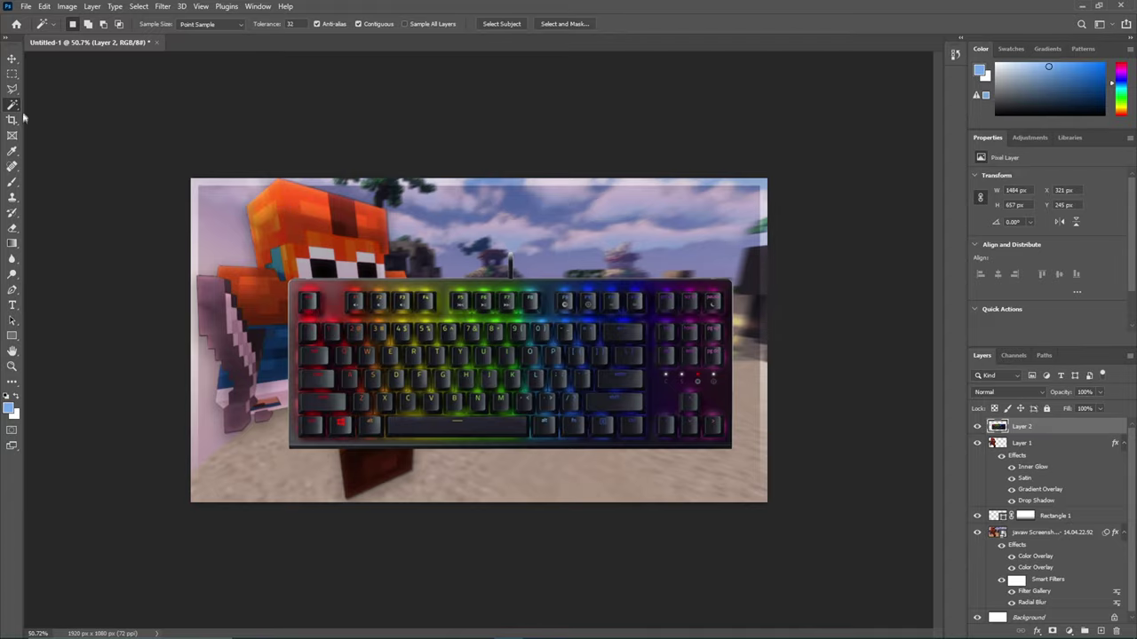
Select the cable stub sticking out above the keyboard with the Polygonal Lasso and delete it from Layer 2
click(12, 89)
scroll(497, 257, up, 10)
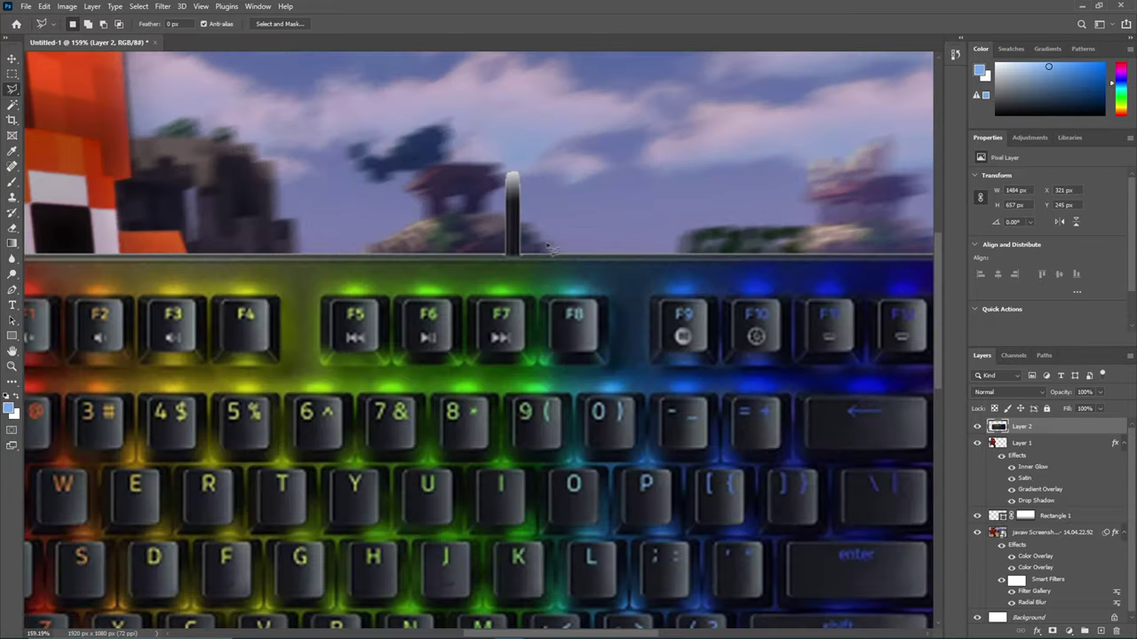
scroll(497, 257, up, 3)
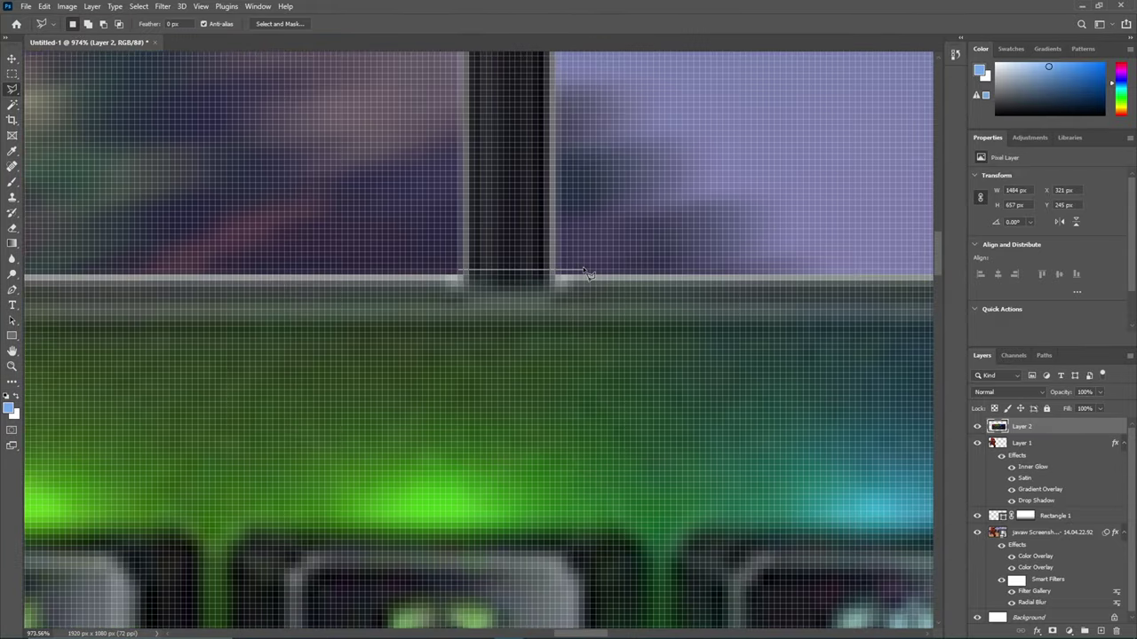
click(504, 322)
click(537, 181)
click(449, 181)
double_click(471, 321)
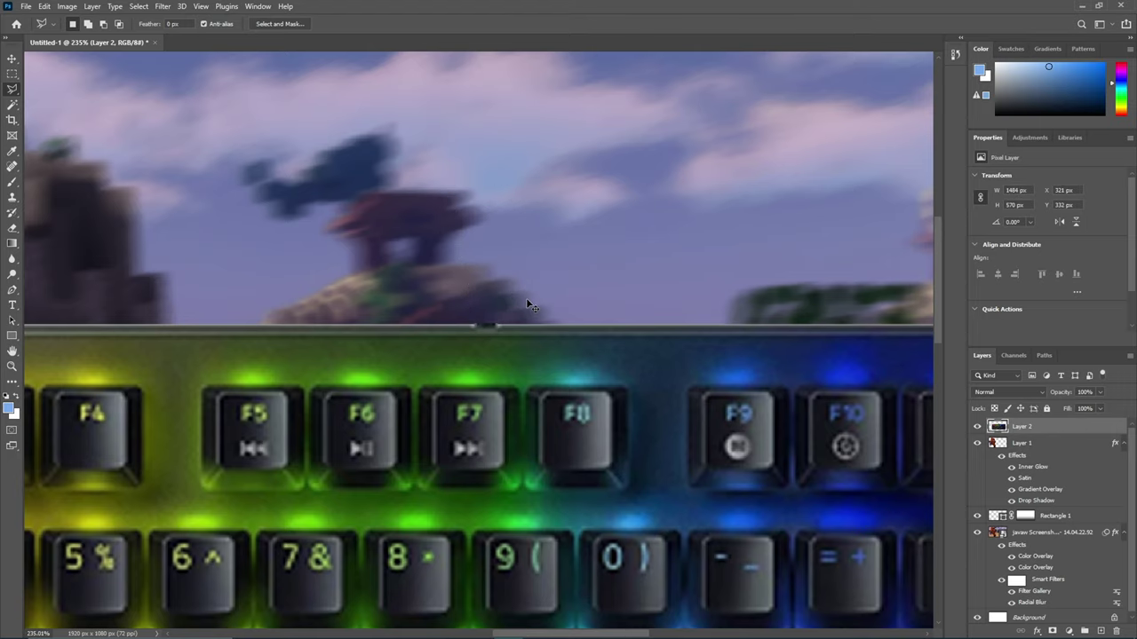
scroll(524, 298, down, 6)
scroll(546, 300, down, 2)
scroll(542, 299, up, 4)
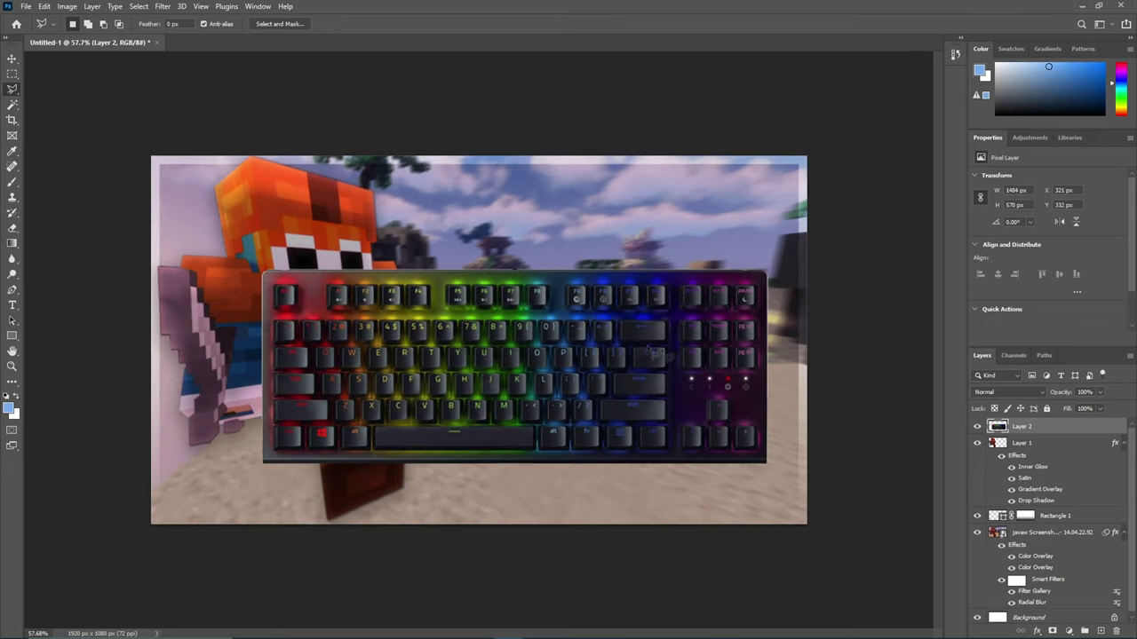
Add a dark blue Color Overlay to the keyboard layer with the Hue blend mode at 100% opacity
double_click(1058, 431)
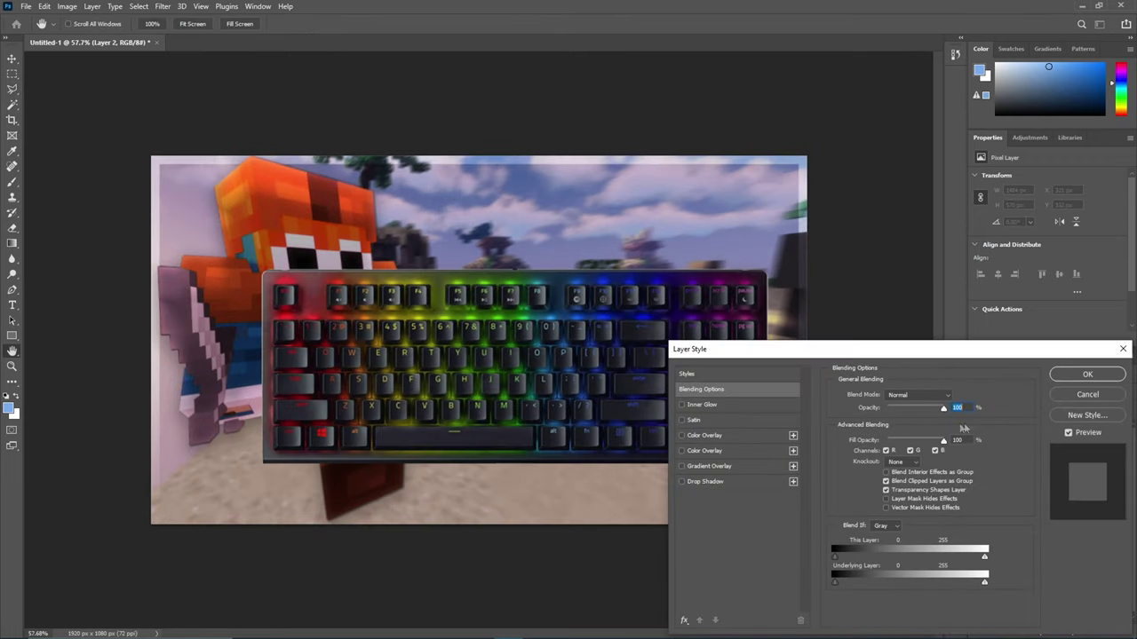
click(706, 436)
click(911, 396)
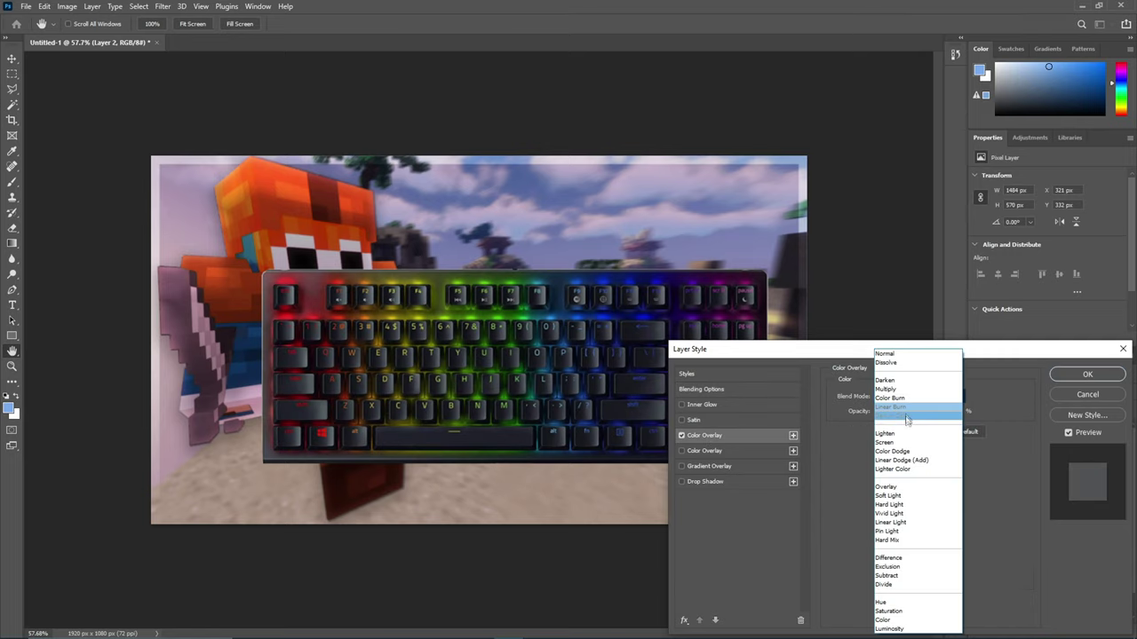
click(883, 602)
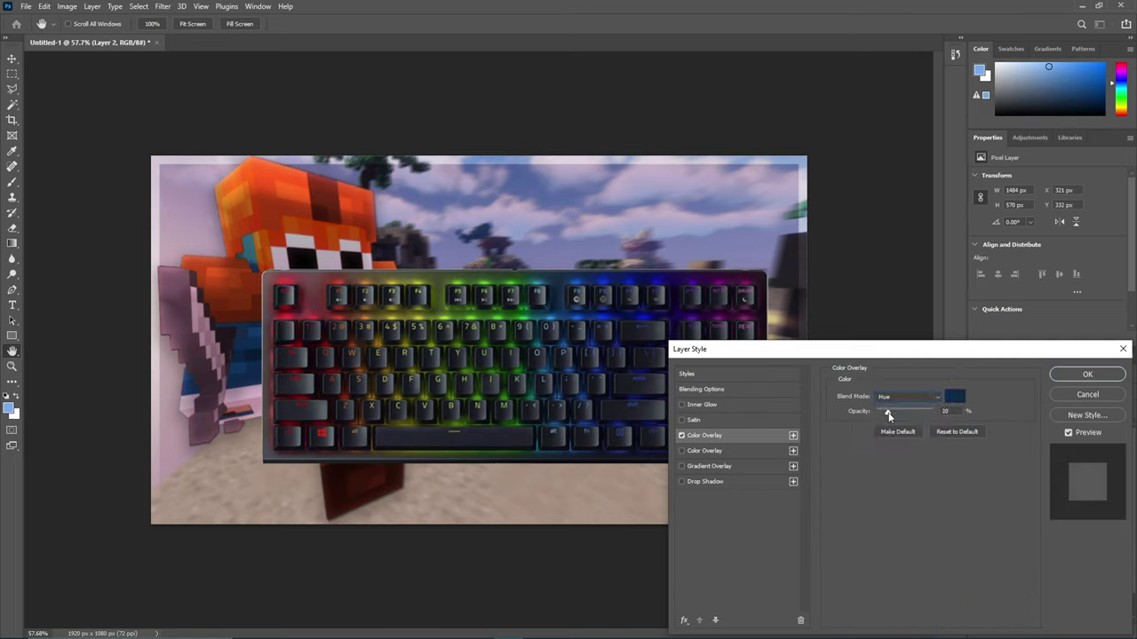
click(947, 410)
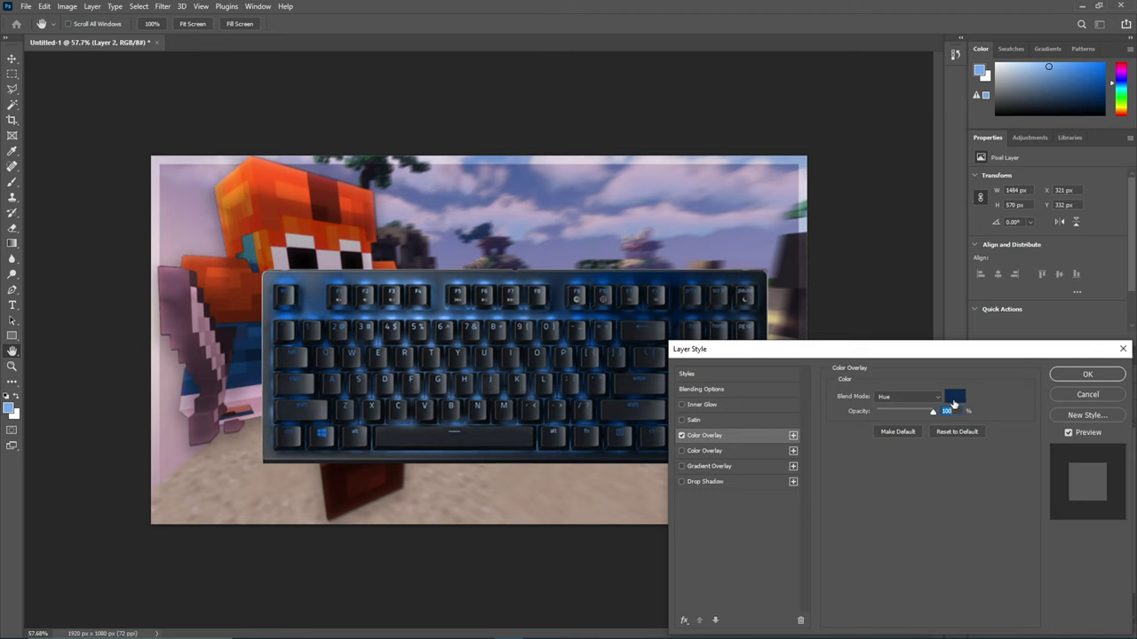
click(960, 402)
drag(877, 424, 882, 365)
drag(840, 410, 905, 329)
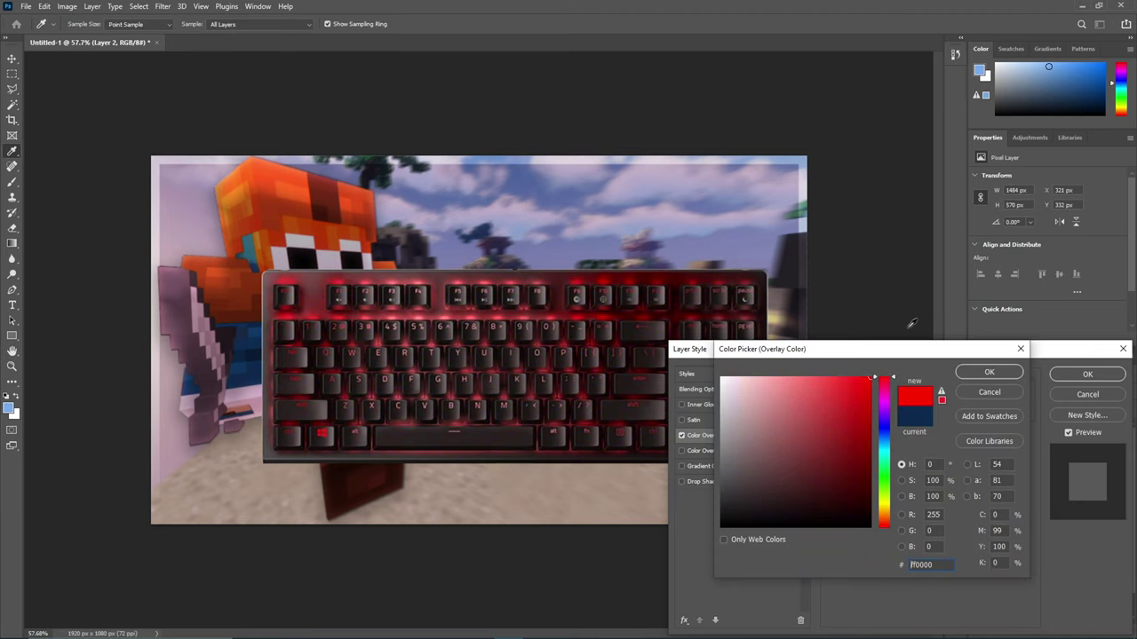
drag(874, 524, 873, 518)
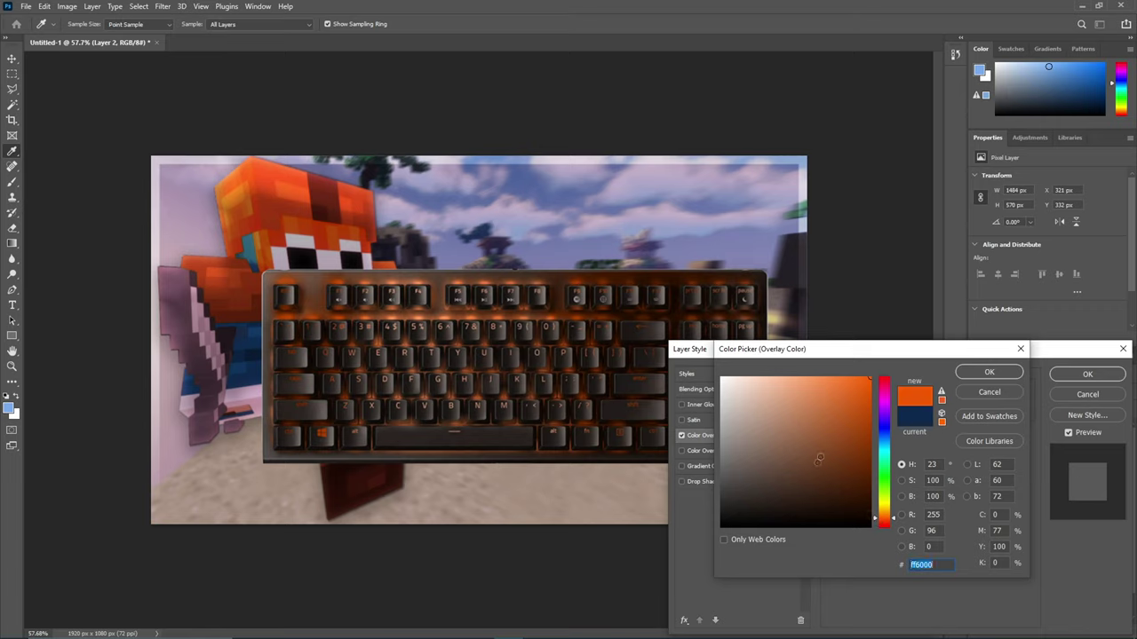
click(886, 477)
click(989, 391)
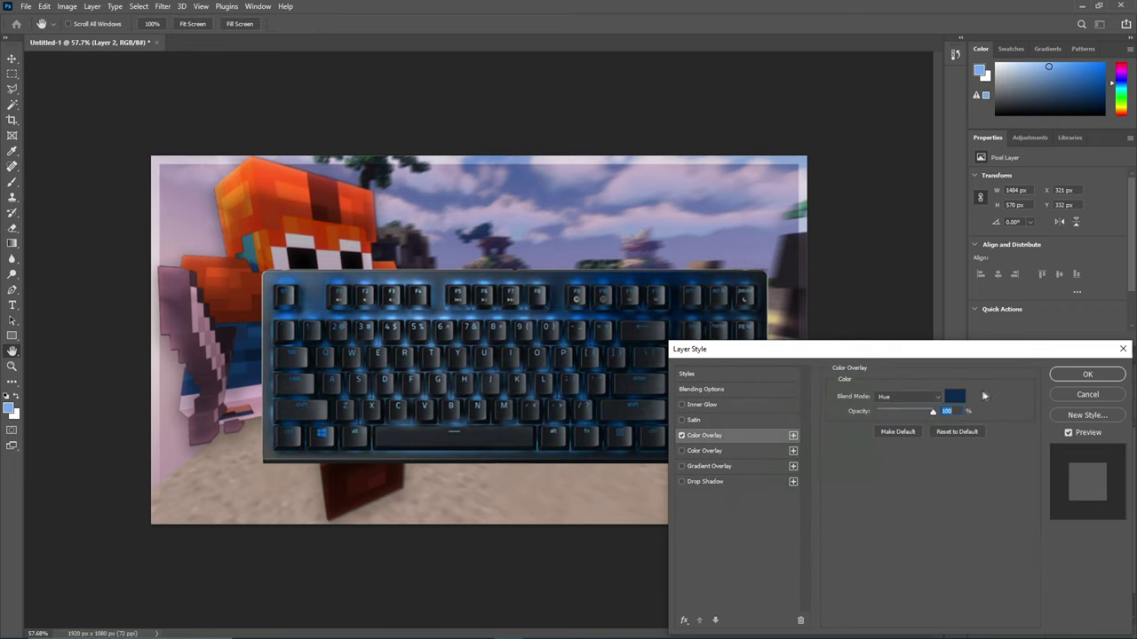
Apply the keyboard's layer style and scale the keyboard up to about 137%, running off the canvas's left edge
click(1099, 374)
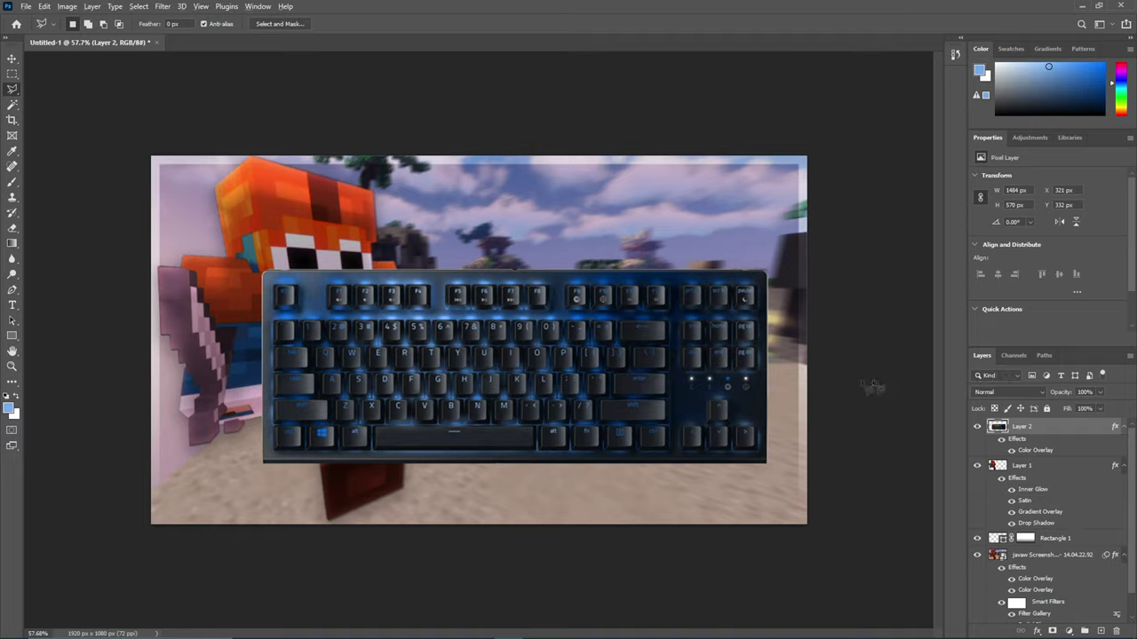
scroll(710, 376, down, 3)
scroll(710, 376, up, 2)
key(ctrl+t)
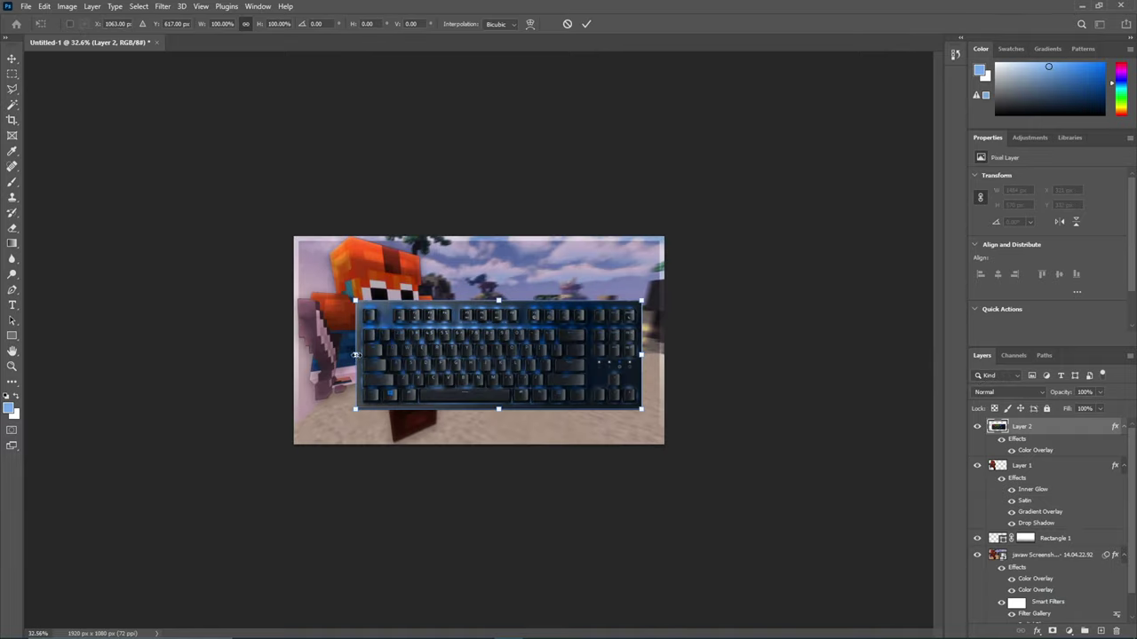
drag(355, 355, 252, 344)
drag(410, 364, 437, 347)
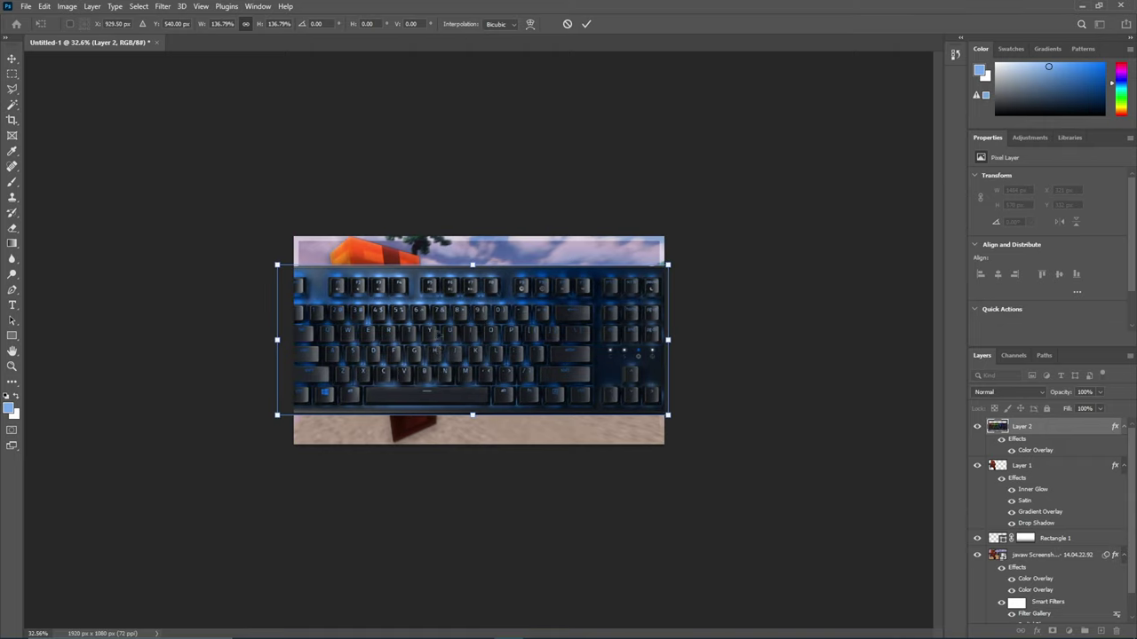
drag(568, 324, 535, 326)
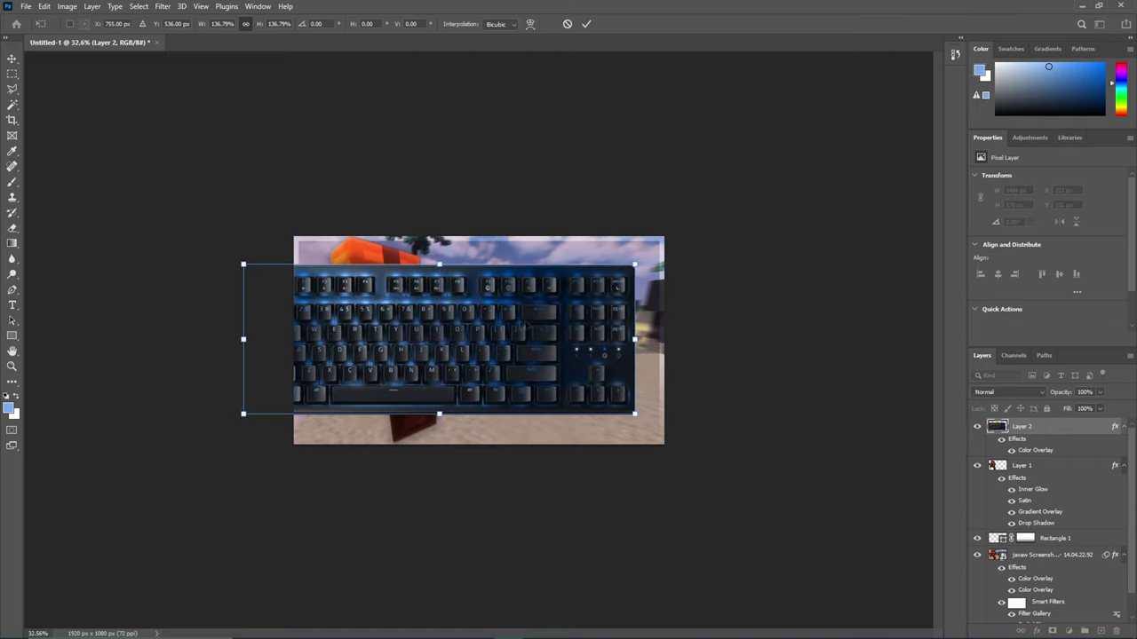
drag(292, 343, 302, 343)
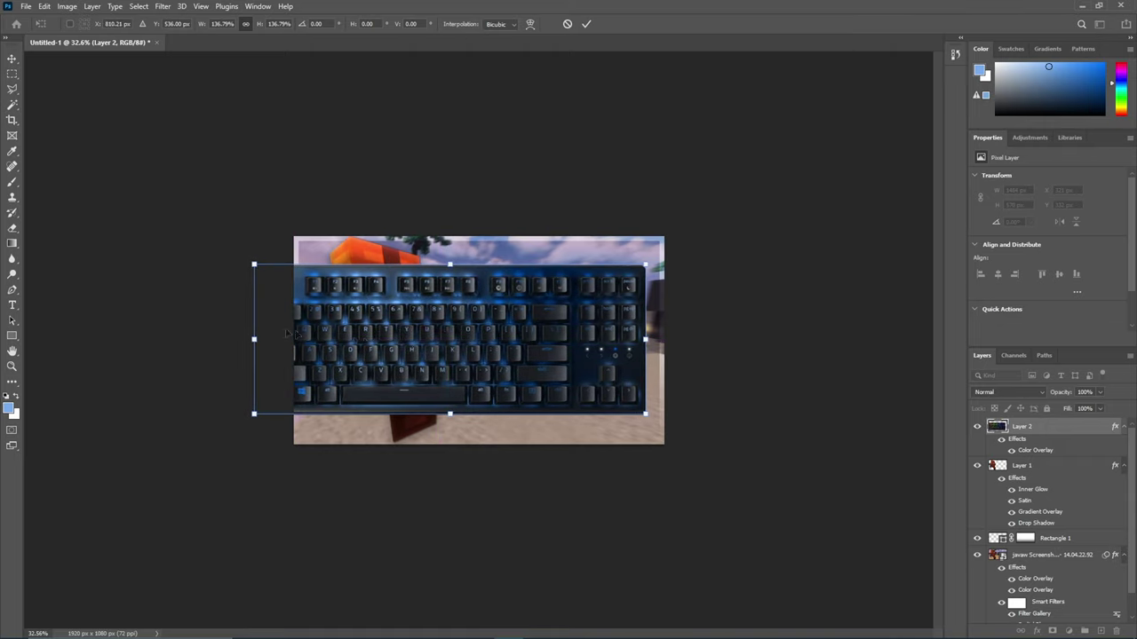
Move the keyboard layer beneath the character layer and rotate the keyboard very slightly counter-clockwise
drag(1069, 435, 1059, 524)
key(ctrl+t)
drag(537, 241, 535, 243)
click(586, 24)
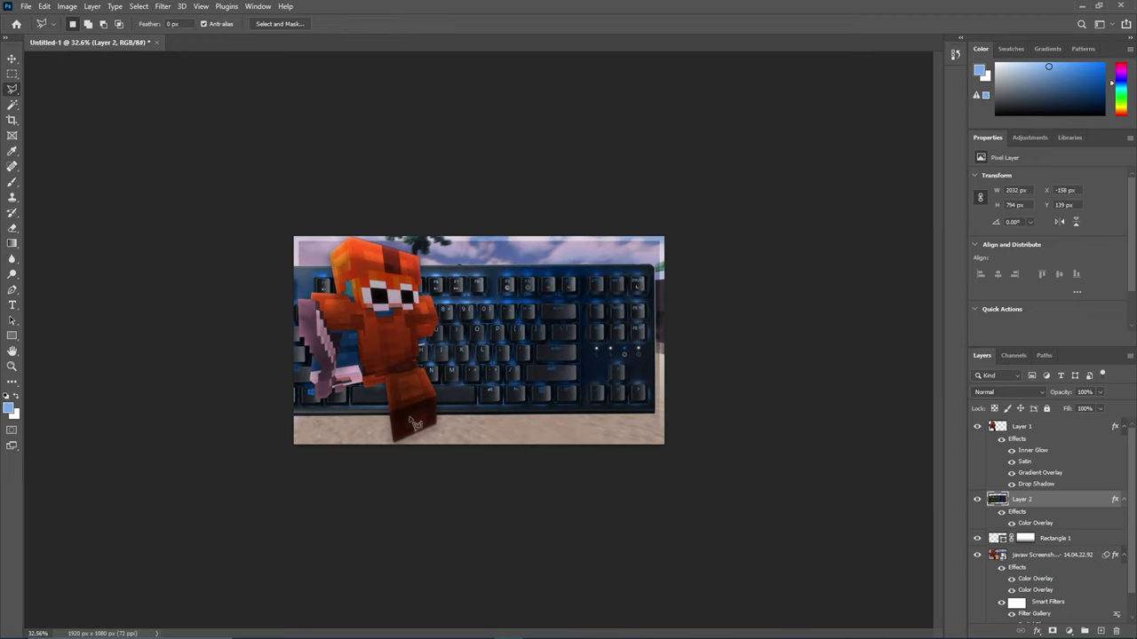
Delete the part of the keyboard left of a slanted line running through the character, and clear the selection
click(423, 444)
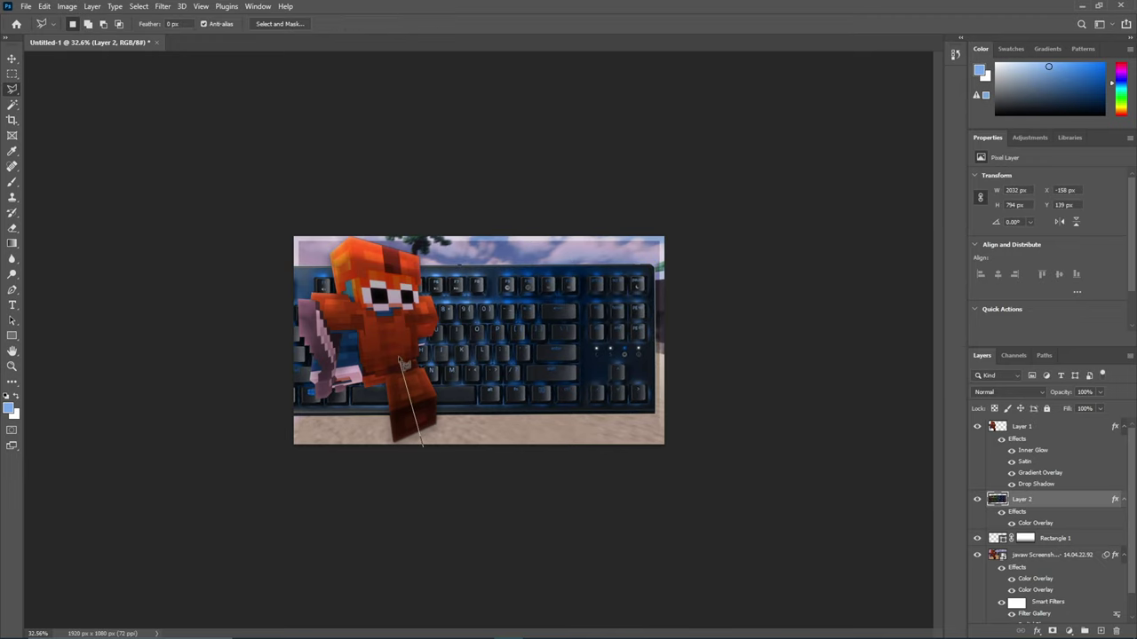
click(370, 208)
click(210, 207)
click(219, 460)
click(379, 500)
click(424, 451)
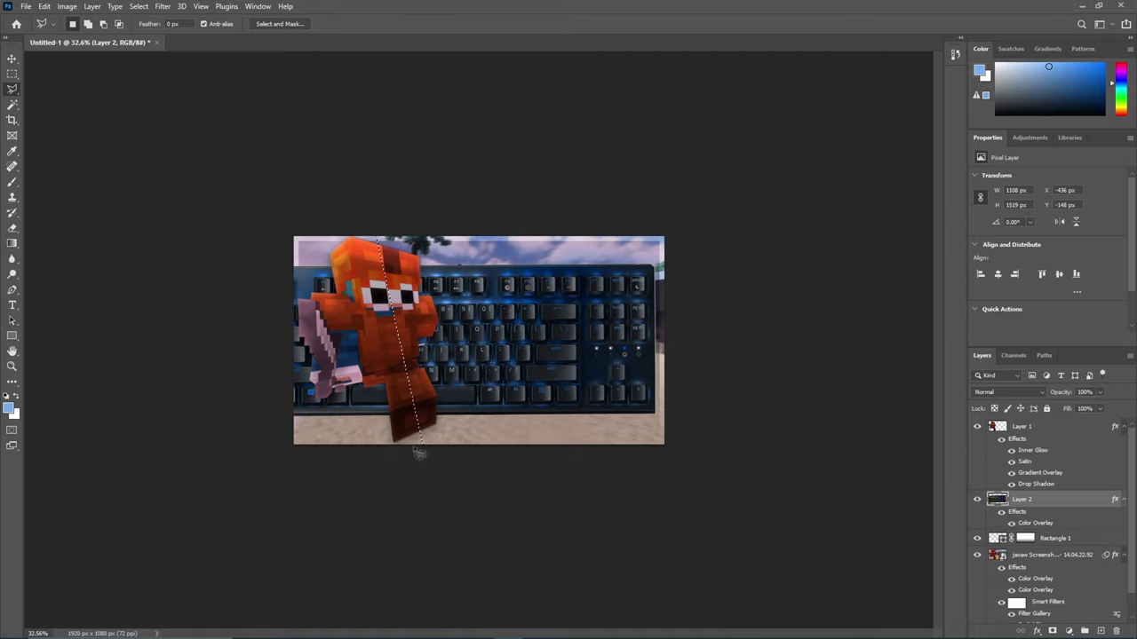
key(Delete)
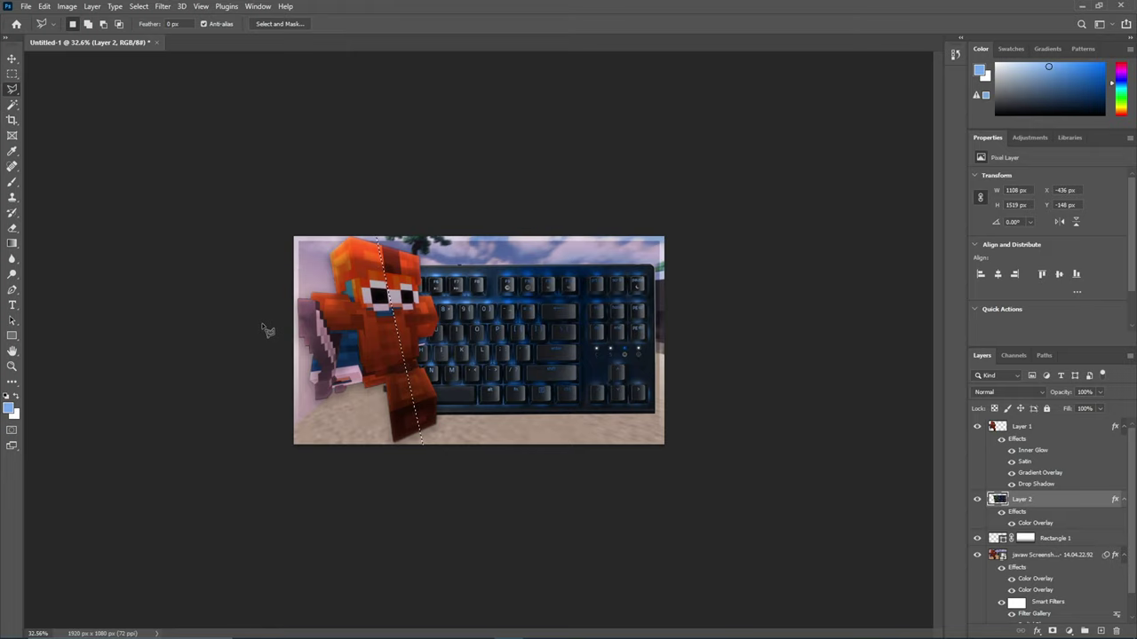
key(ctrl+d)
scroll(532, 326, down, 7)
scroll(538, 331, up, 3)
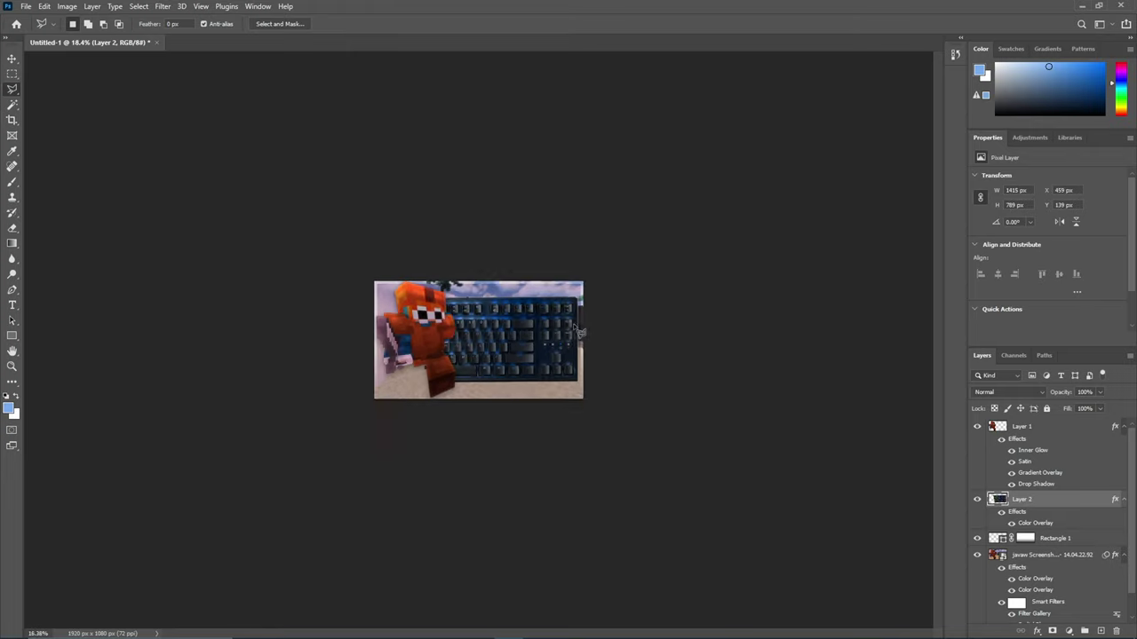
Enlarge the character on Layer 1 to about 109%, extending it towards the left
click(1062, 435)
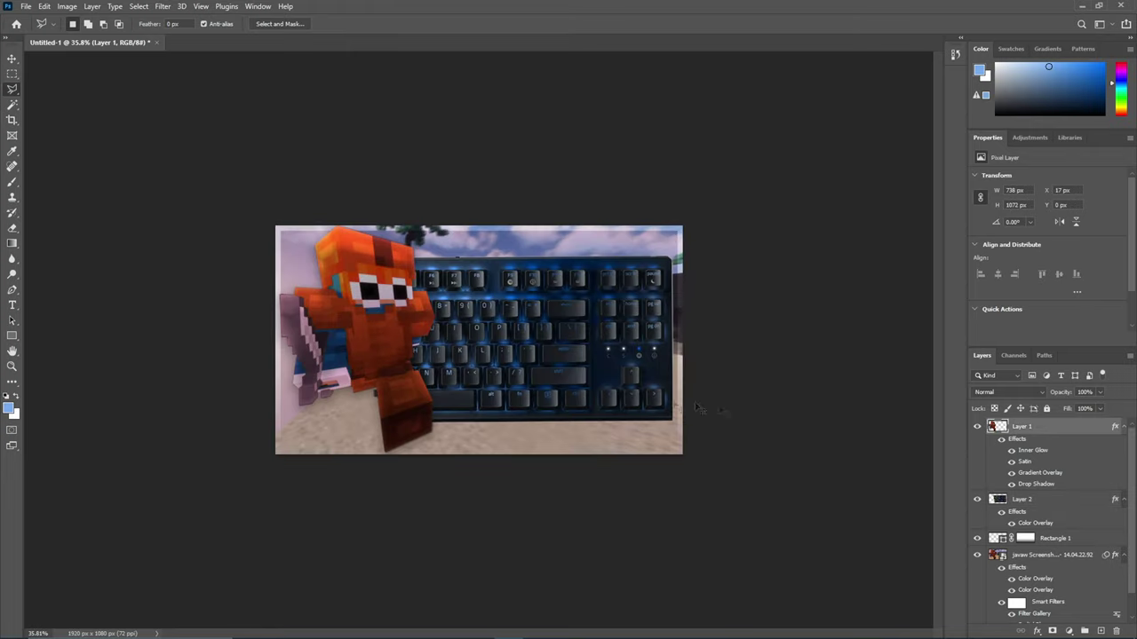
key(ctrl+t)
drag(275, 340, 266, 340)
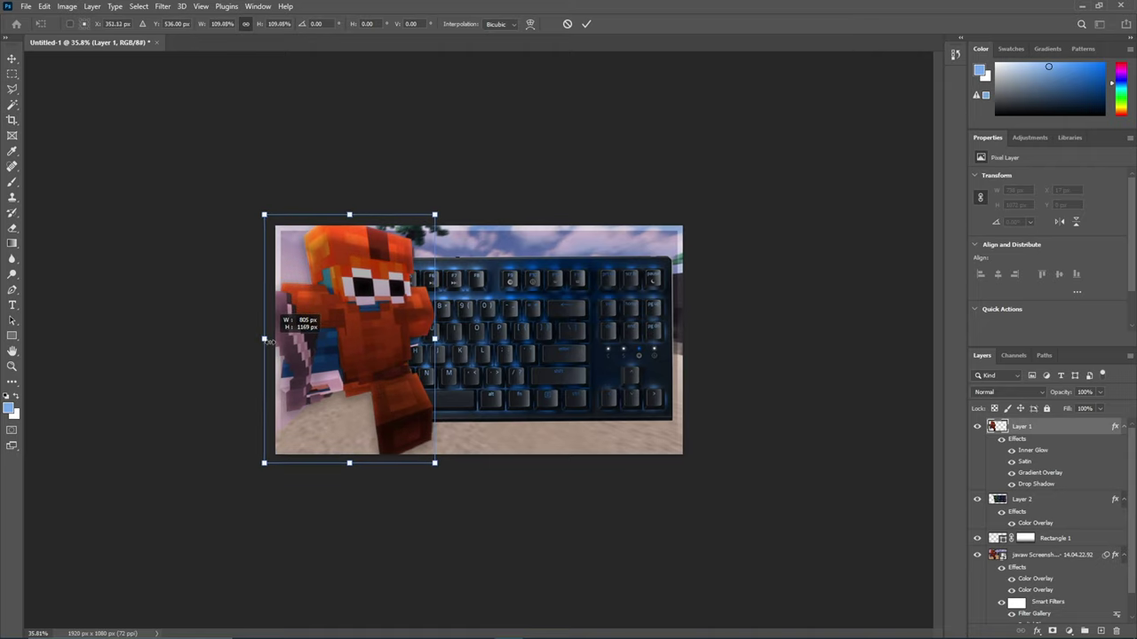
Try to flip the character horizontally
right_click(320, 343)
click(367, 540)
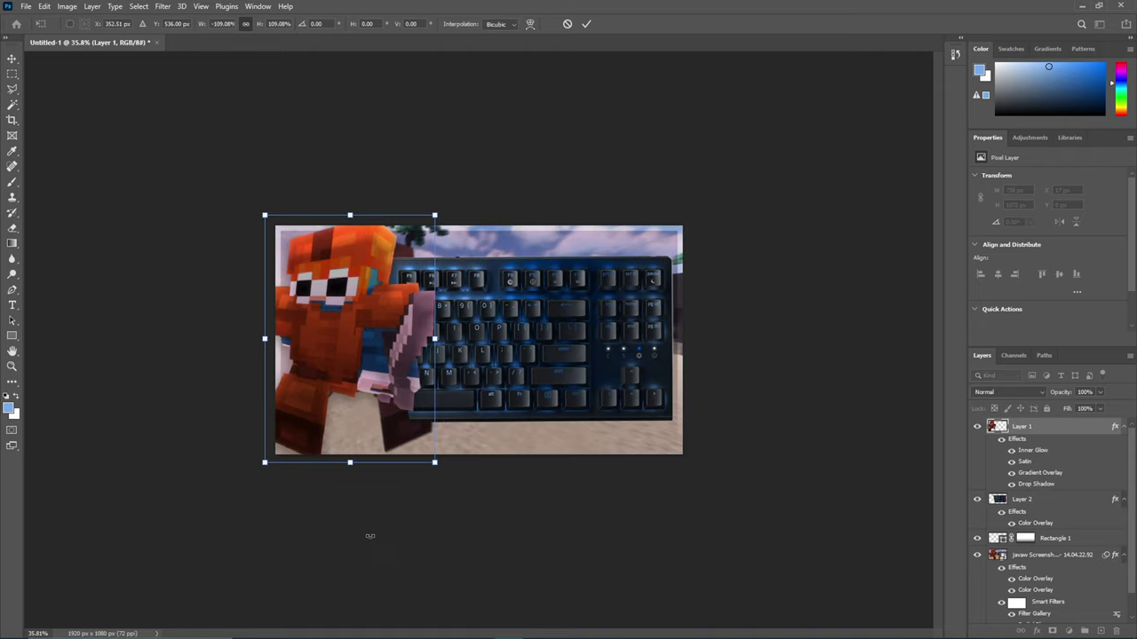
key(ctrl+z)
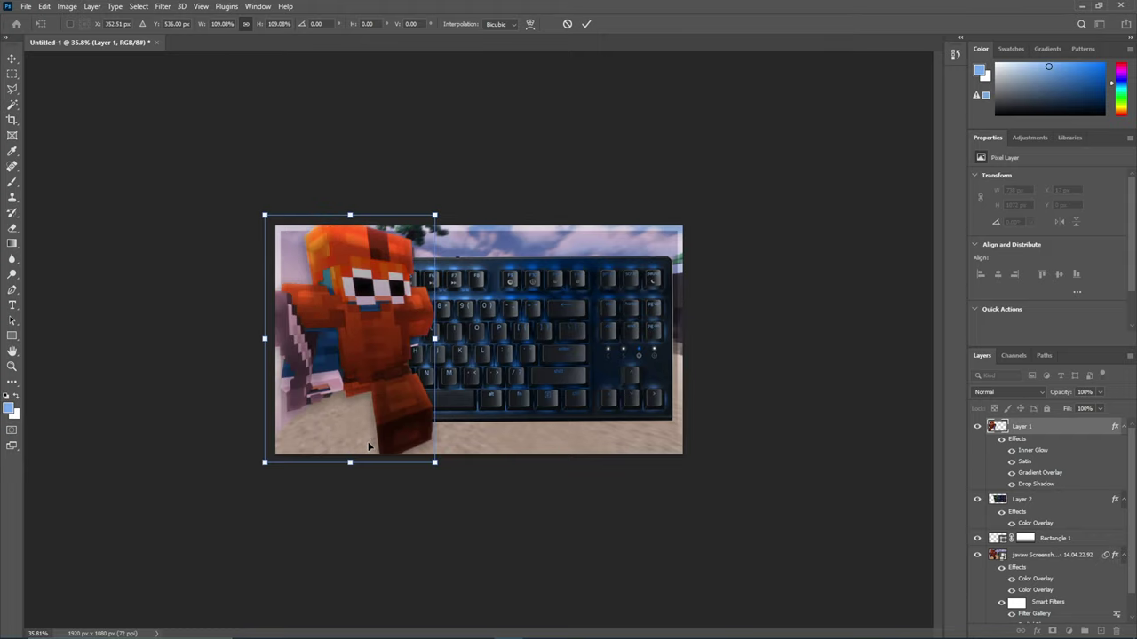
Commit the character layer's transformation
scroll(502, 289, down, 6)
scroll(422, 288, up, 3)
click(586, 23)
key(l)
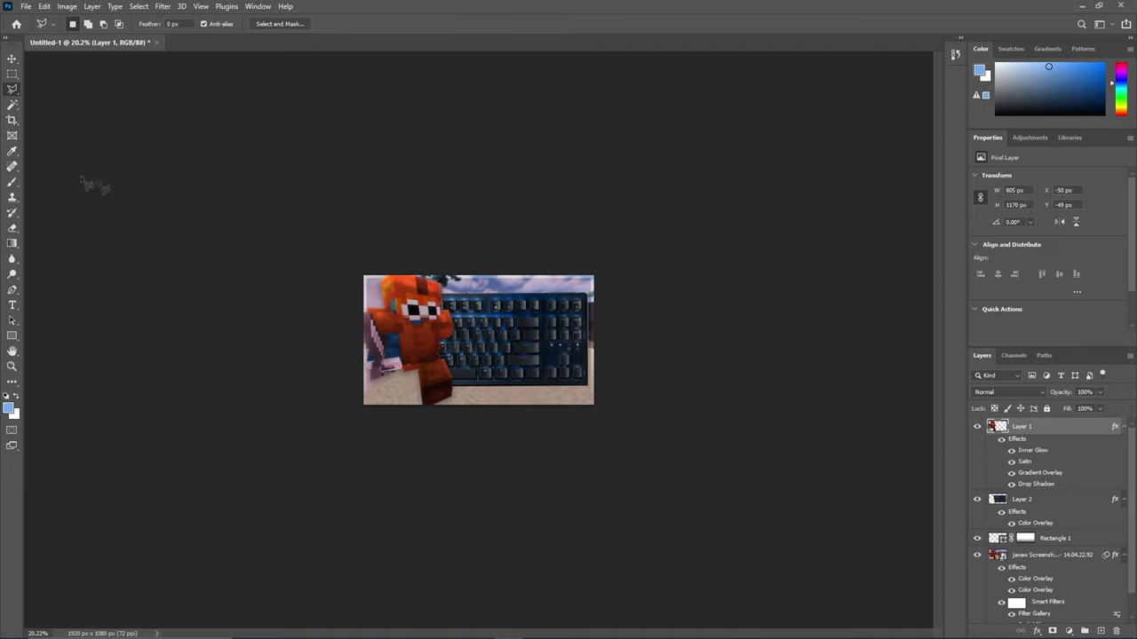
Rotate the keyboard on Layer 2 about 4.2° counter-clockwise
click(1004, 500)
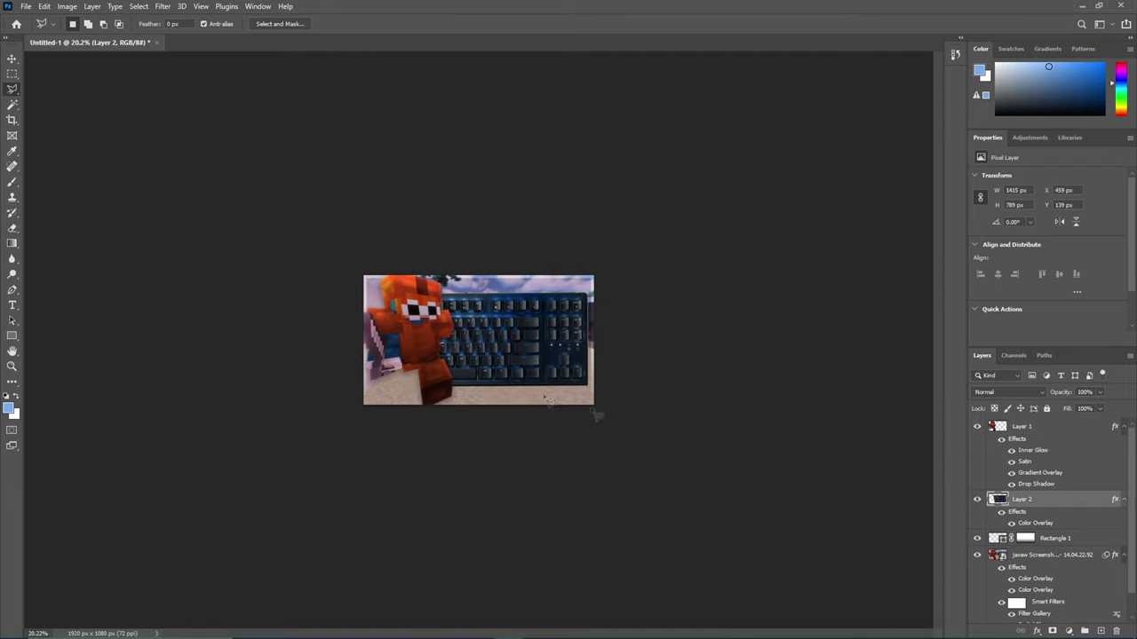
click(14, 57)
key(ctrl+t)
drag(537, 267, 531, 265)
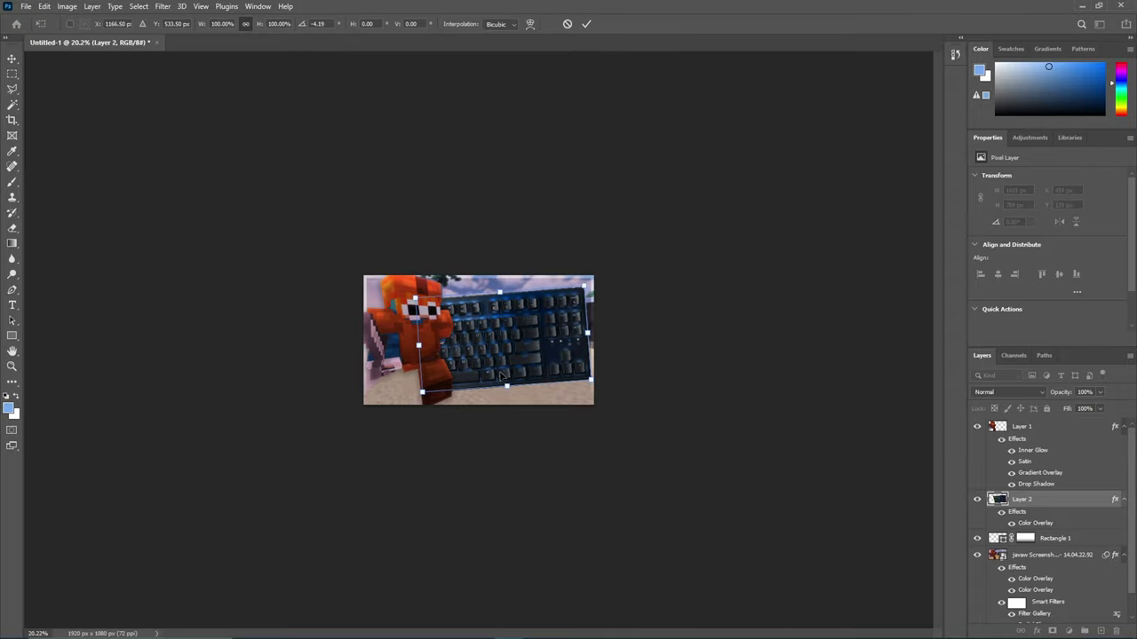
Squash the keyboard's height to about 93% from its lower edge and commit the transformation
drag(506, 385, 506, 379)
scroll(506, 369, up, 4)
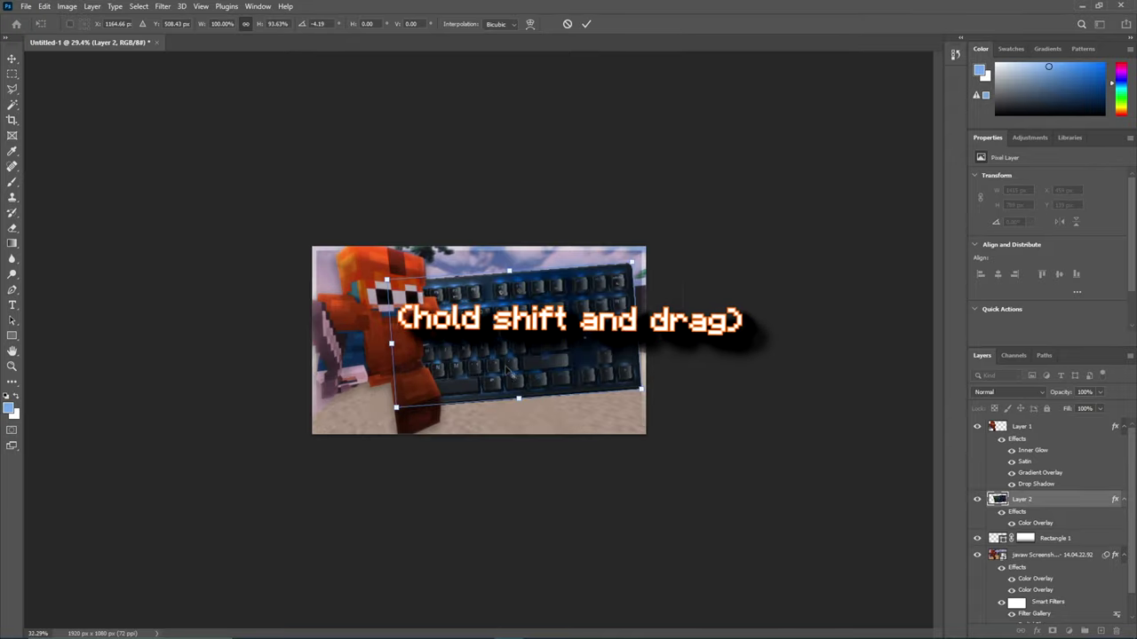
scroll(509, 370, up, 4)
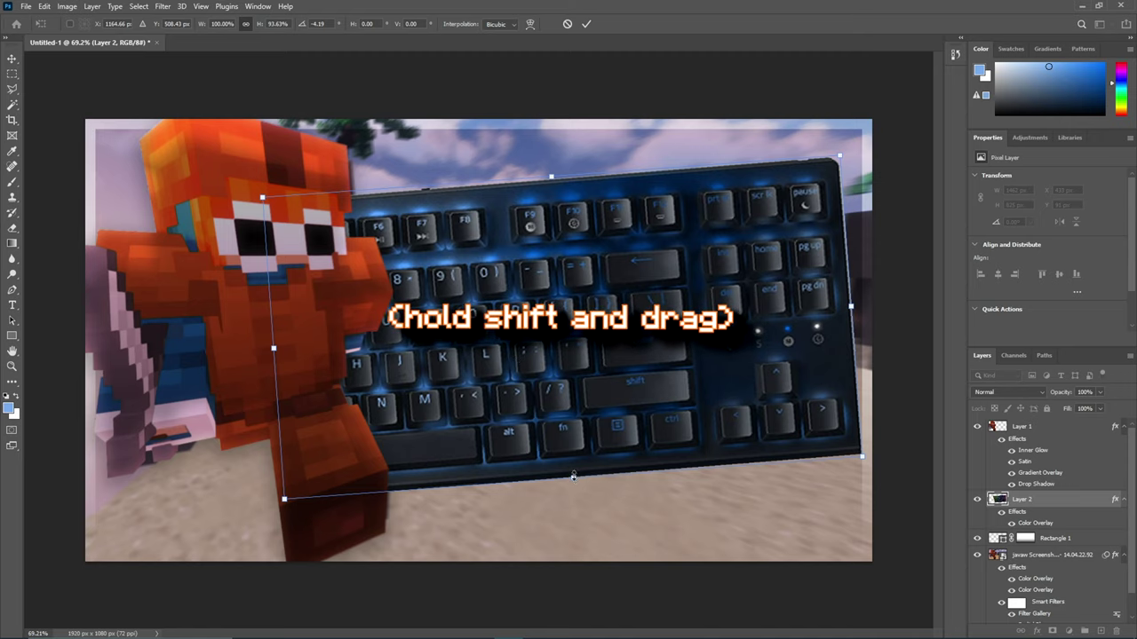
mouse_move(572, 476)
mouse_down()
mouse_move(571, 459)
mouse_move(573, 475)
mouse_up()
scroll(573, 476, down, 3)
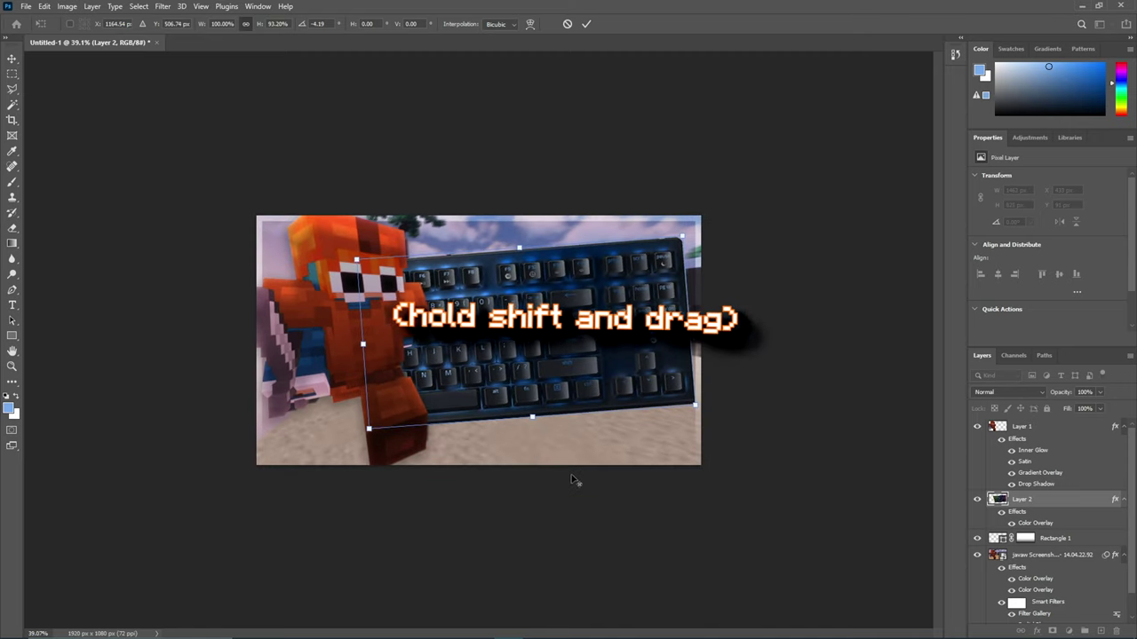
click(586, 24)
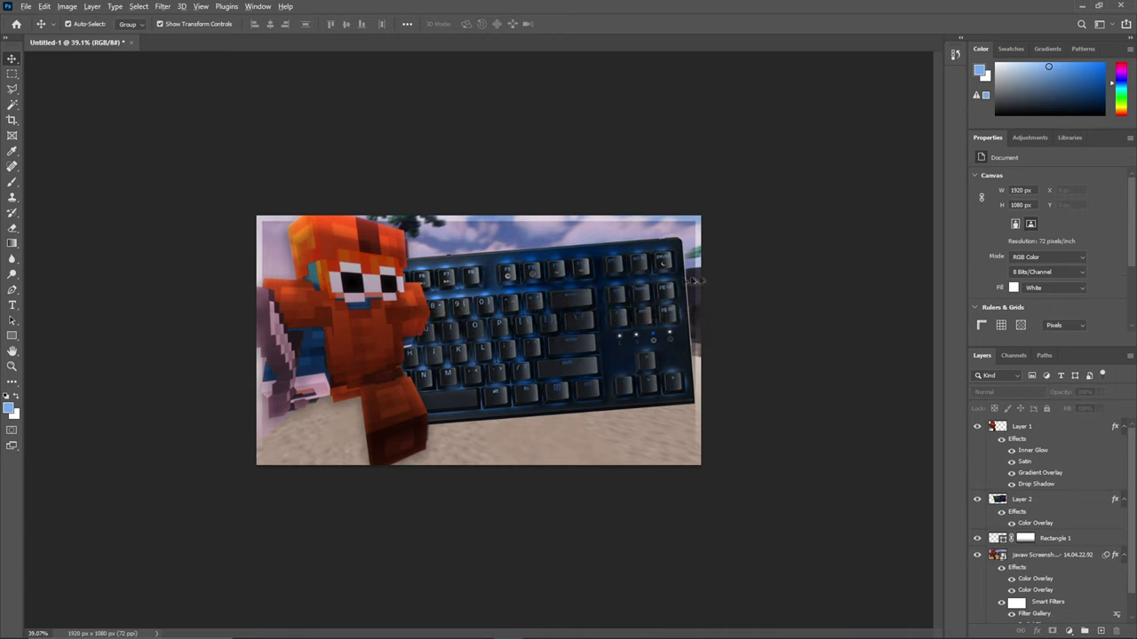
Save the document in the Documents folder as a Photoshop file named ASMR
click(26, 6)
click(74, 139)
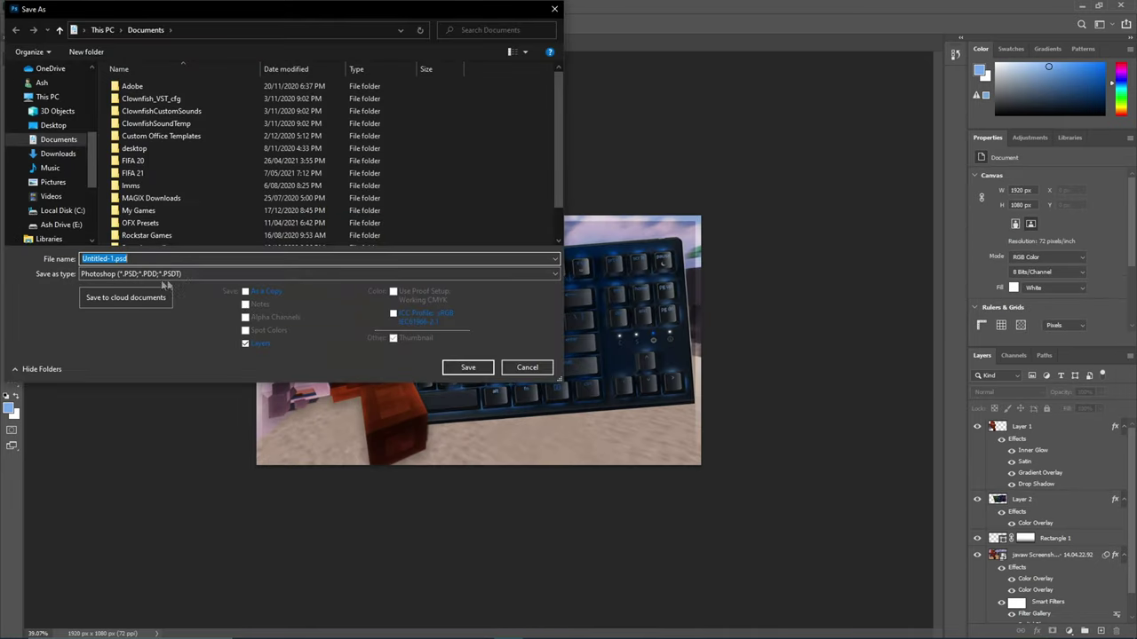
text(ASMR)
key(Return)
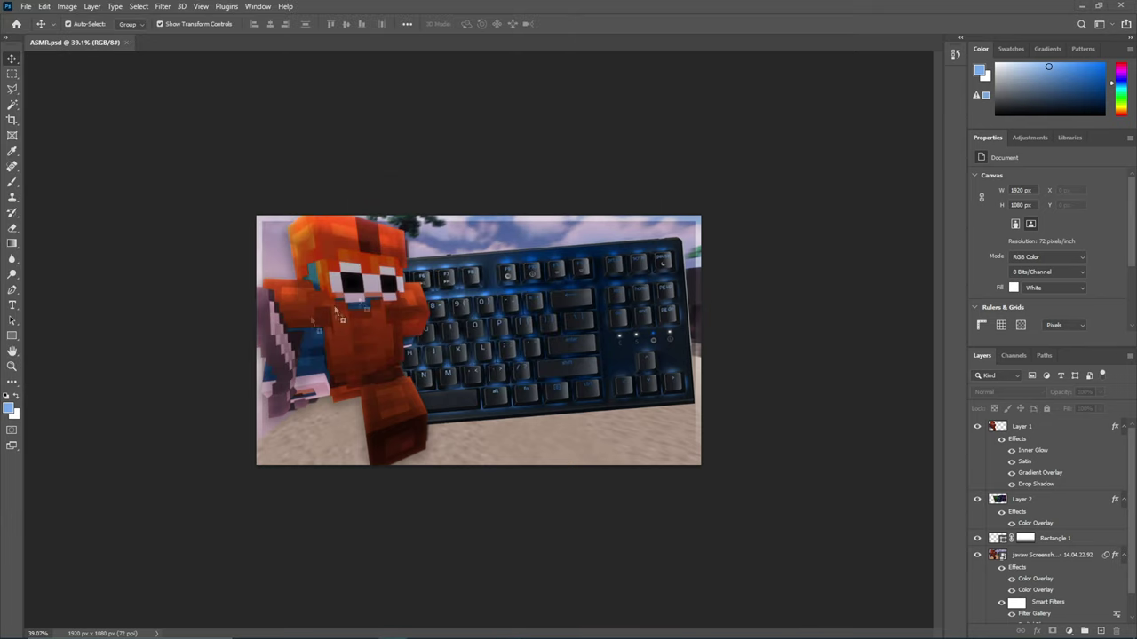
Place the gaming mouse image 5_1 in the document and enlarge it to about 168%
drag(335, 311, 338, 312)
scroll(568, 431, down, 5)
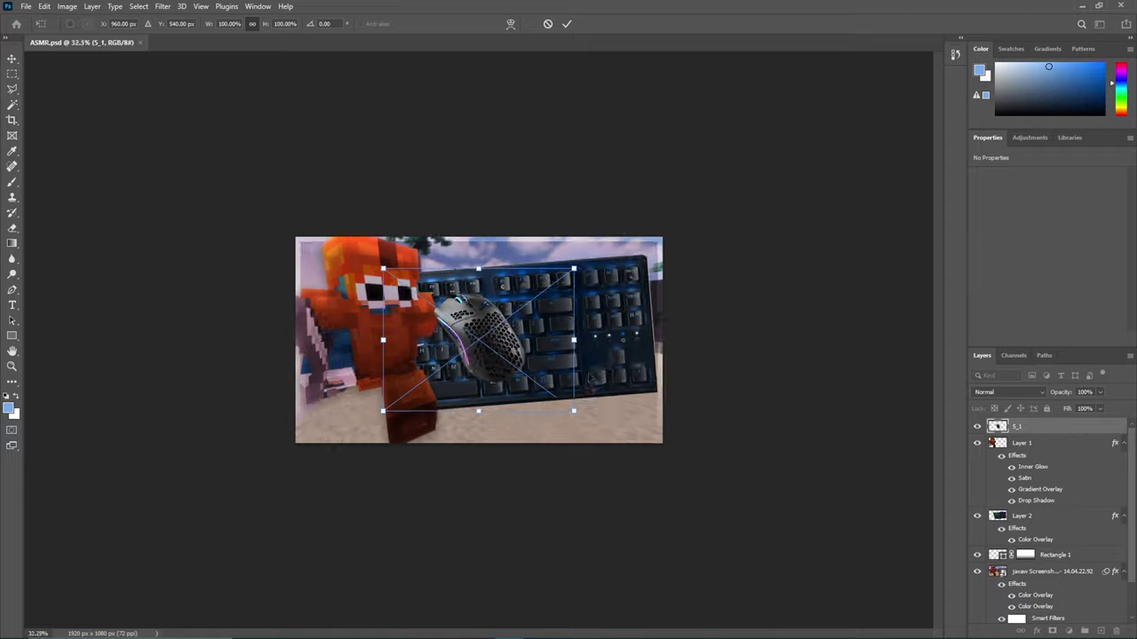
drag(557, 394, 621, 456)
Flip the gaming mouse horizontally, rotate it to -165° in front of the keyboard's lower edge and commit the placement
right_click(538, 371)
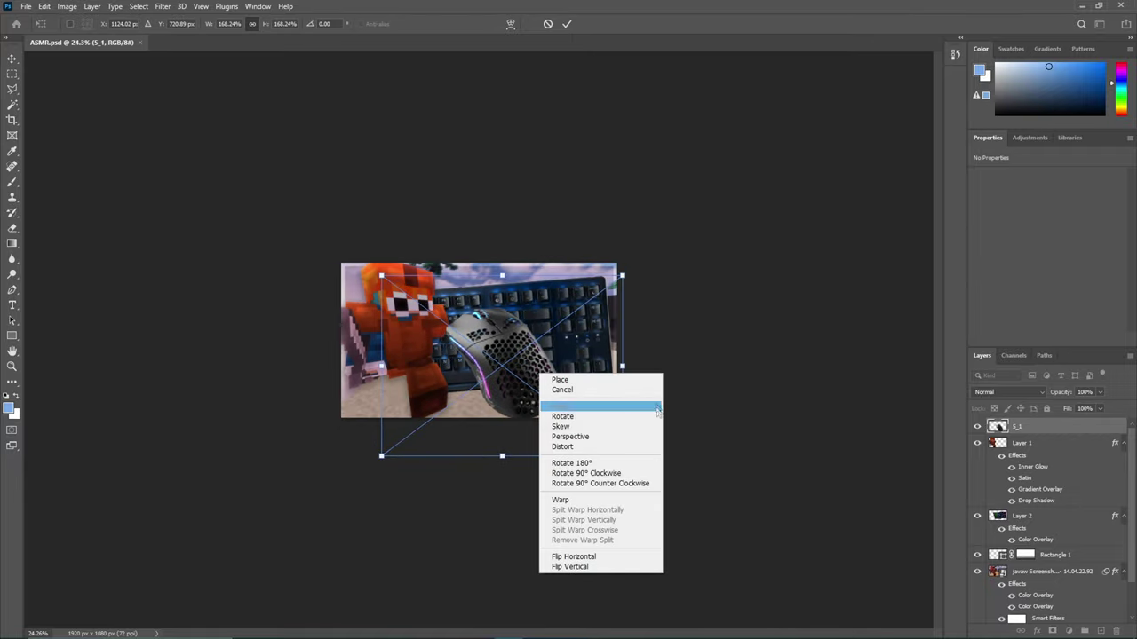
click(608, 556)
scroll(543, 381, up, 2)
drag(547, 380, 615, 398)
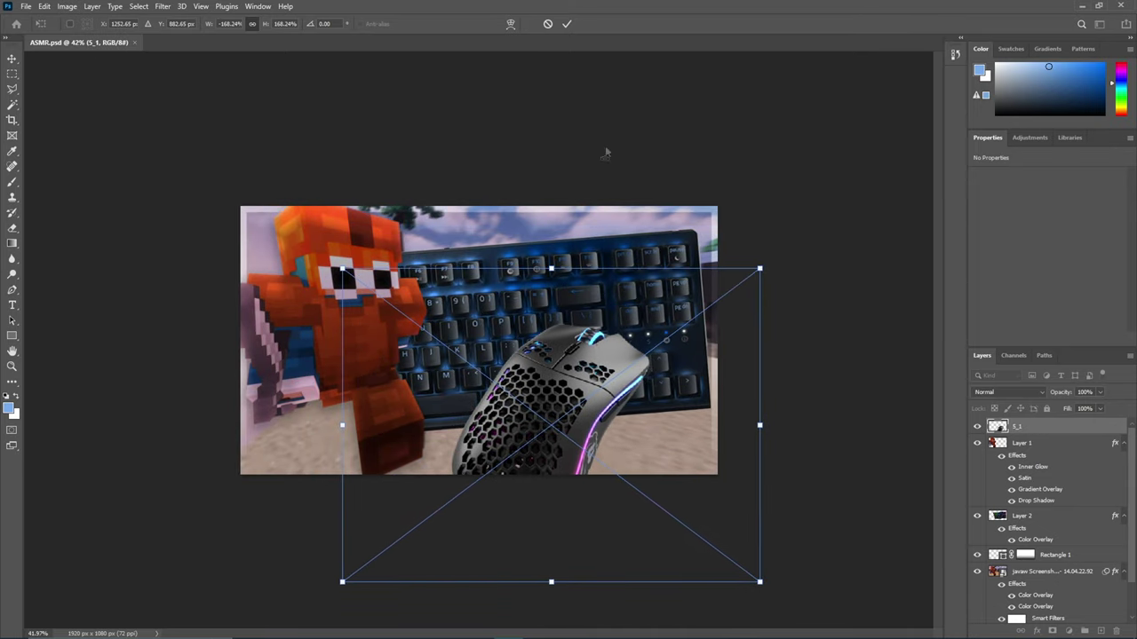
drag(604, 218, 642, 242)
drag(581, 274, 579, 297)
click(567, 24)
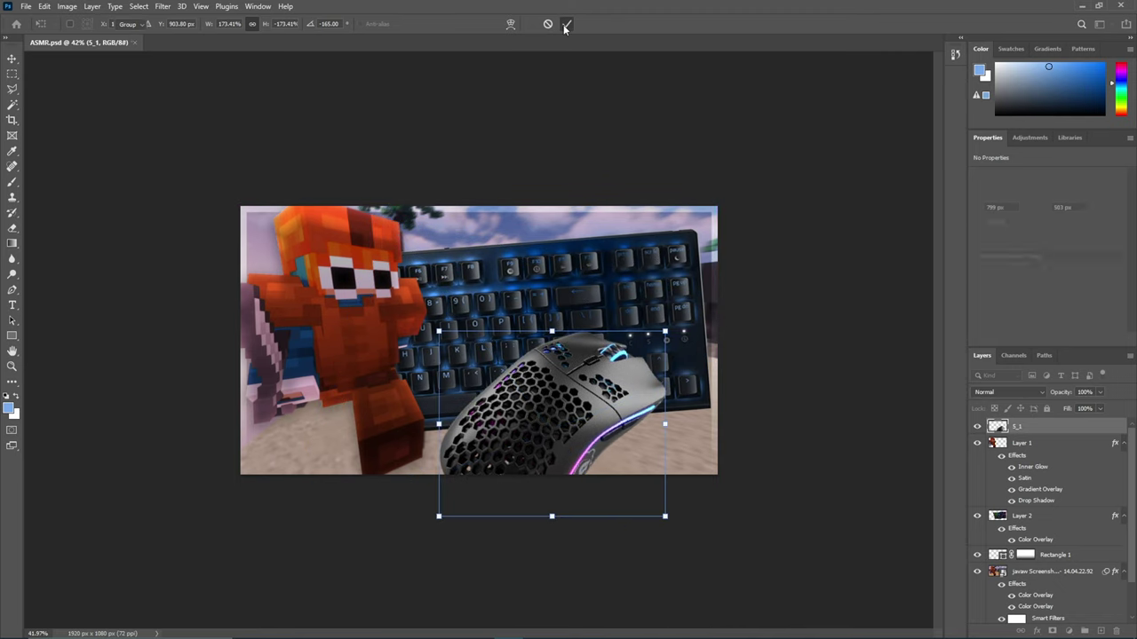
Add a dark blue Color Overlay in Hue mode at 100% opacity to the 5_1 mouse layer
double_click(1059, 433)
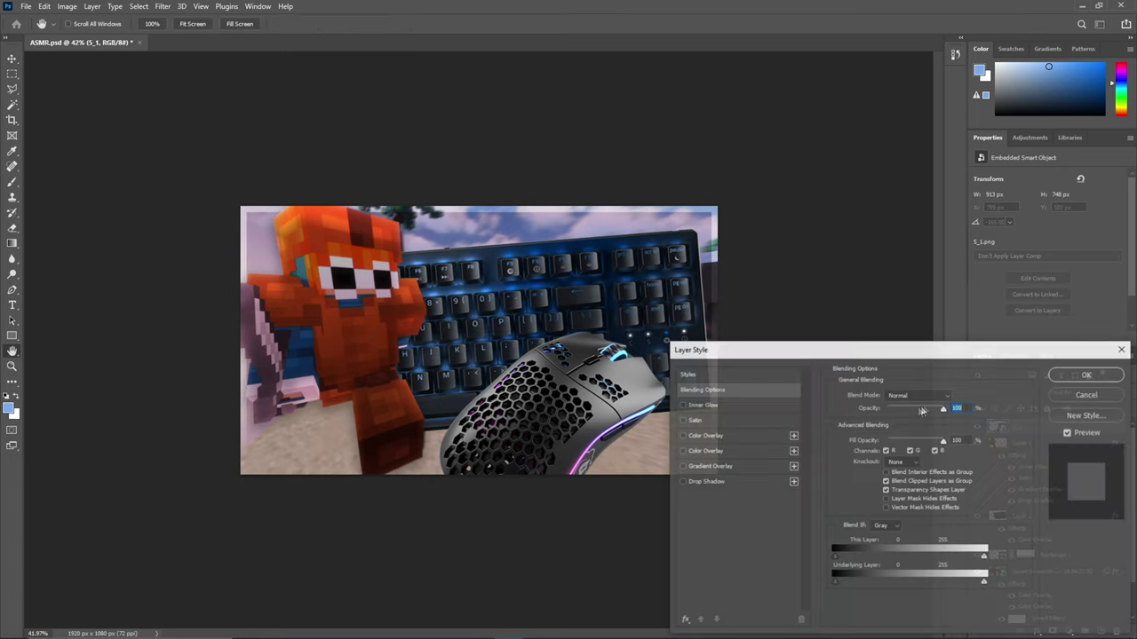
click(725, 435)
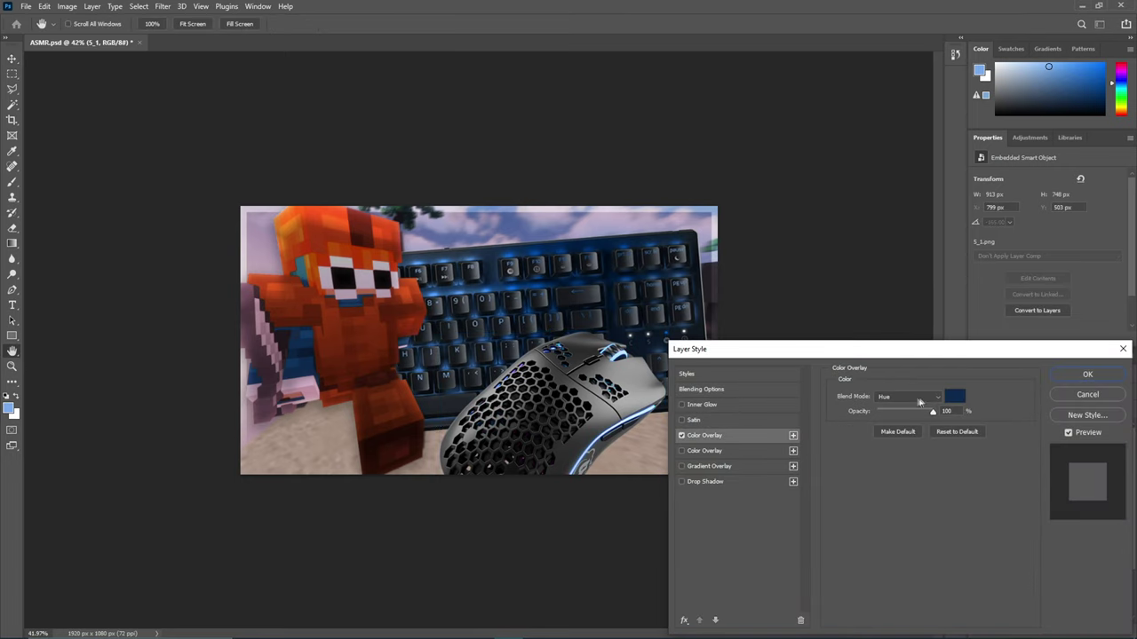
click(1075, 380)
Rotate the gaming mouse slightly counter-clockwise to about -169.9°
scroll(660, 361, down, 8)
scroll(660, 361, up, 7)
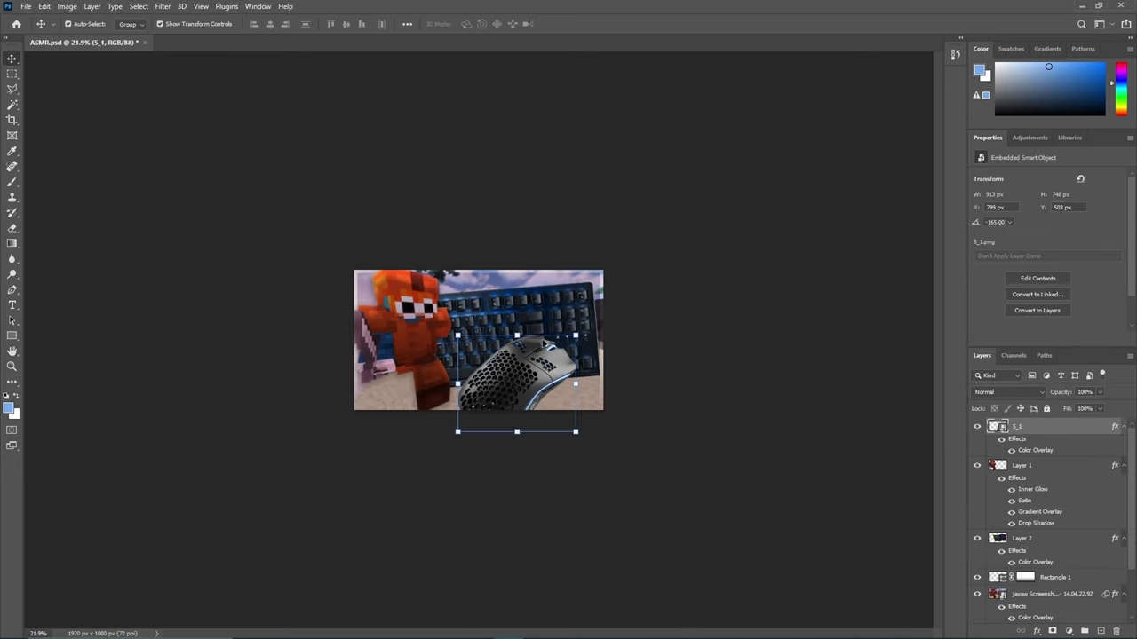
click(609, 298)
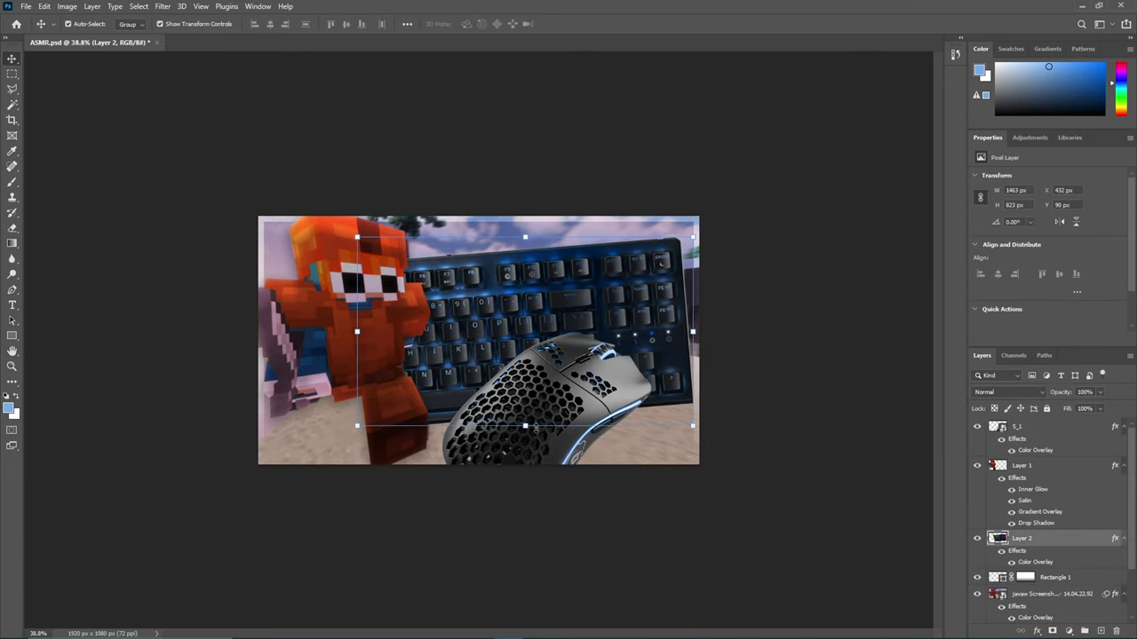
click(538, 434)
key(ctrl+t)
drag(625, 279, 613, 274)
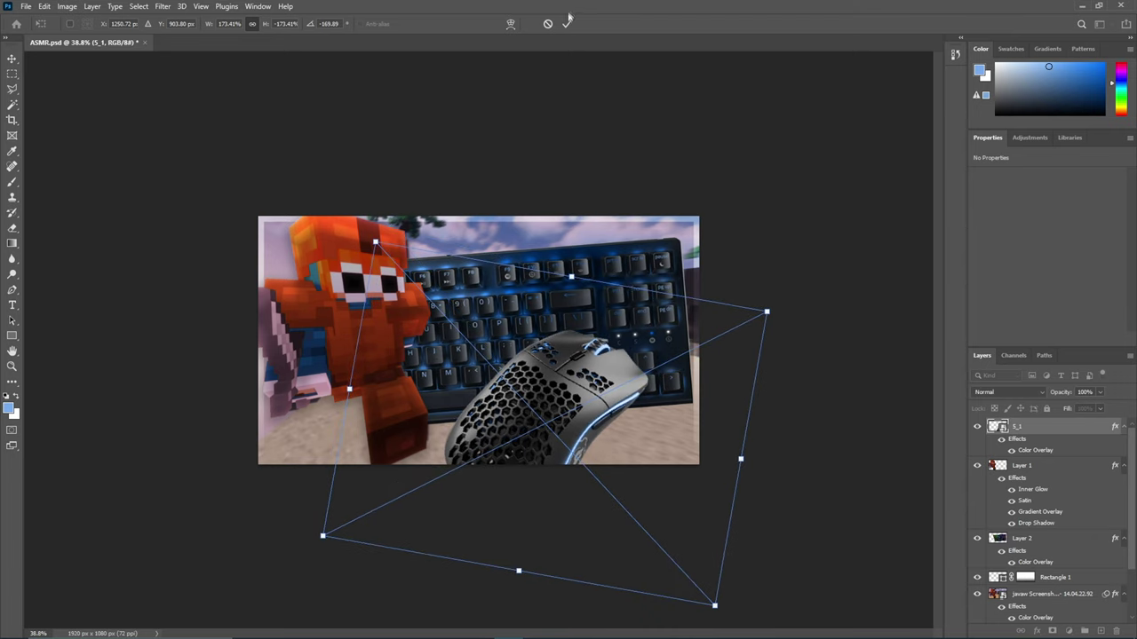
key(Escape)
Raise the background screenshot's Overlay-mode Color Overlay to about 55% opacity and adjust the opacity of its Hue-mode Color Overlay
click(321, 444)
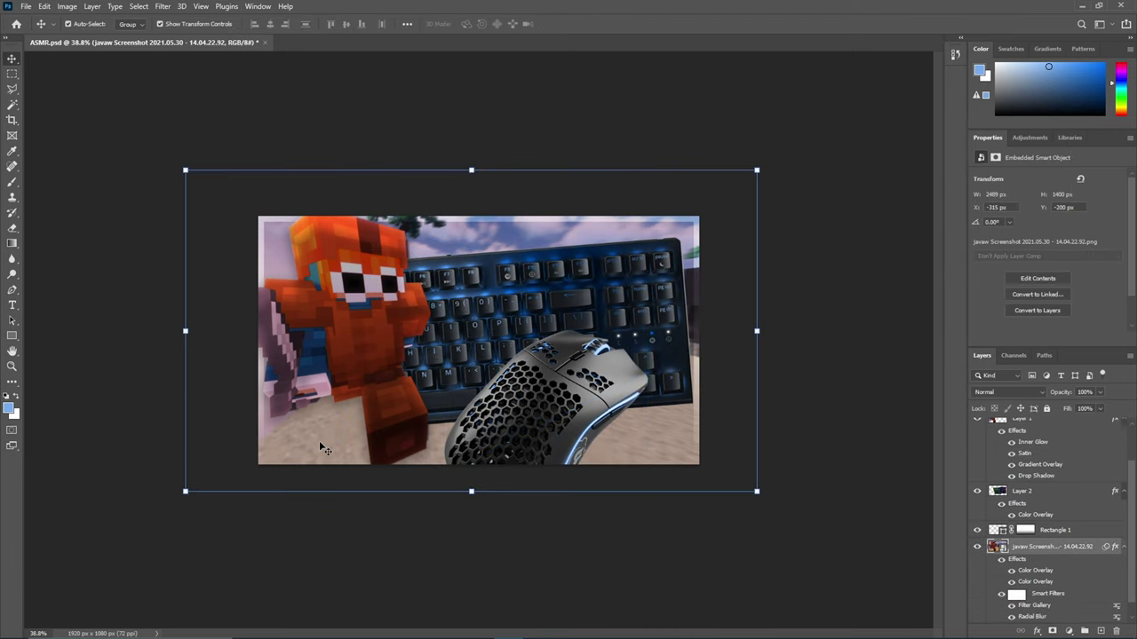
double_click(1075, 550)
click(704, 435)
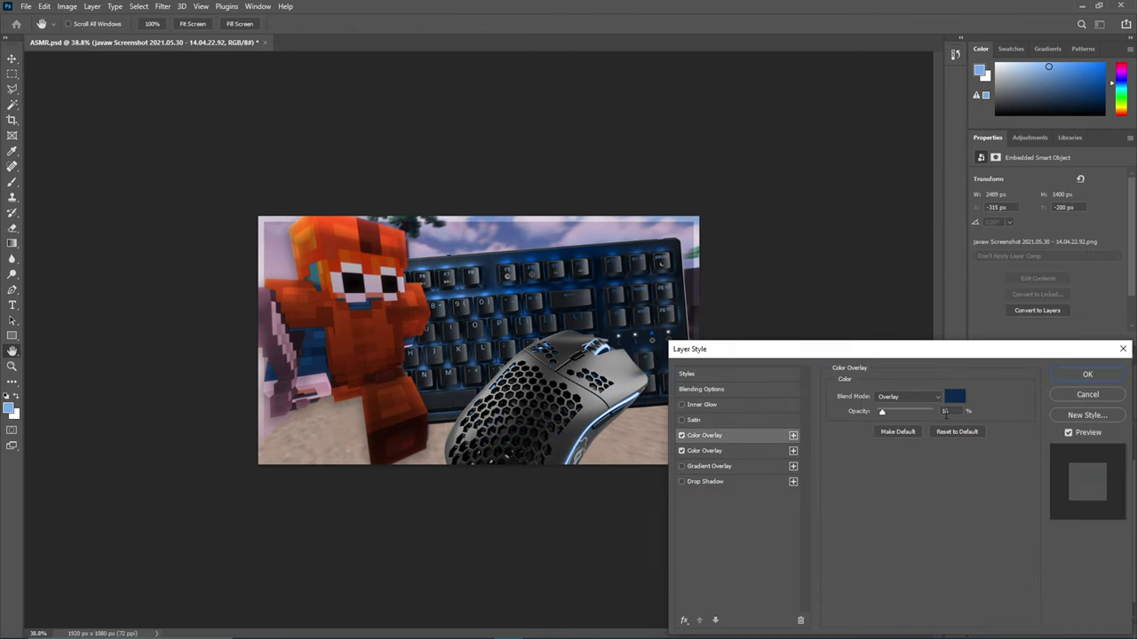
mouse_move(880, 414)
mouse_down()
mouse_move(915, 412)
mouse_move(891, 414)
mouse_up()
click(746, 453)
click(764, 435)
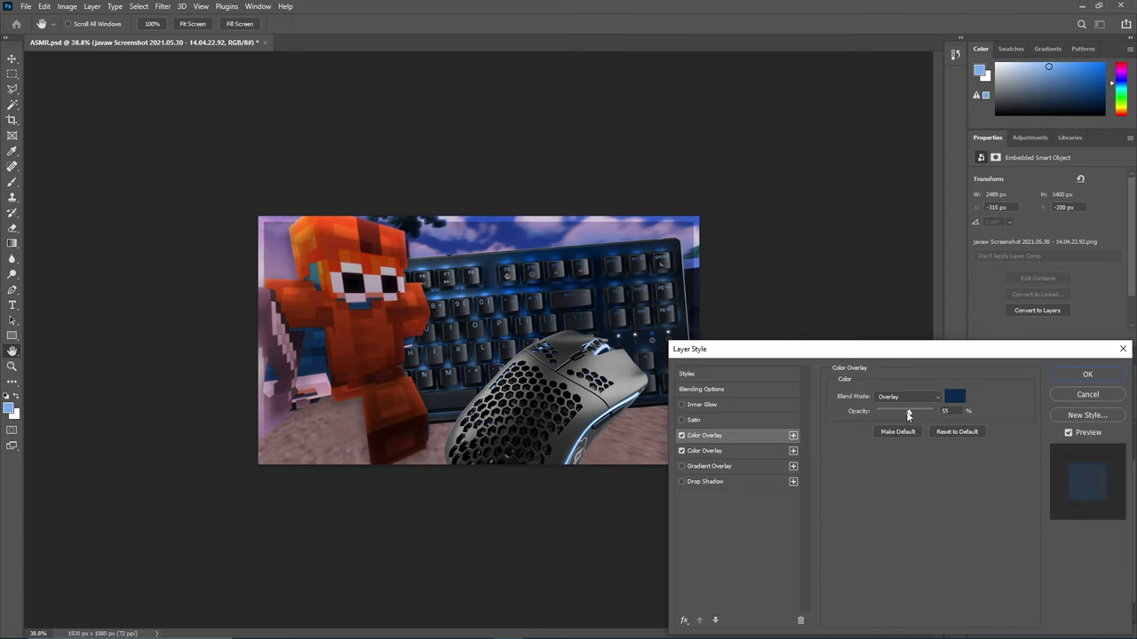
click(728, 448)
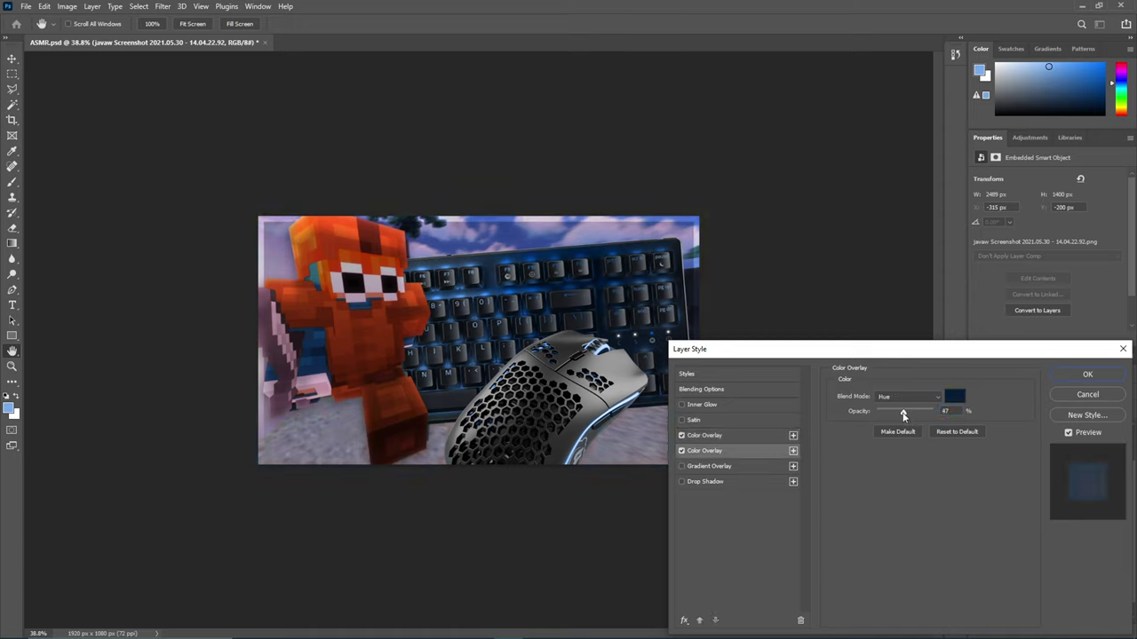
click(1086, 374)
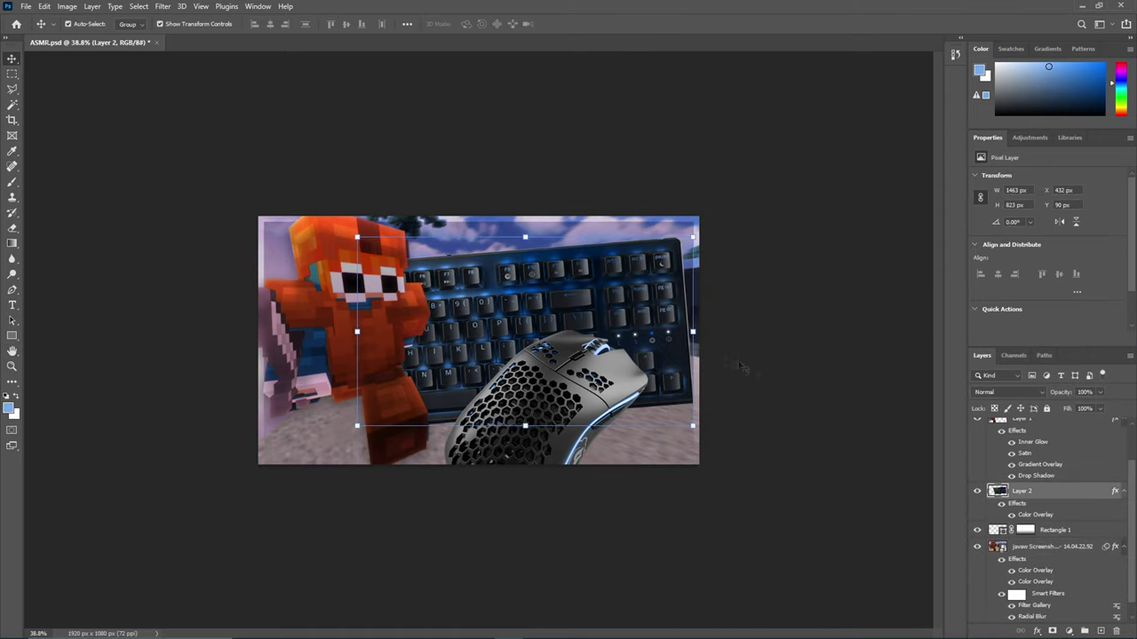
Group the keyboard on Layer 2 with the 5_1 mouse and stack the group directly below Layer 1
scroll(1032, 491, up, 2)
scroll(1049, 532, up, 1)
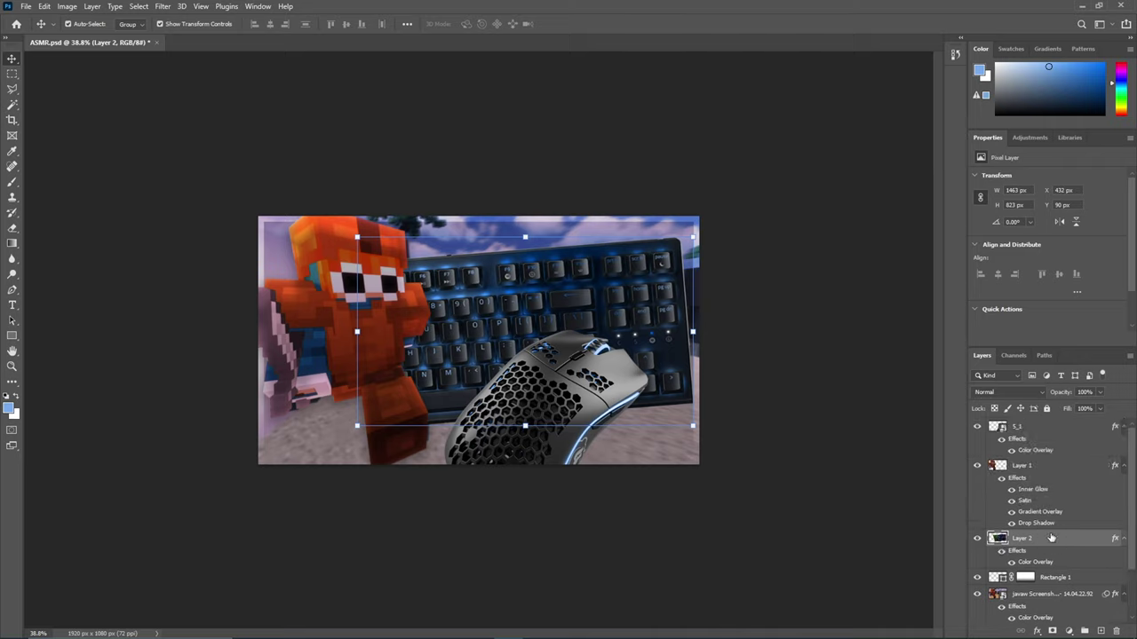
ctrl+click(1032, 438)
key(ctrl+g)
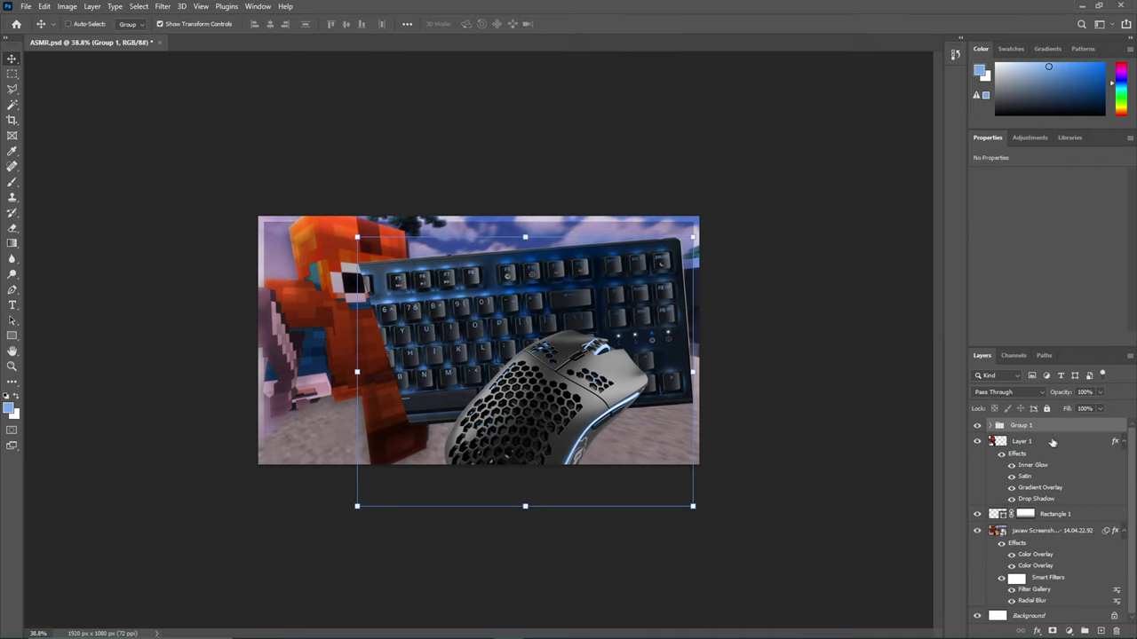
drag(1057, 428, 1056, 501)
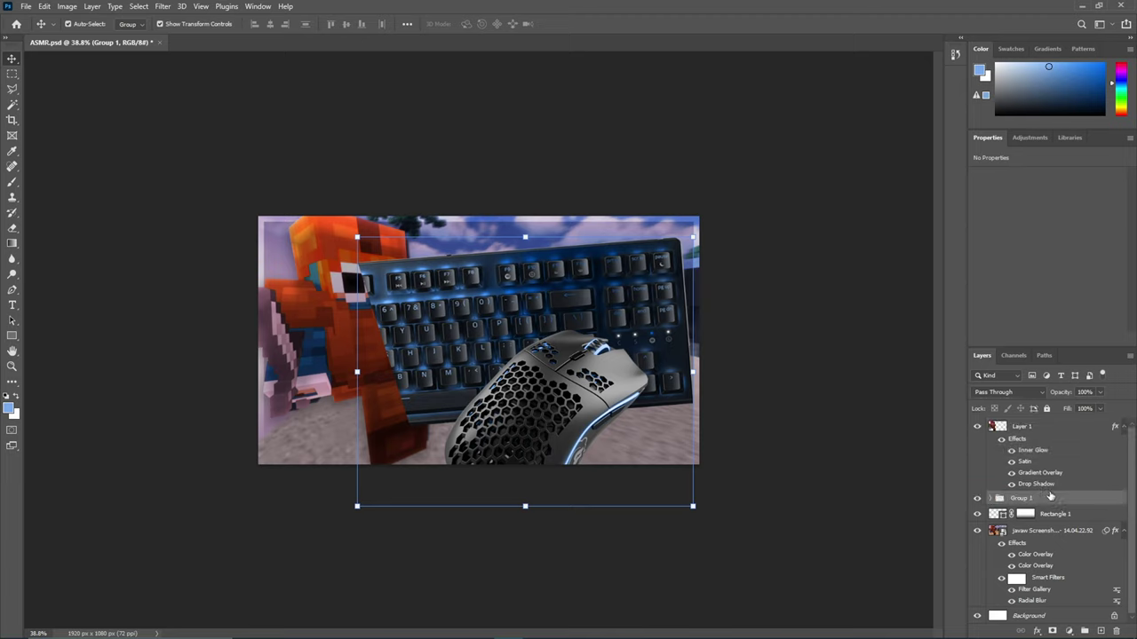
Give Group 1 a Drop Shadow and a black-to-white Gradient Overlay in Color Dodge mode at about 42% opacity
double_click(1051, 502)
click(724, 482)
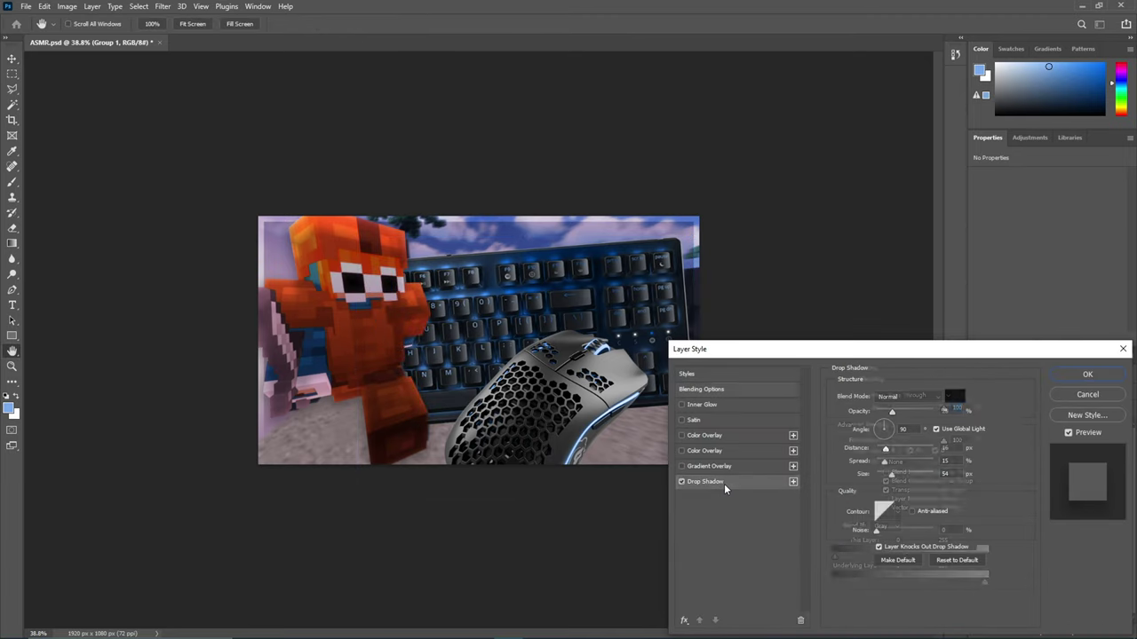
click(710, 467)
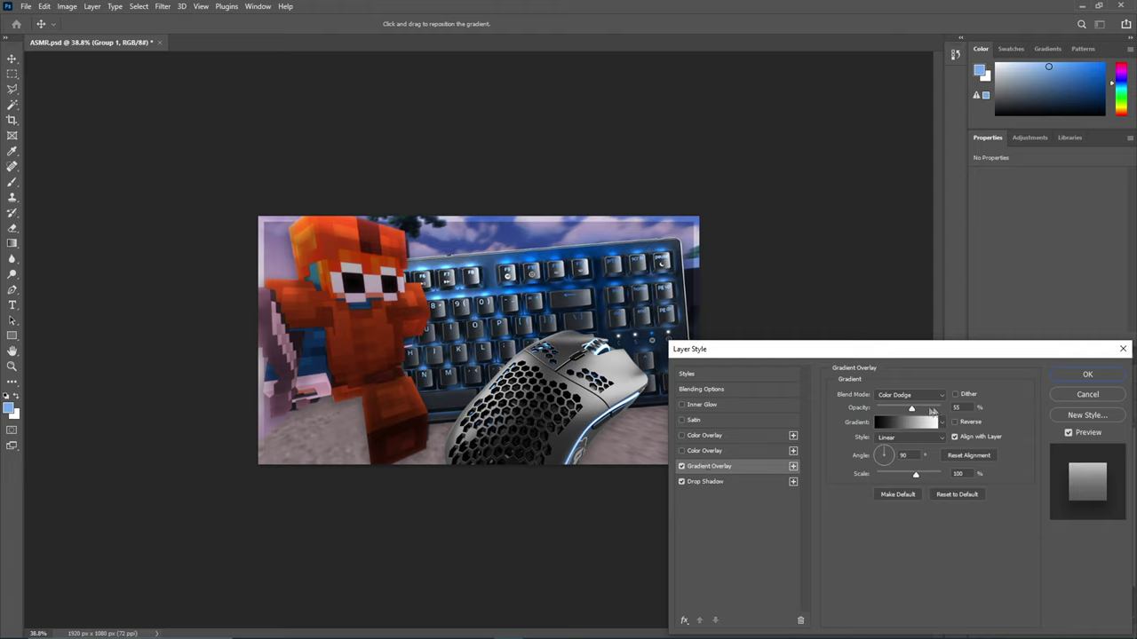
drag(909, 410, 898, 410)
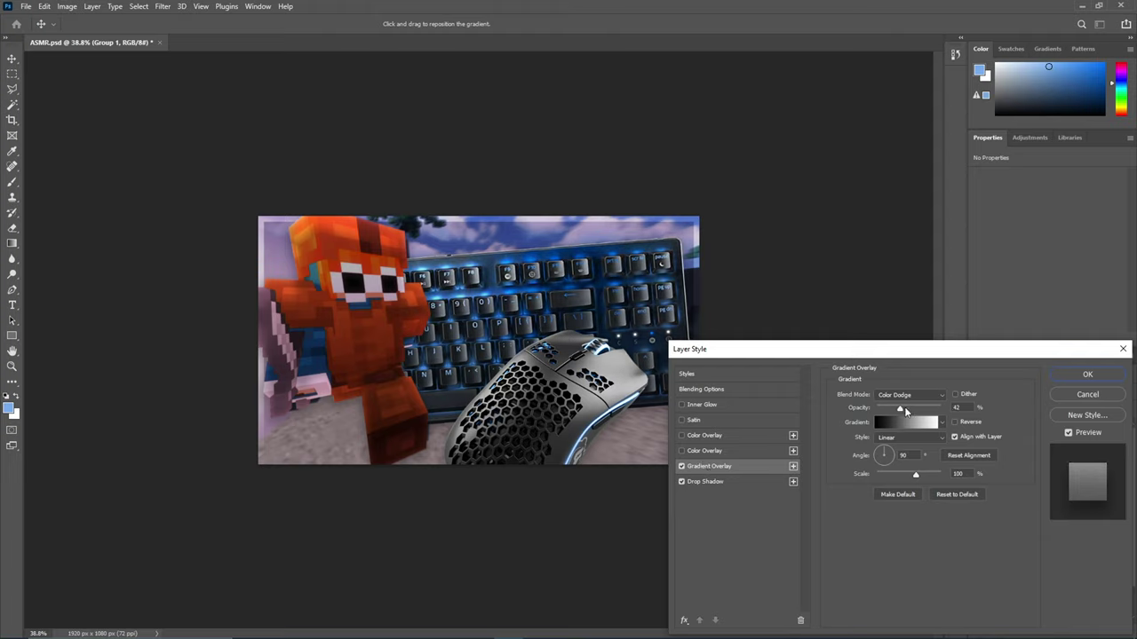
click(1087, 374)
Save the ASMR.psd document and deselect the group
click(26, 6)
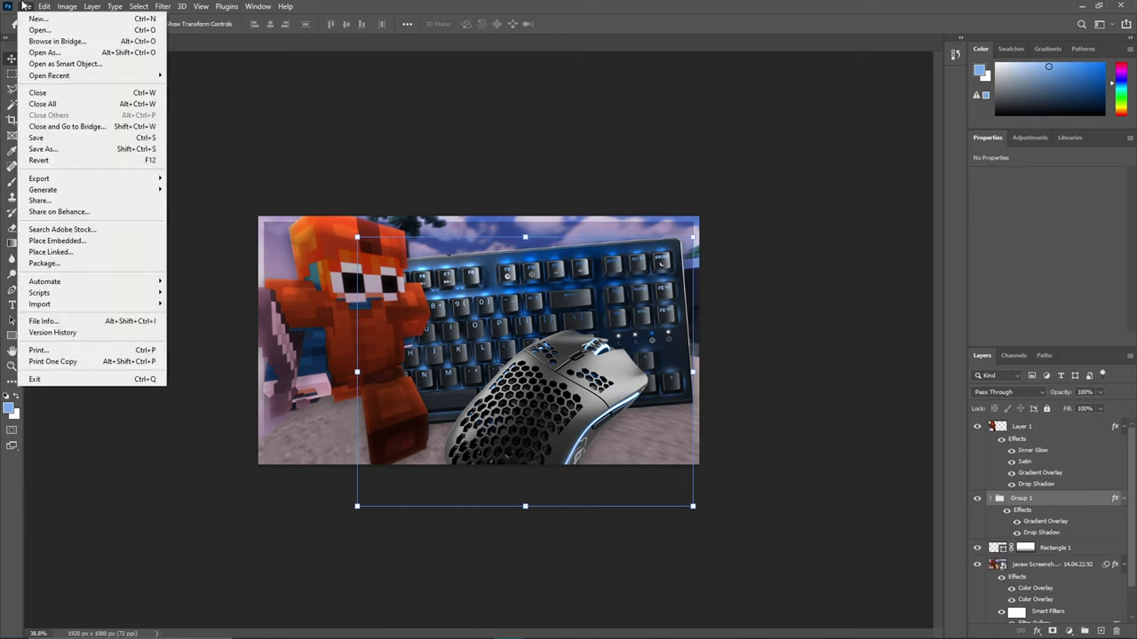
click(53, 140)
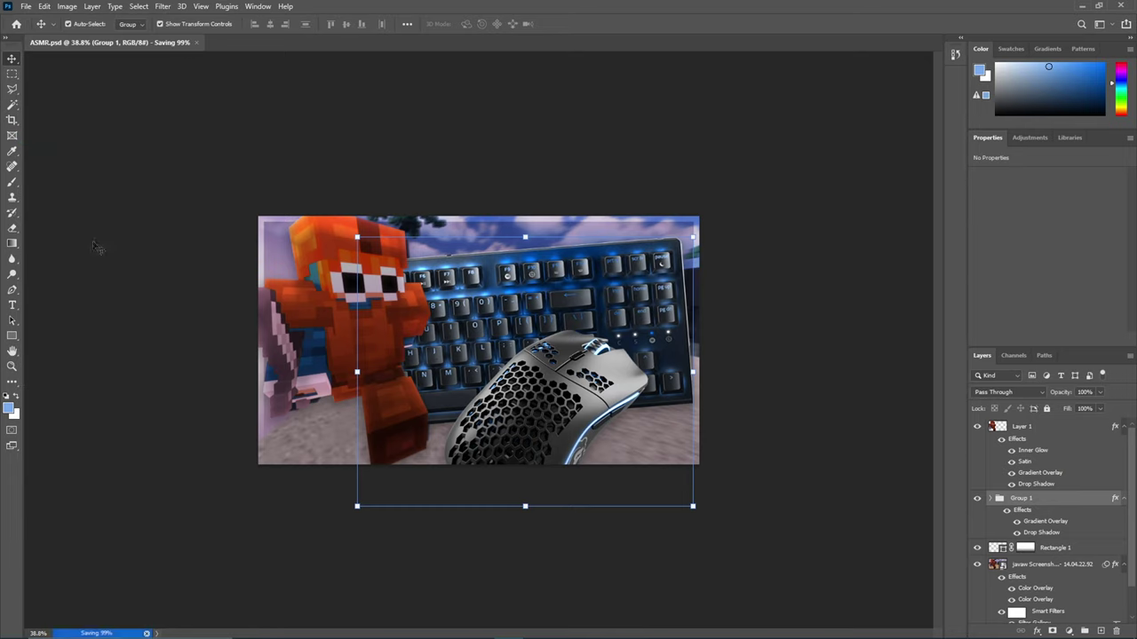
click(765, 279)
scroll(695, 264, up, 2)
scroll(693, 263, down, 5)
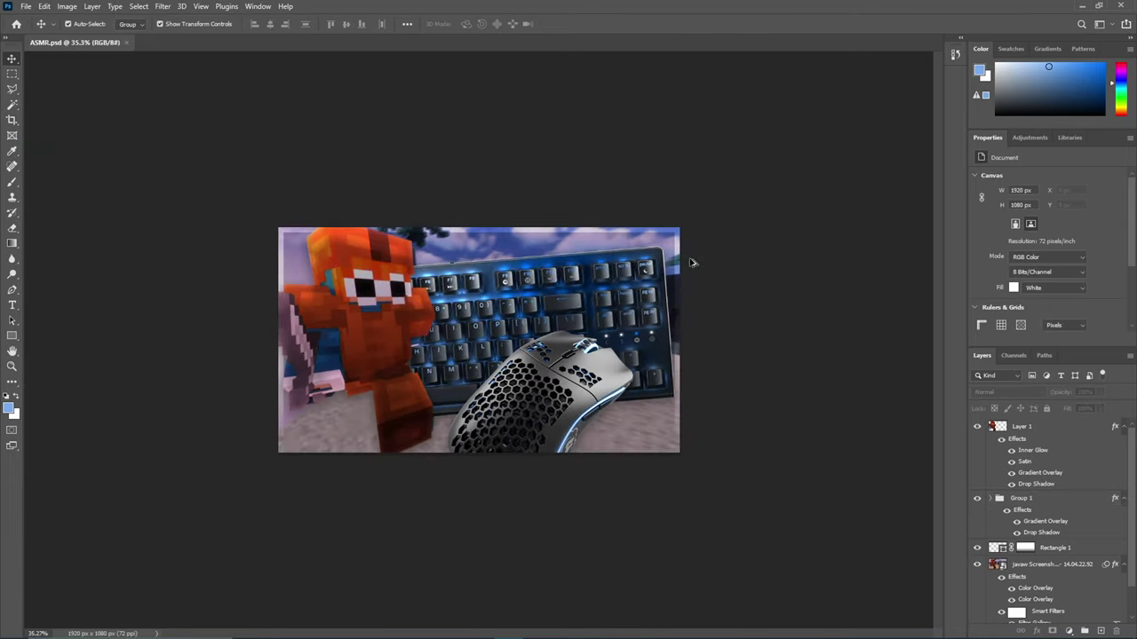
Copy the SOUND layer from ASMR 22.psd into ASMR.psd
scroll(693, 263, up, 2)
scroll(692, 263, up, 2)
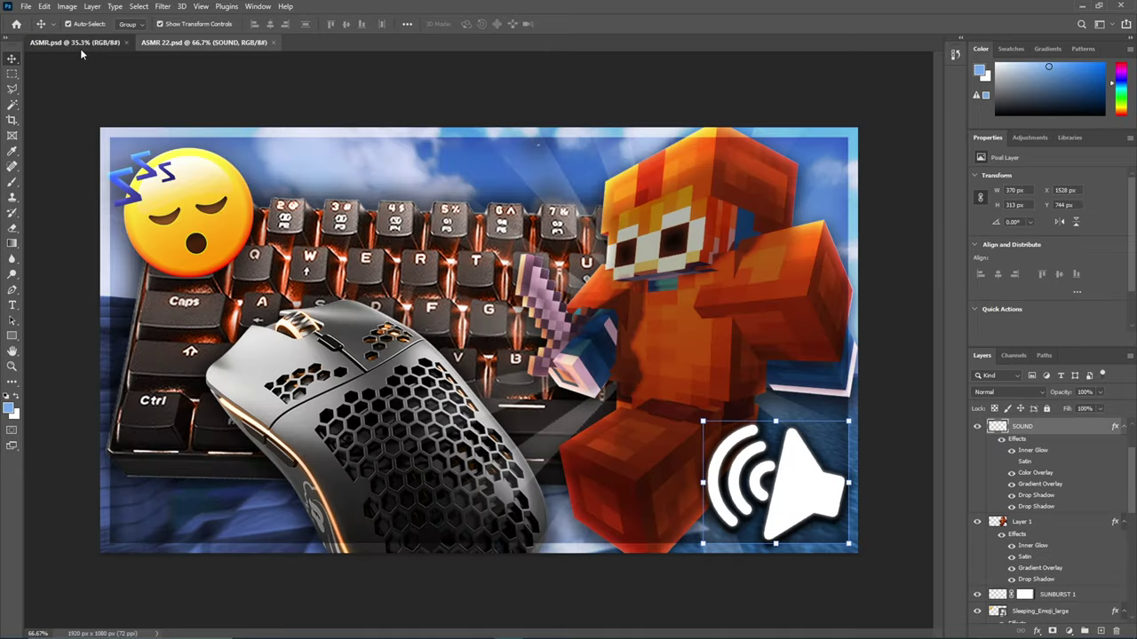
click(80, 42)
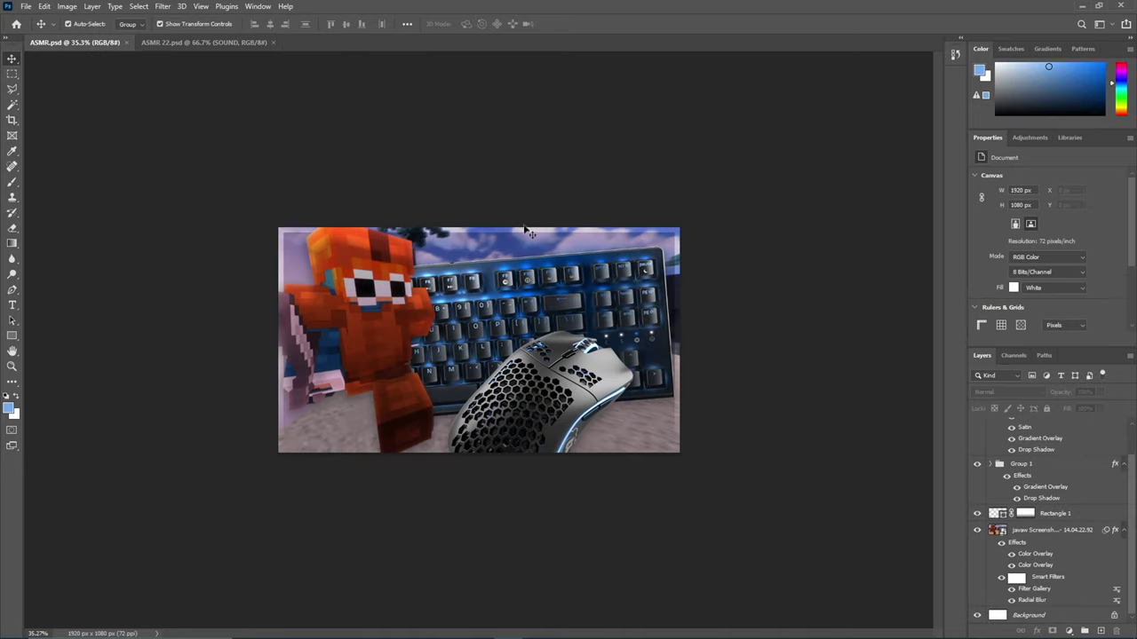
key(ctrl+v)
drag(484, 331, 504, 346)
Flip the sound icon horizontally, place it in the canvas's lower-left corner and commit the transformation
key(ctrl+t)
right_click(504, 343)
click(543, 539)
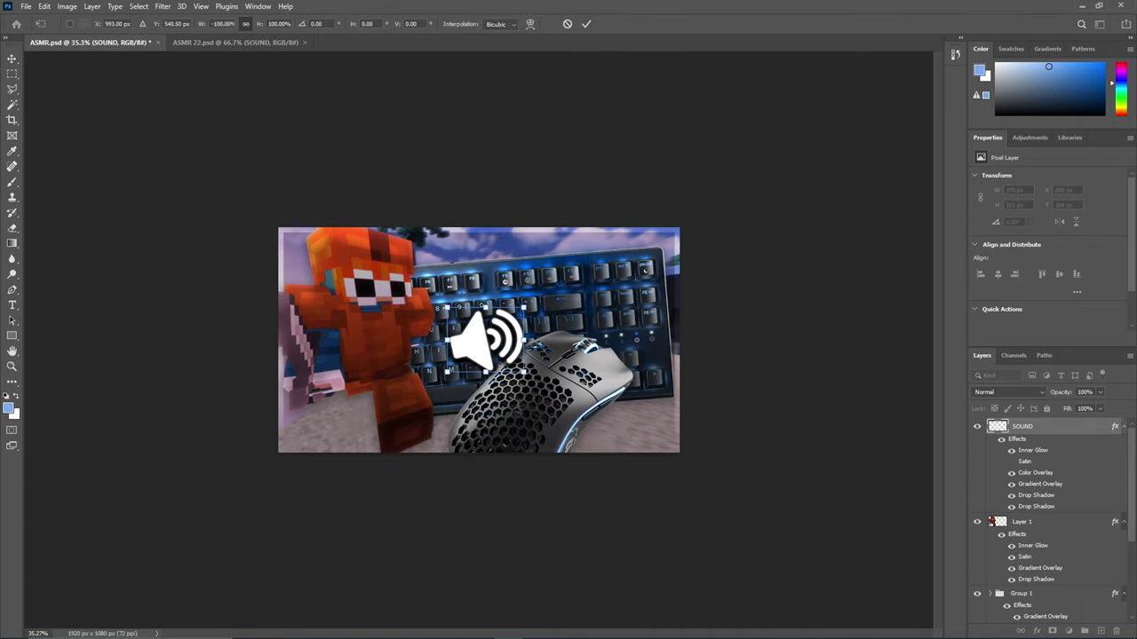
drag(487, 342, 345, 416)
click(586, 25)
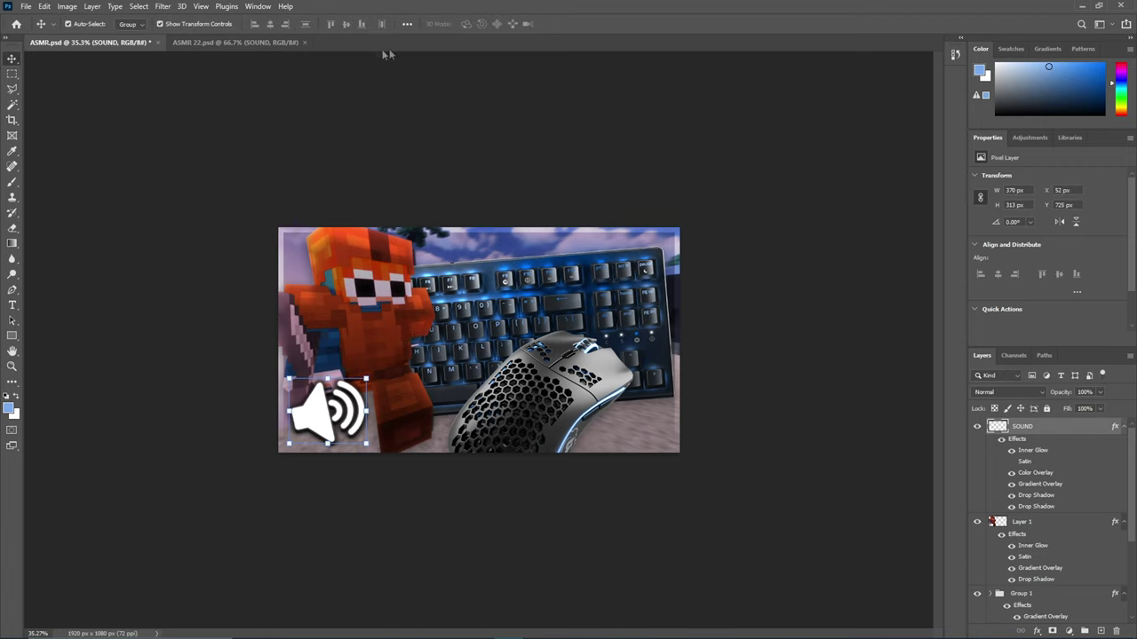
Bring the SUNBURST 1 layer from ASMR 22.psd into ASMR.psd and move it over the keyboard
click(235, 124)
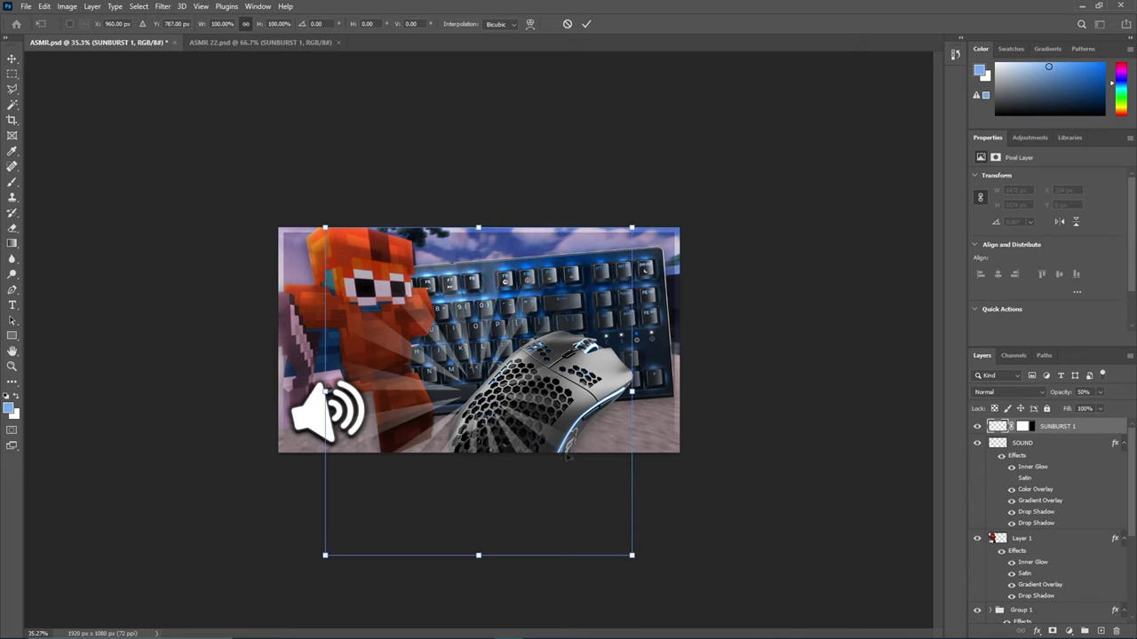
drag(532, 428, 581, 367)
click(588, 25)
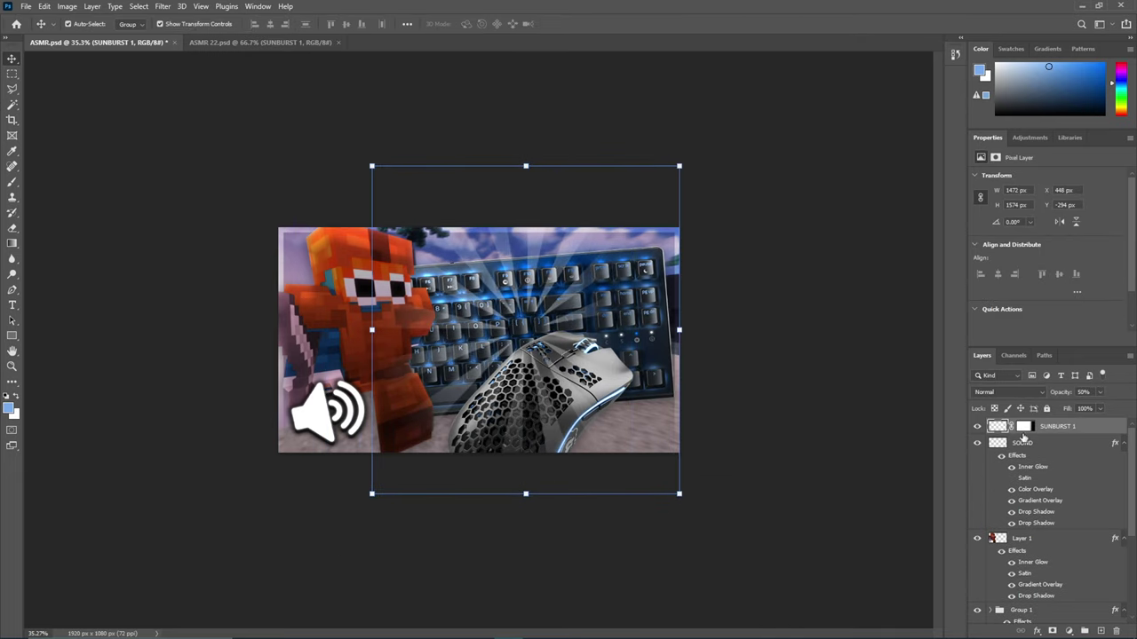
click(1023, 430)
key(ctrl+alt+r)
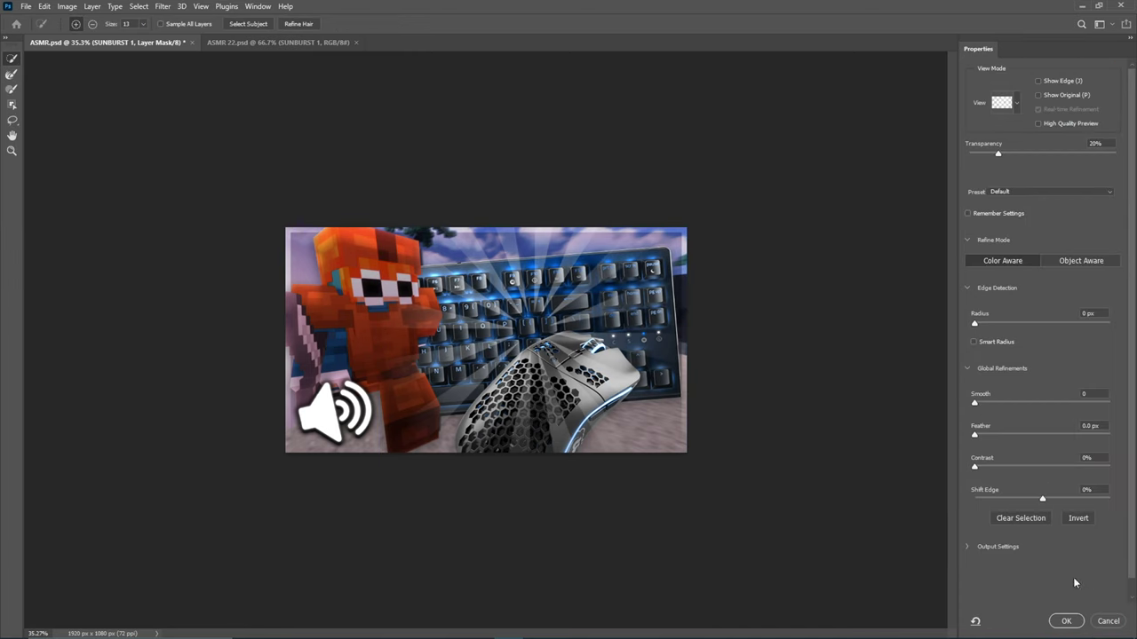
click(1110, 623)
Apply the layer mask of SUNBURST 1 and move the sunburst left over the character
drag(1024, 428, 1118, 629)
click(522, 242)
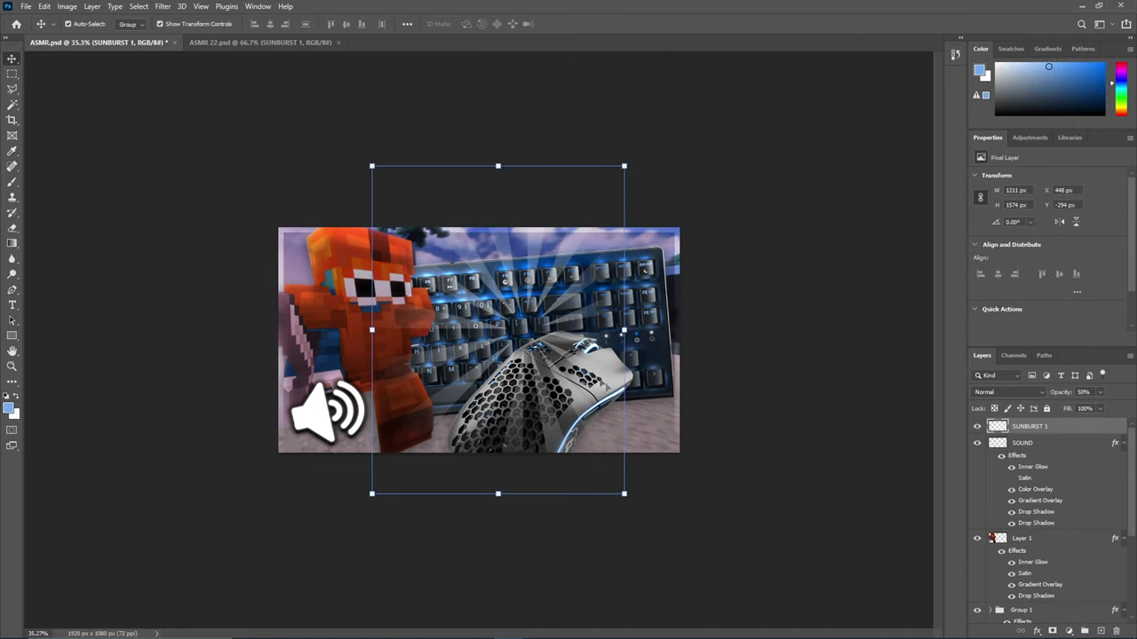
key(ctrl+t)
drag(568, 359, 394, 391)
Stack SUNBURST 1 below the character's Layer 1, nudge it right so its rays fan out behind the character, and commit
drag(1071, 427, 982, 568)
key(ctrl+t)
drag(436, 390, 464, 387)
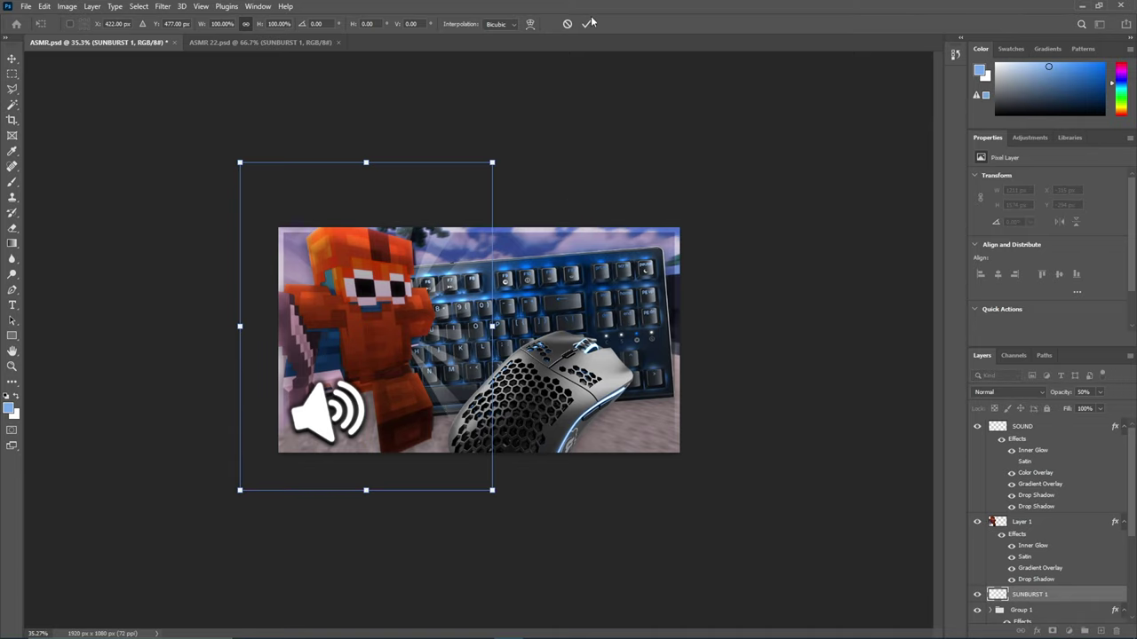
click(588, 24)
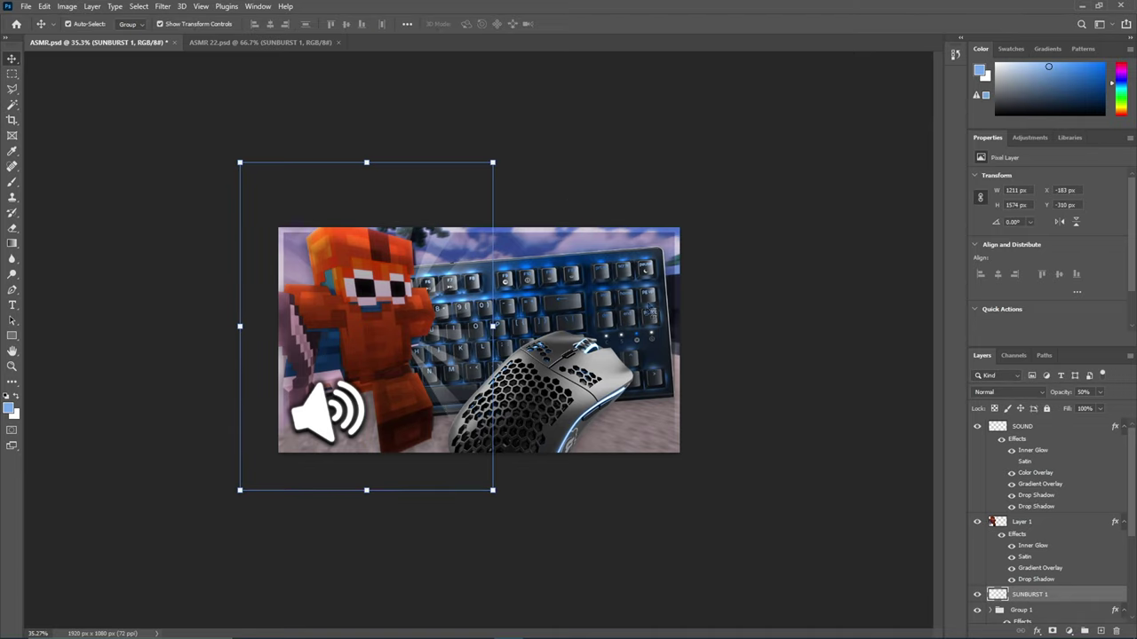
Try recoloring Group 1, the keyboard and mouse, with an orange (ff7800) Hue color overlay
click(595, 317)
double_click(1057, 588)
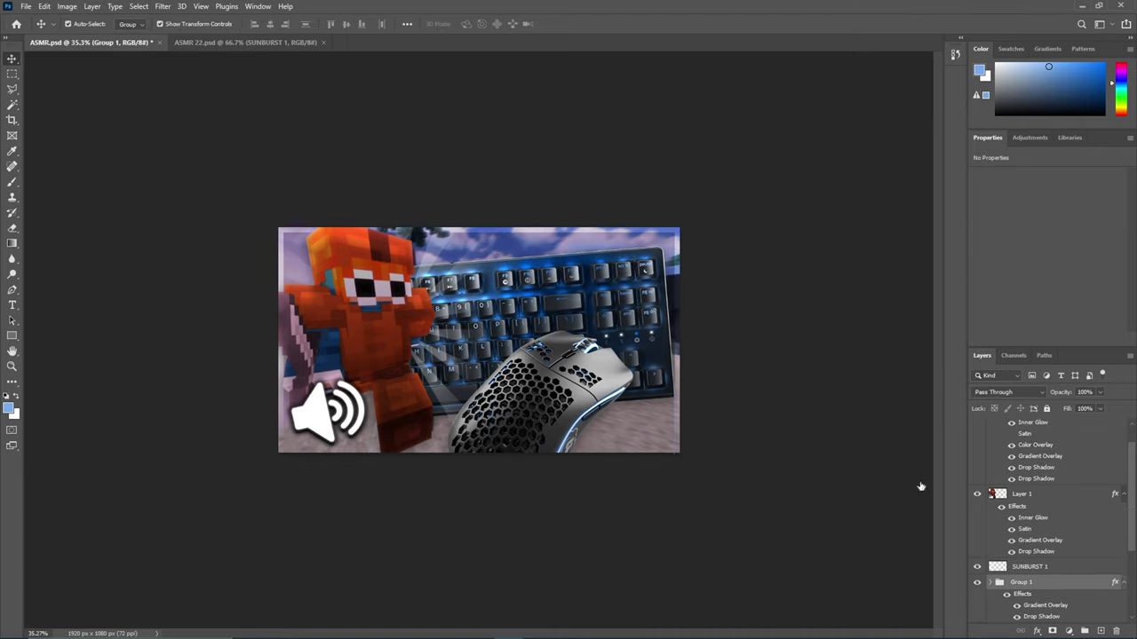
click(705, 451)
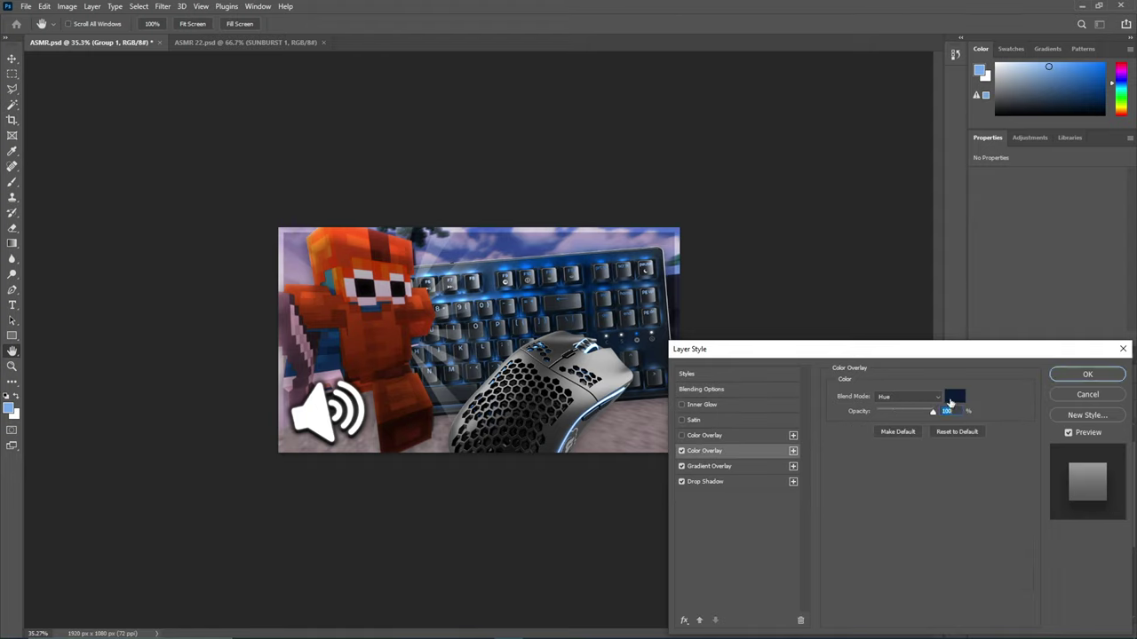
click(954, 396)
drag(884, 435, 870, 378)
drag(884, 508, 883, 519)
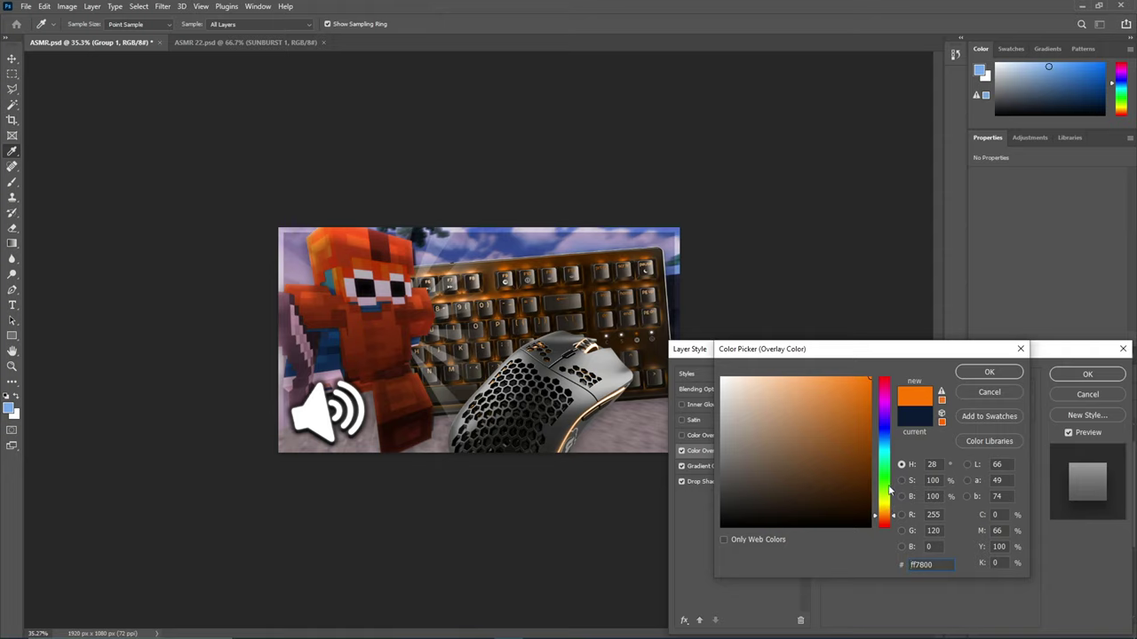
click(1013, 396)
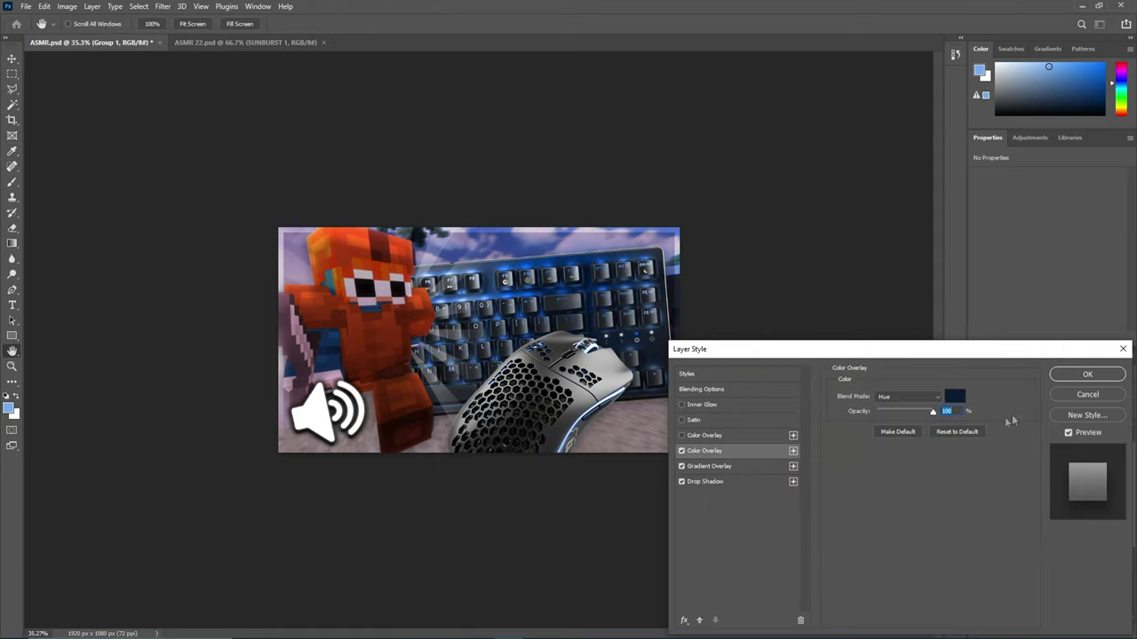
click(1087, 374)
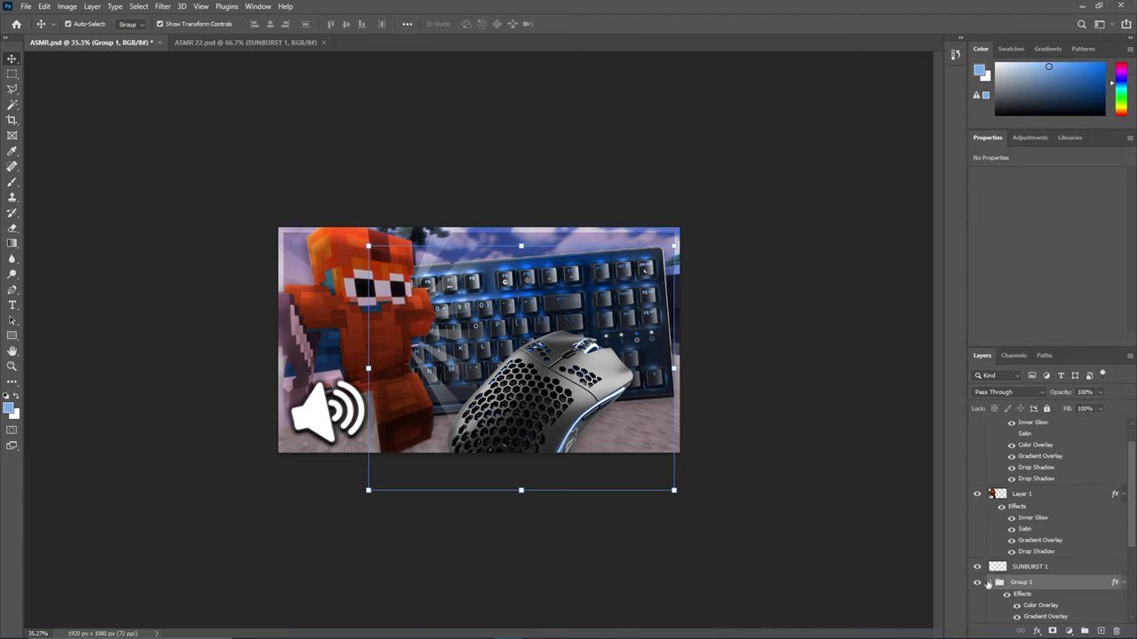
Set the Hue color overlay of the mouse layer inside Group 1 to orange ff6600 and turn off Group 1's own Color Overlay
click(991, 583)
scroll(999, 532, down, 3)
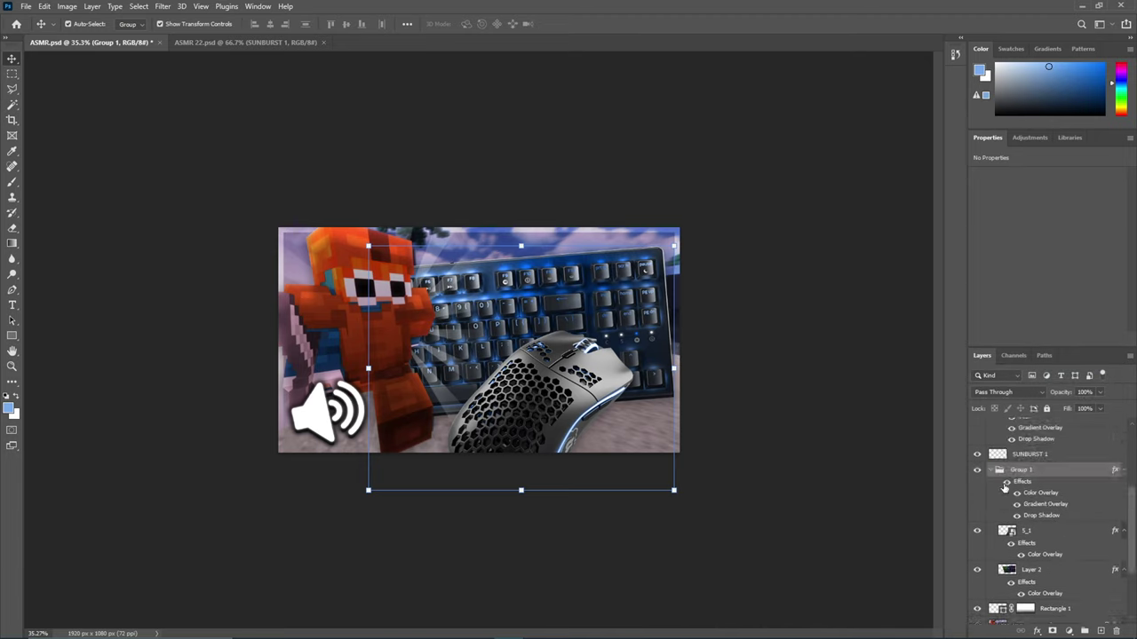
double_click(1049, 543)
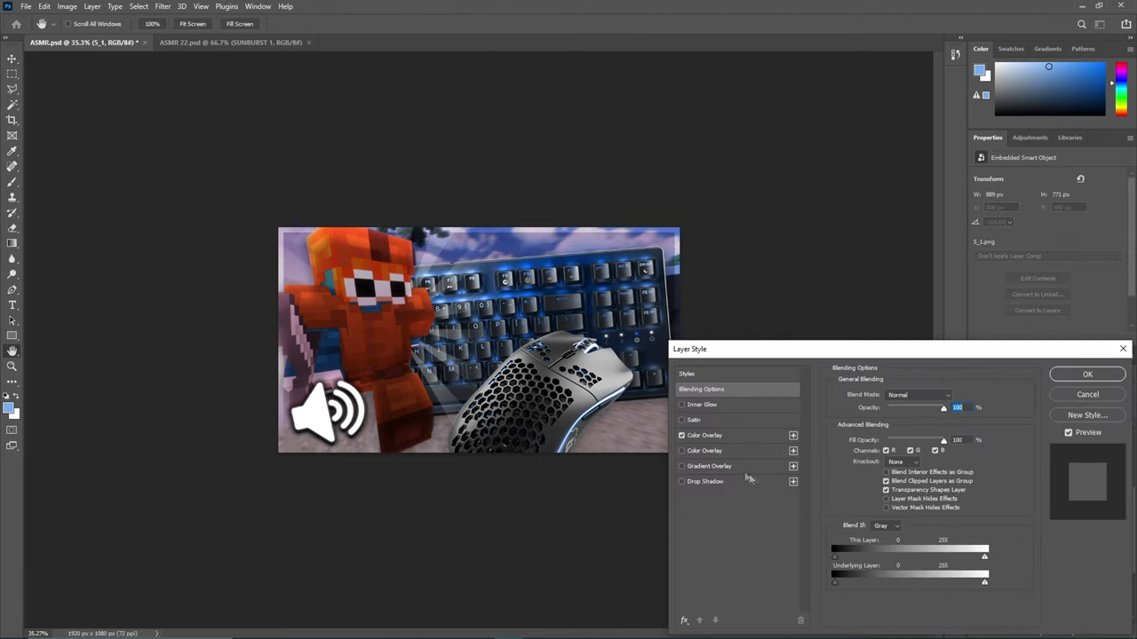
click(954, 397)
click(884, 514)
drag(832, 477, 929, 327)
drag(885, 525, 884, 521)
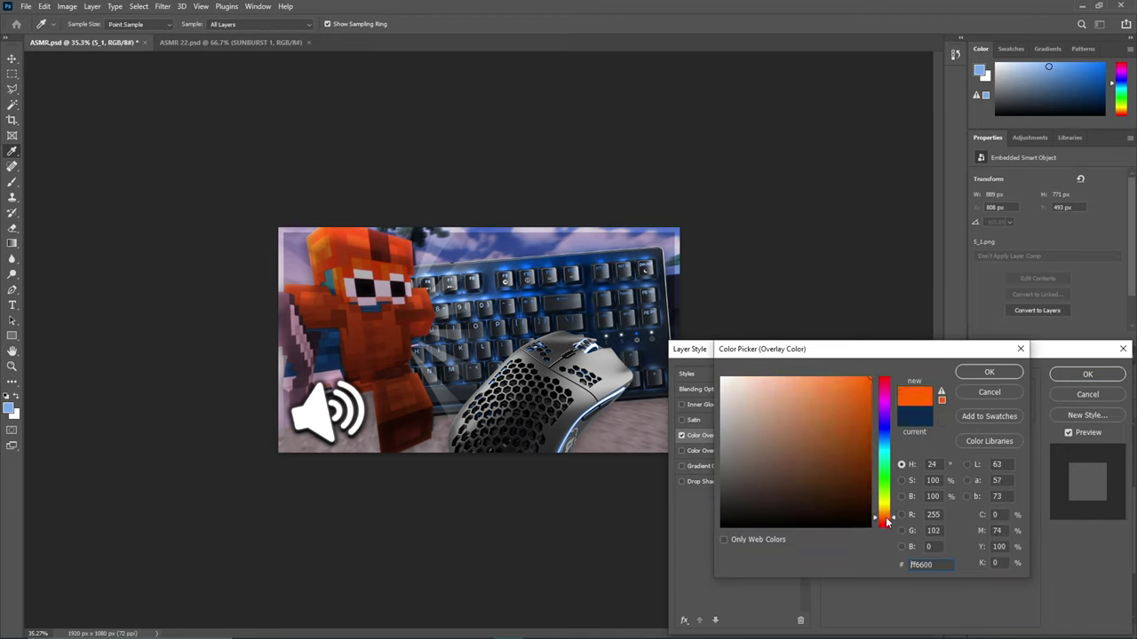
click(988, 372)
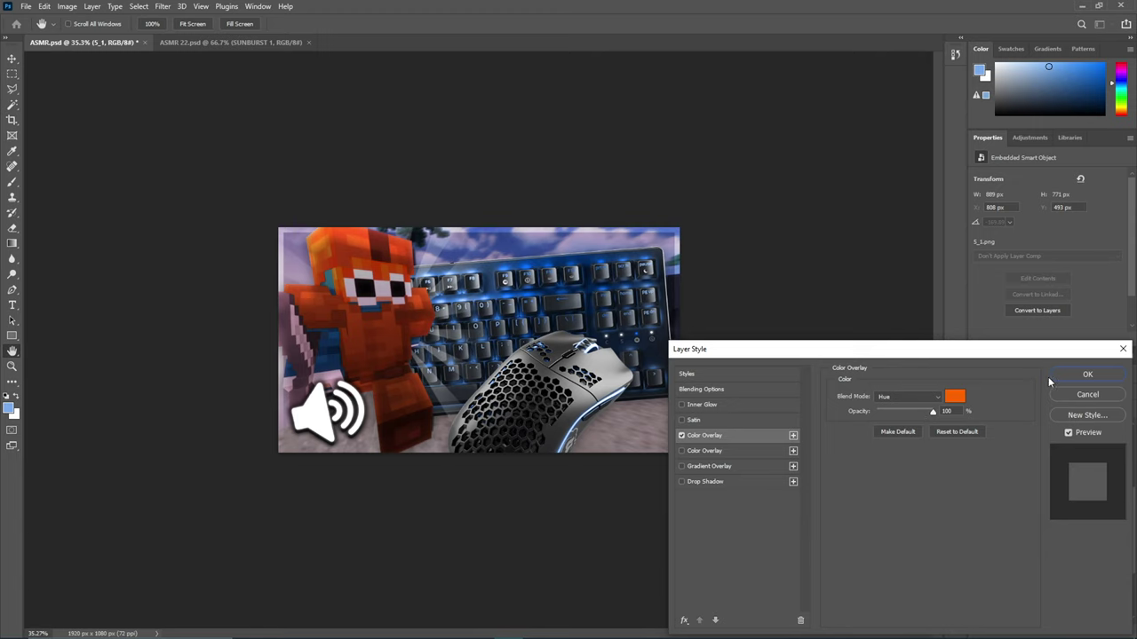
click(1077, 376)
click(1054, 482)
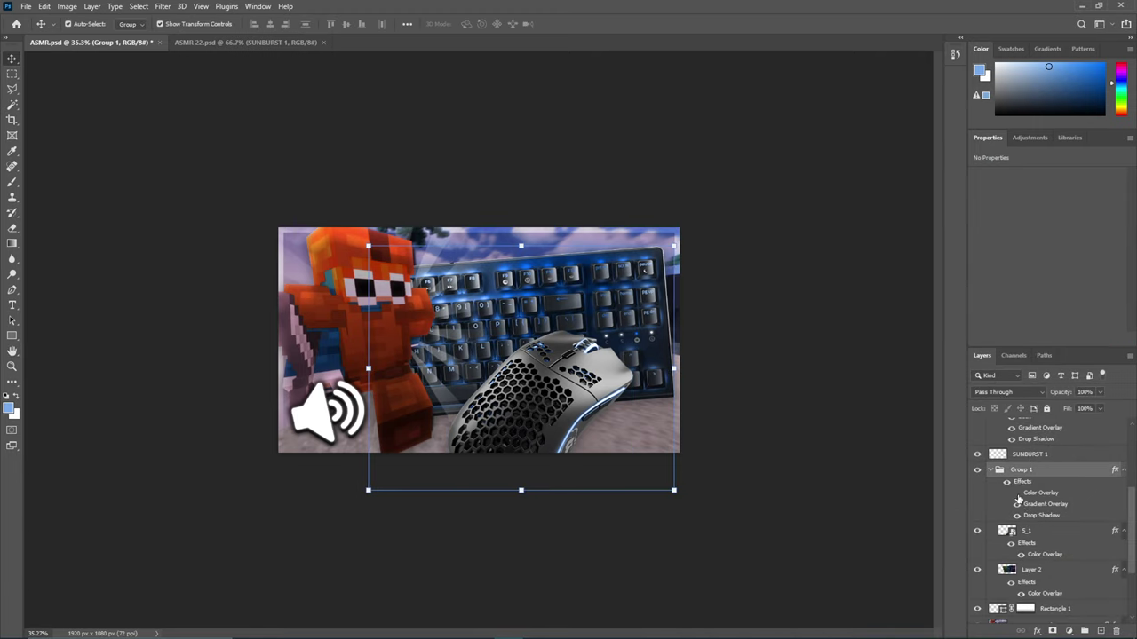
Deselect all layers and save ASMR.psd
click(757, 399)
scroll(586, 399, down, 5)
scroll(485, 368, up, 4)
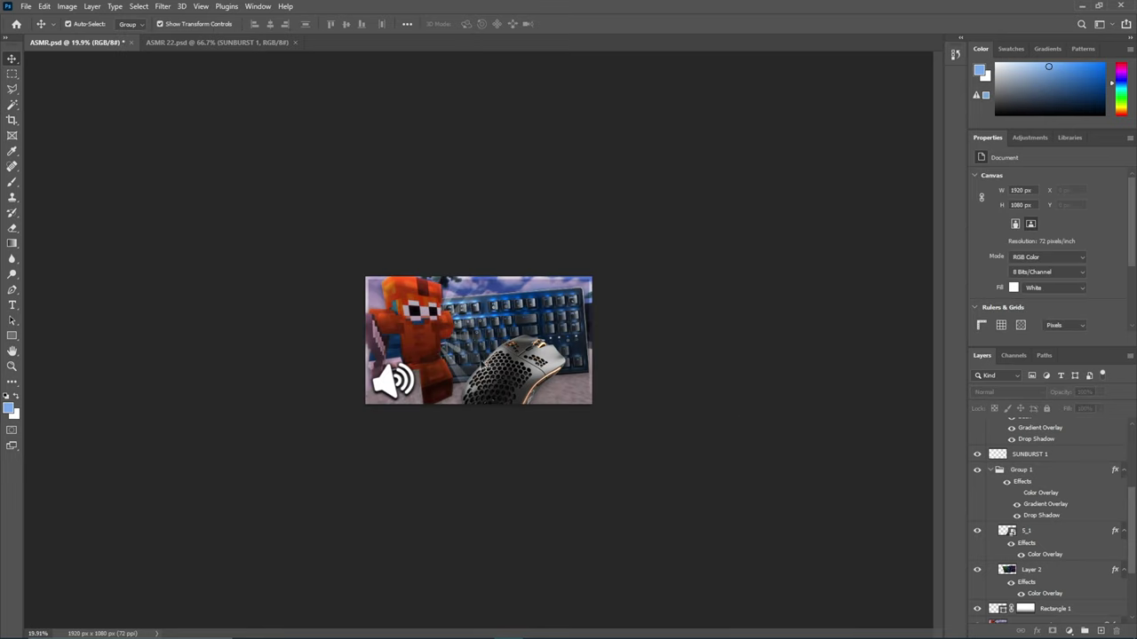
scroll(478, 274, up, 1)
click(26, 6)
click(35, 139)
Add a color overlay to the Rectangle 1 border and set its blend mode to Overlay
click(557, 246)
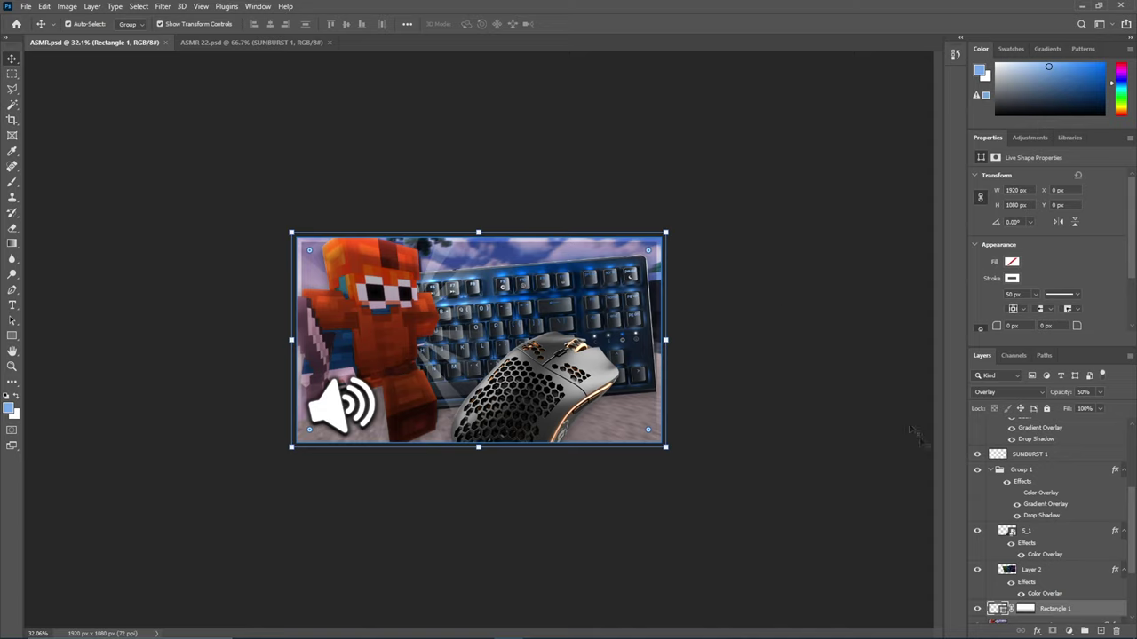
double_click(1095, 613)
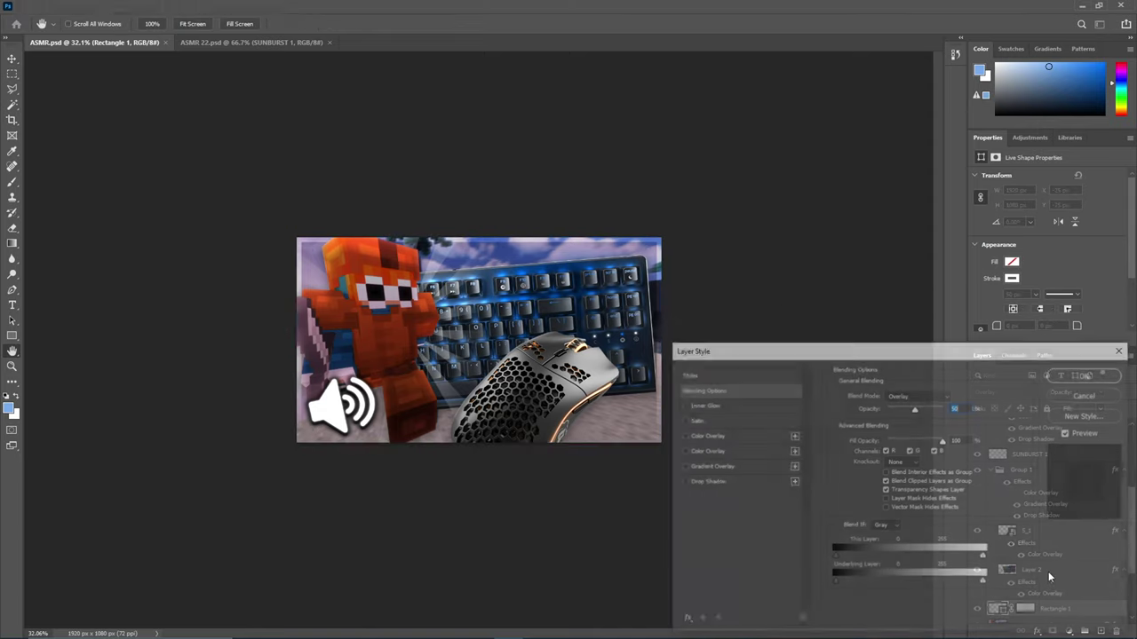
click(713, 436)
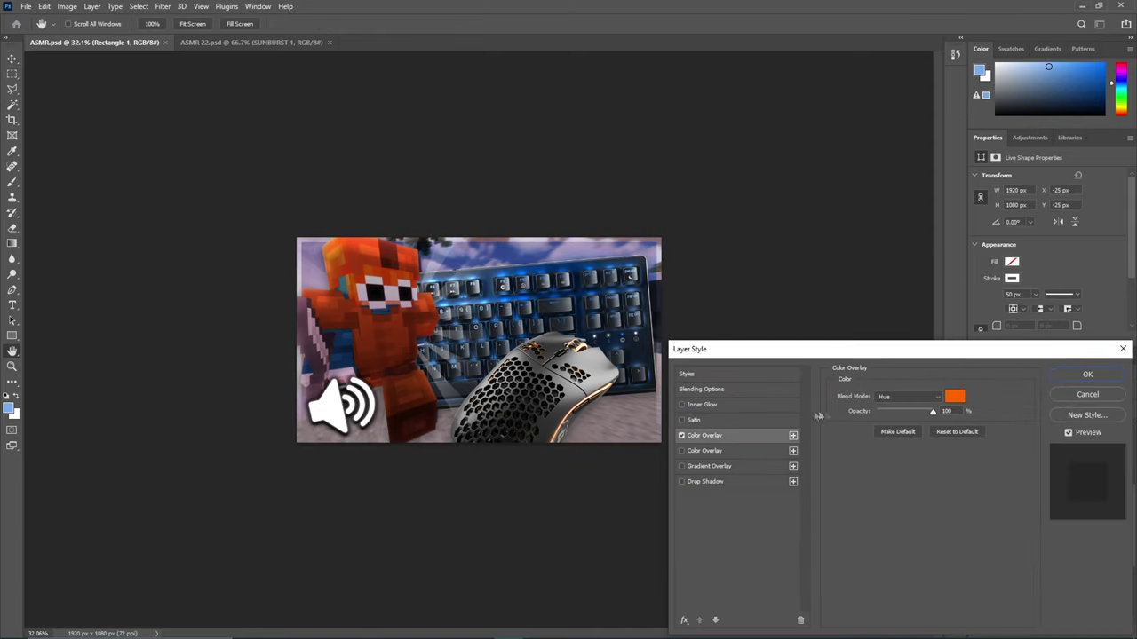
click(940, 397)
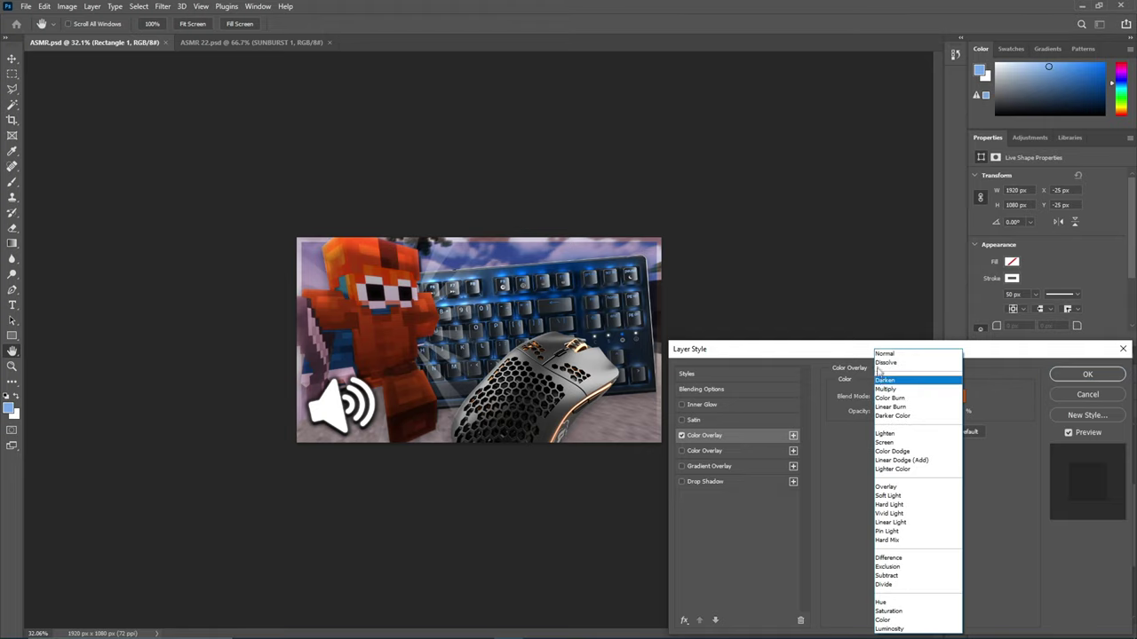
click(888, 355)
click(915, 398)
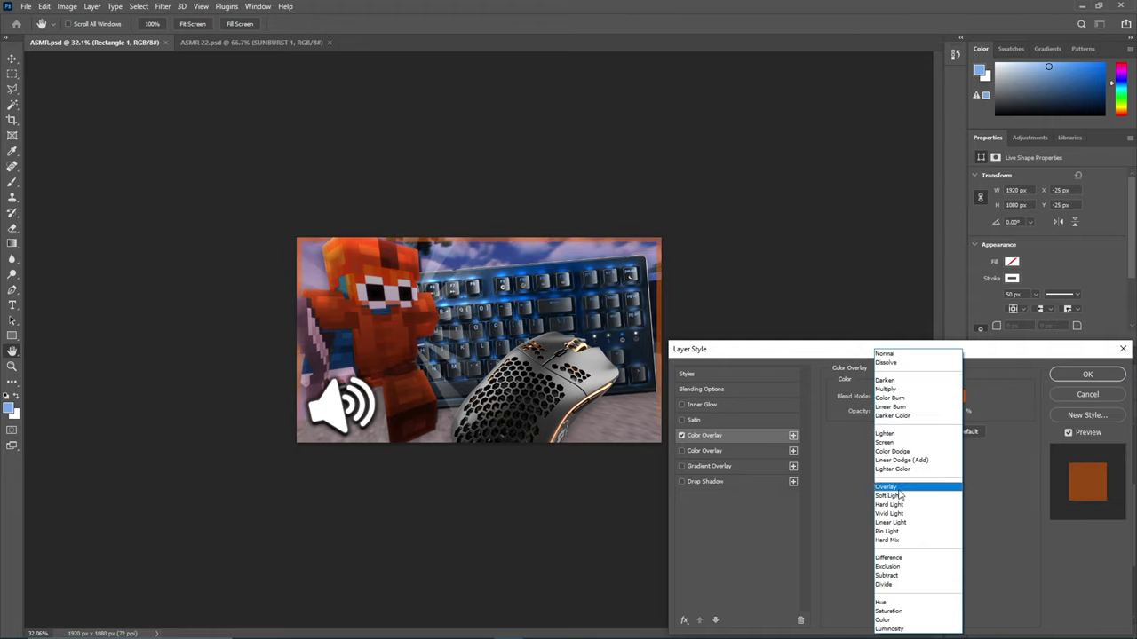
click(899, 495)
Set the color overlay of Rectangle 1 to blue 0066ff, apply the layer style and deselect the layer
click(955, 396)
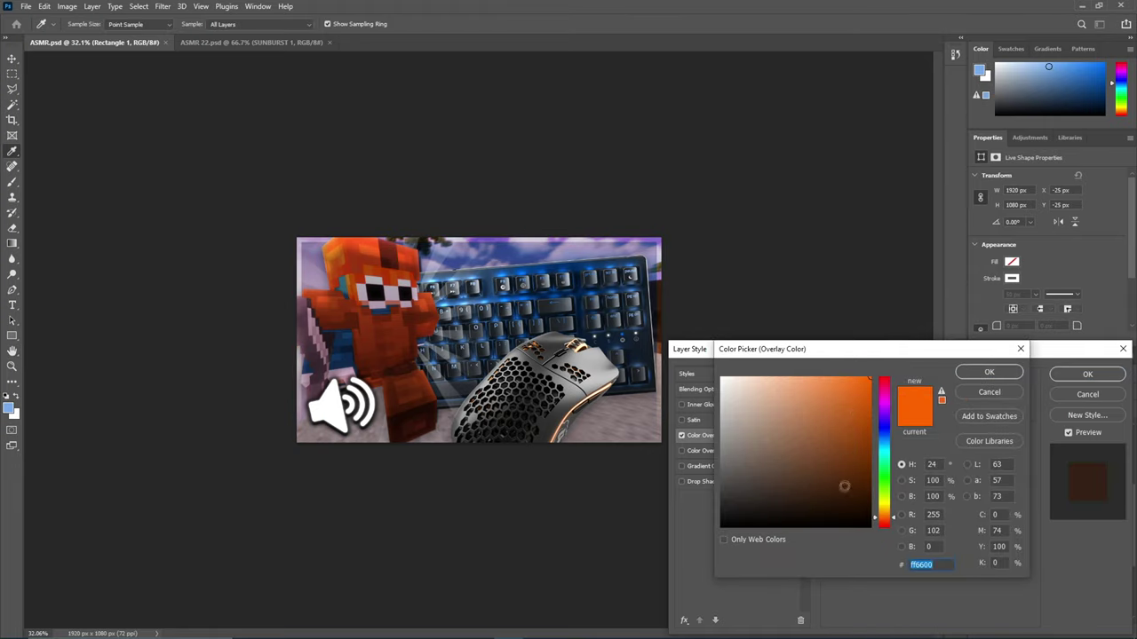
drag(884, 471, 884, 437)
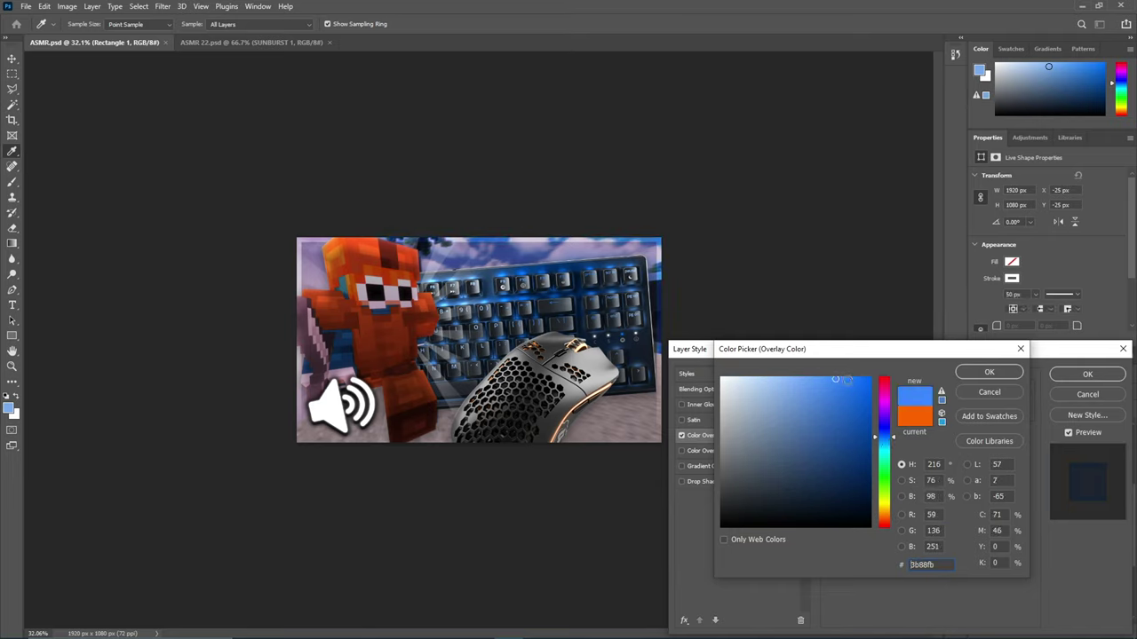
click(859, 406)
text(0066ff)
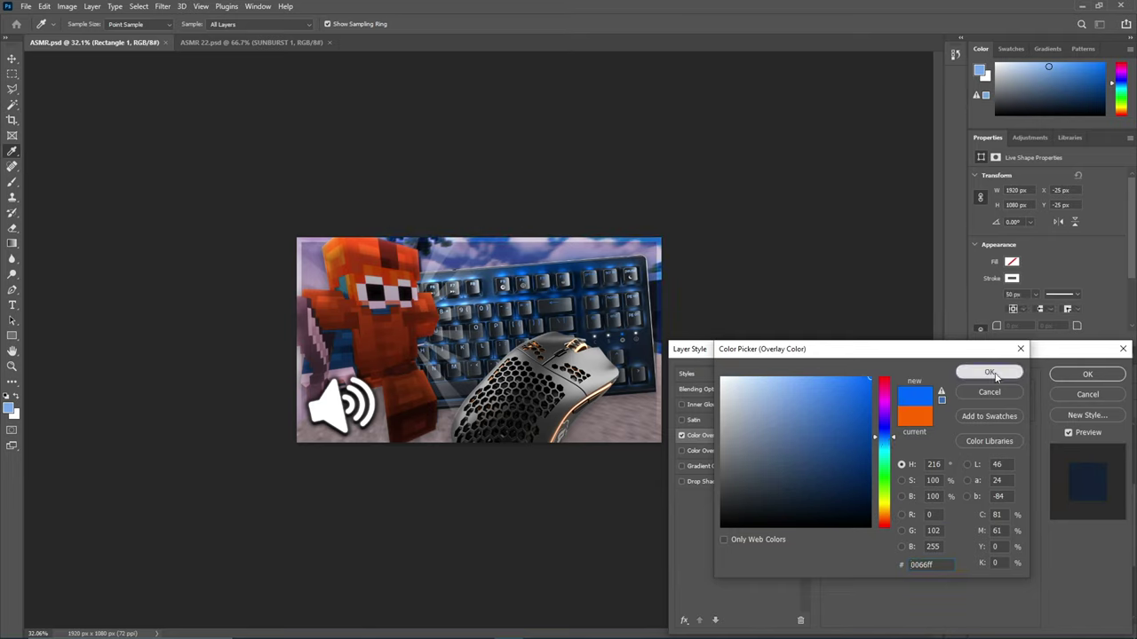
click(988, 372)
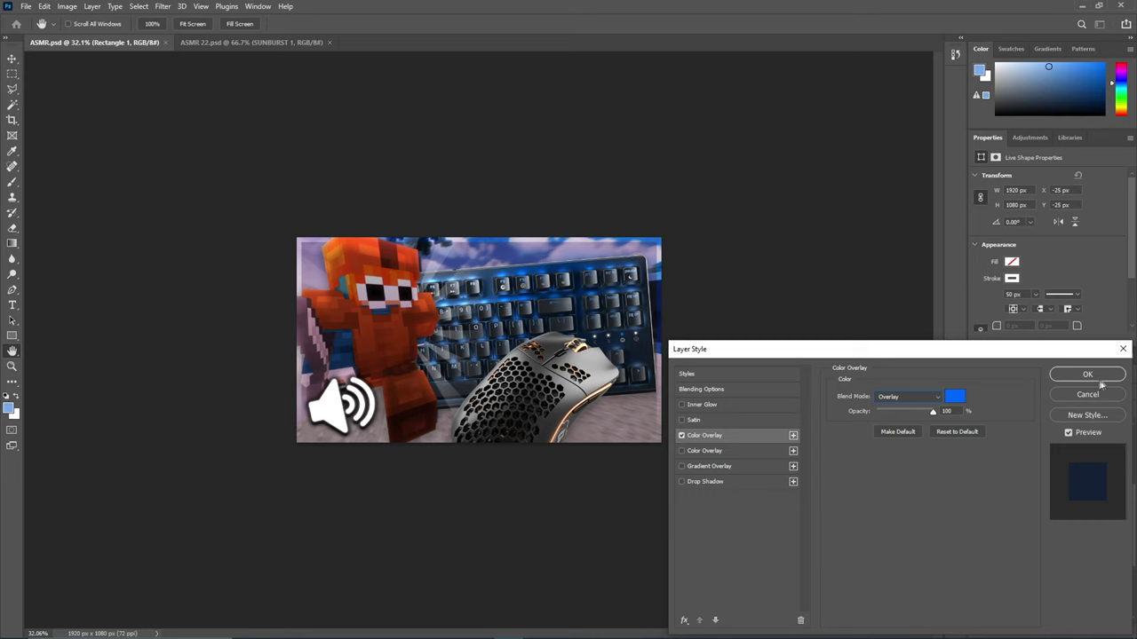
click(1096, 376)
click(740, 384)
Duplicate SUNBURST 1, enlarge the copy to about 185% centered over the keyboard, and commit the transformation
scroll(672, 385, down, 5)
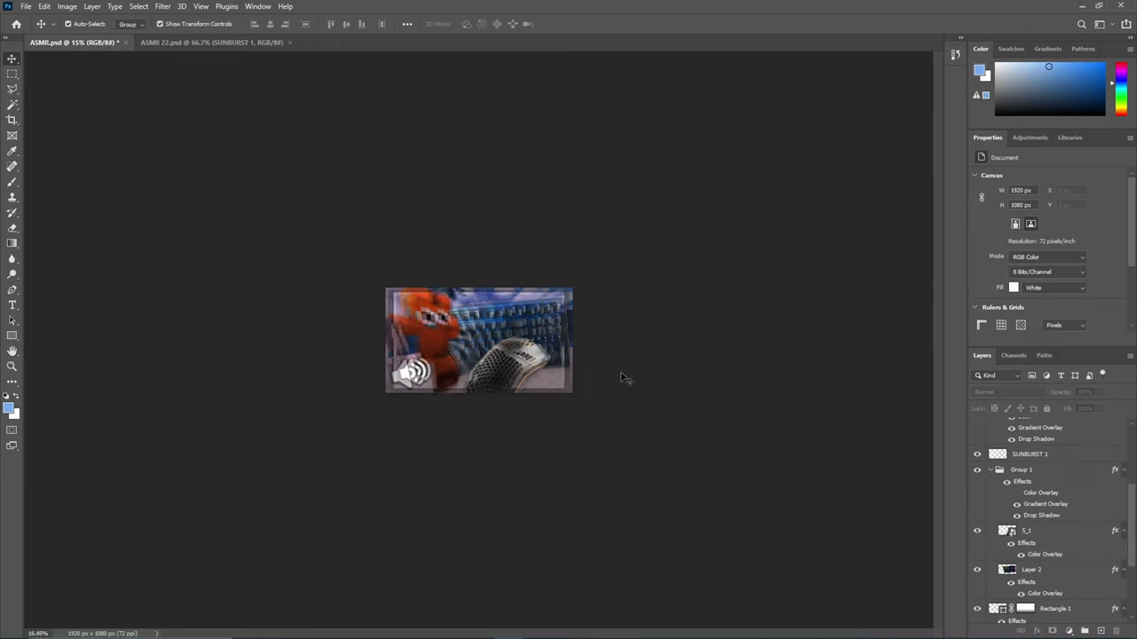
scroll(622, 376, up, 11)
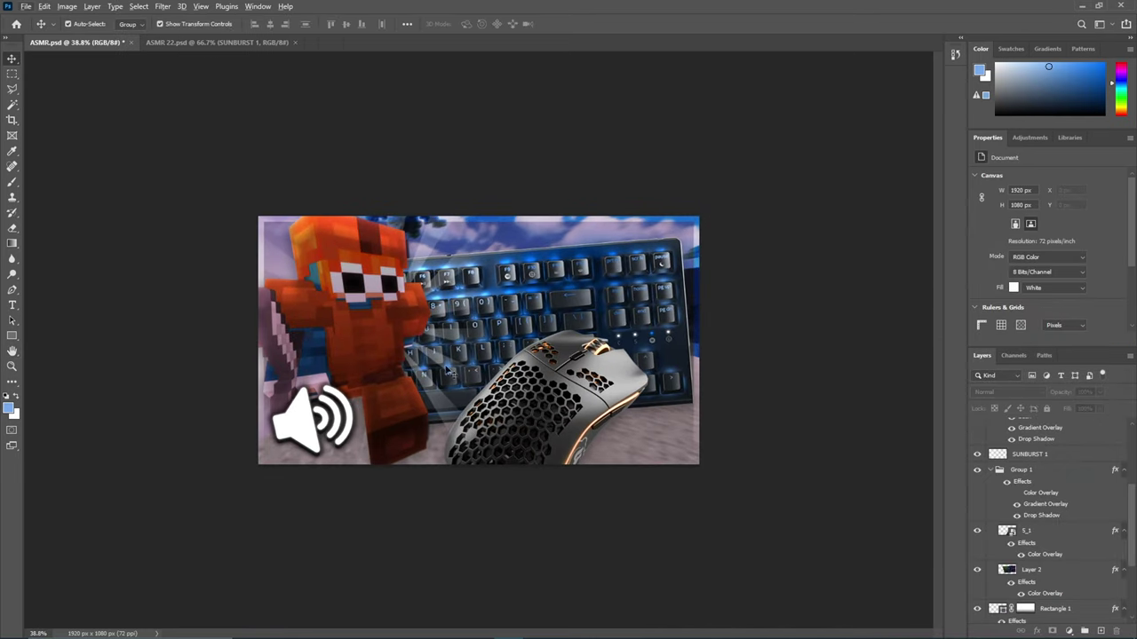
click(448, 371)
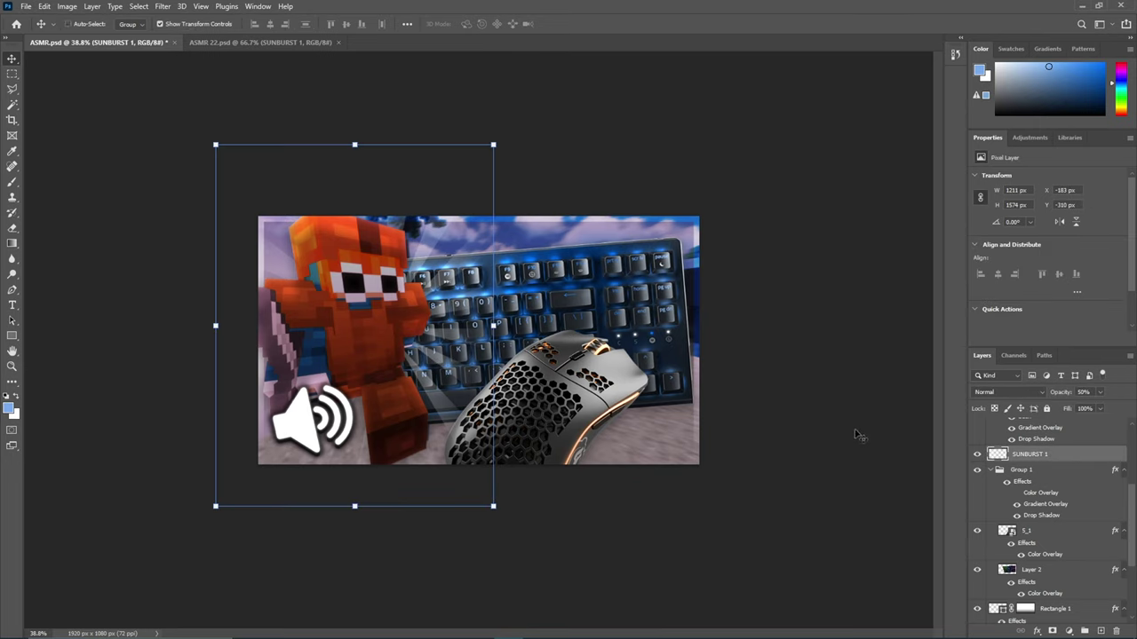
key(ctrl+j)
key(ctrl+t)
drag(408, 380, 594, 373)
drag(406, 328, 167, 332)
drag(514, 327, 586, 328)
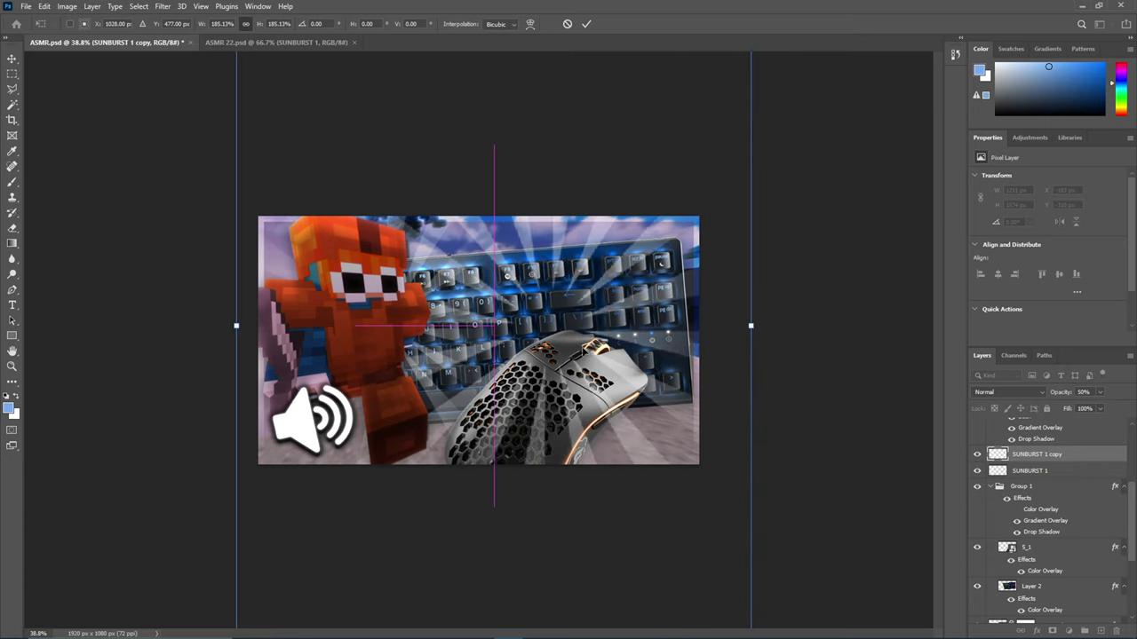
click(586, 24)
Stack the SUNBURST 1 copy below Rectangle 1, directly above the background screenshot layer
drag(1086, 461, 1064, 510)
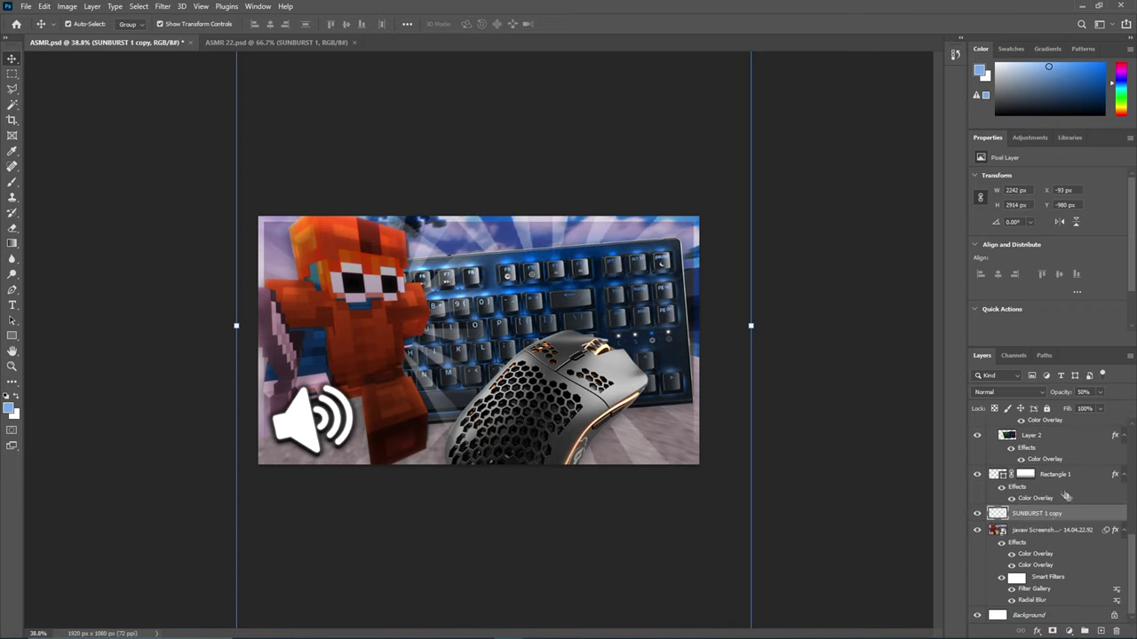
scroll(820, 498, down, 2)
scroll(821, 498, up, 2)
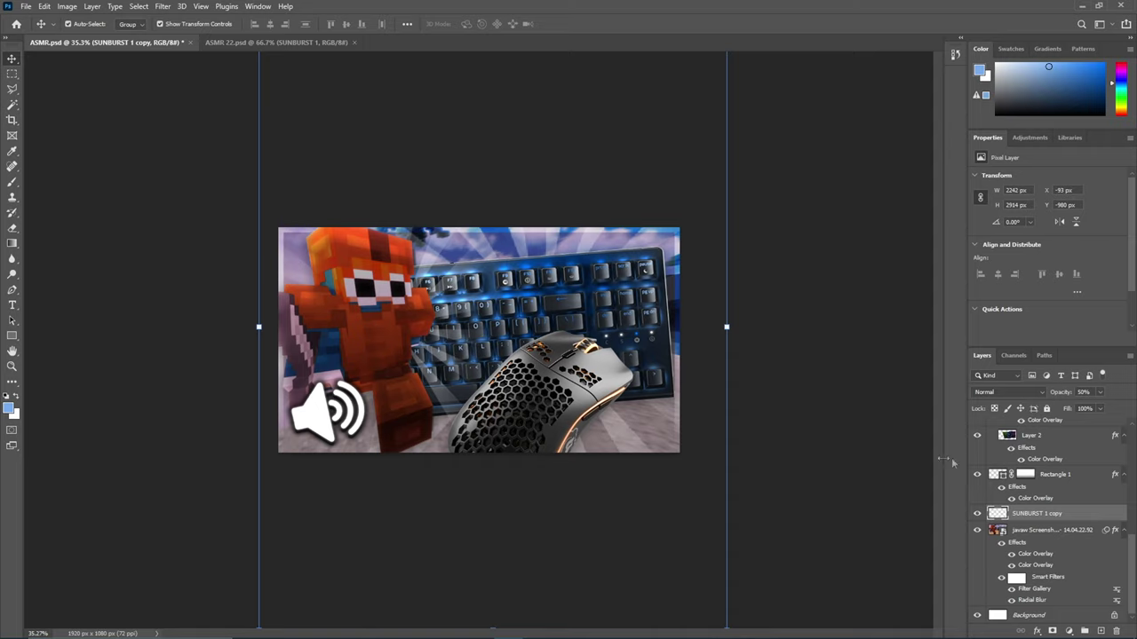
Raise the opacity of the original SUNBURST 1 layer behind the character and deselect it
click(457, 404)
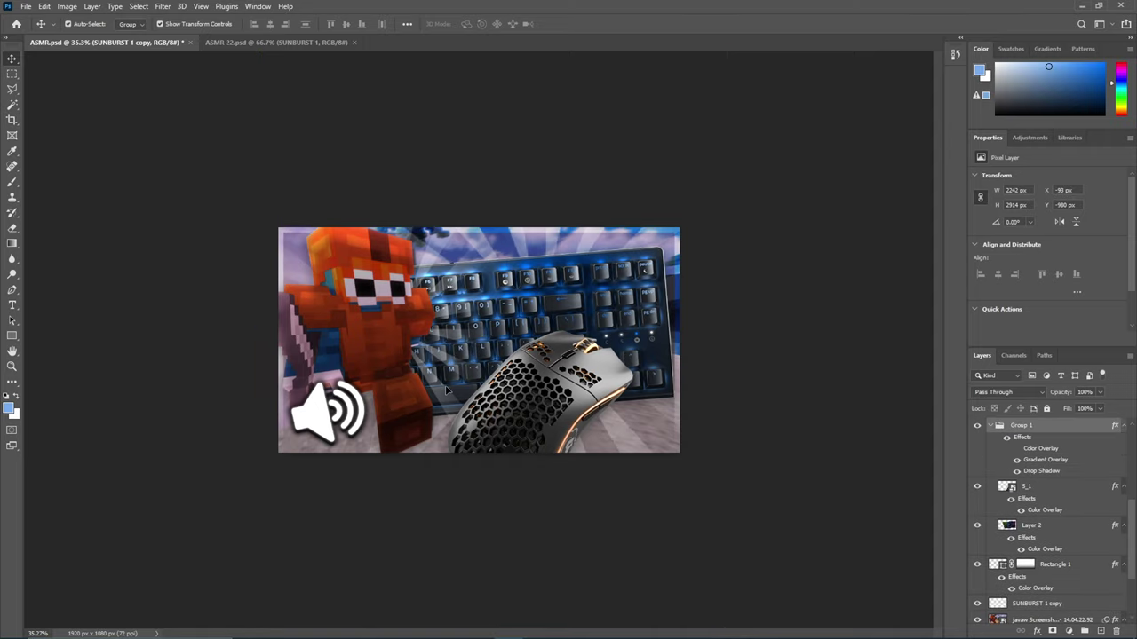
click(1074, 566)
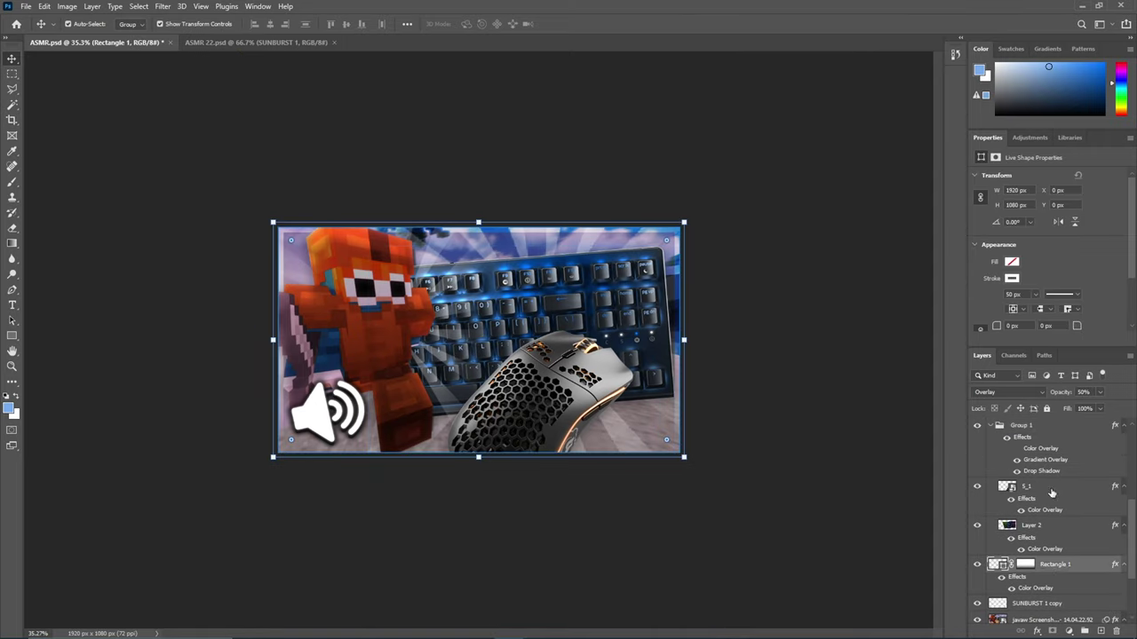
scroll(1052, 492, up, 4)
click(1056, 595)
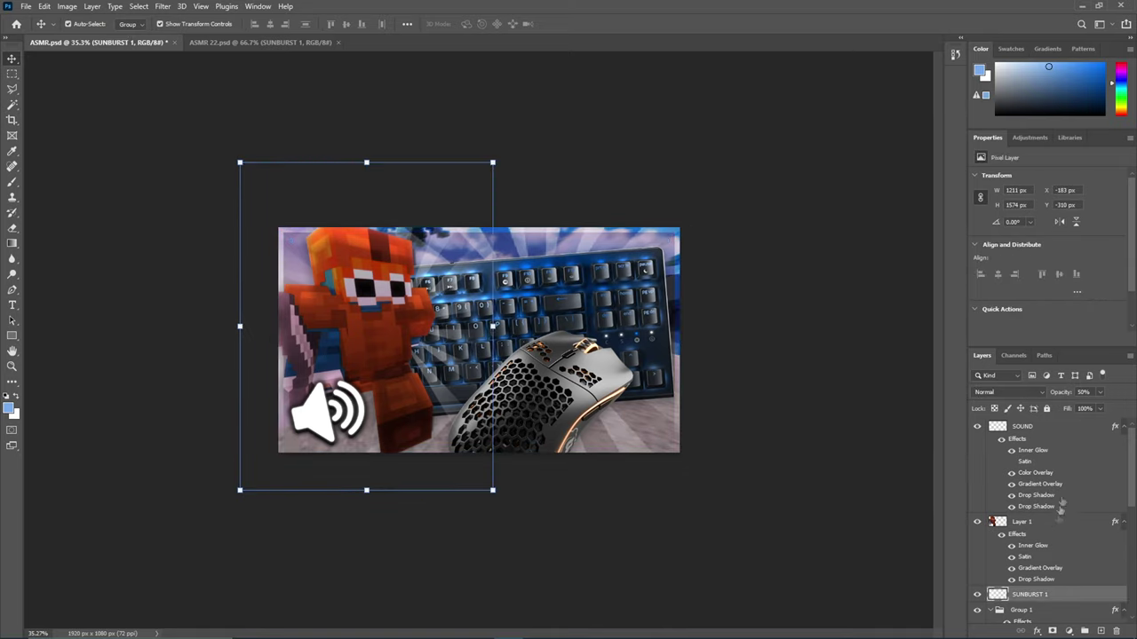
click(1099, 393)
drag(1087, 407, 1100, 410)
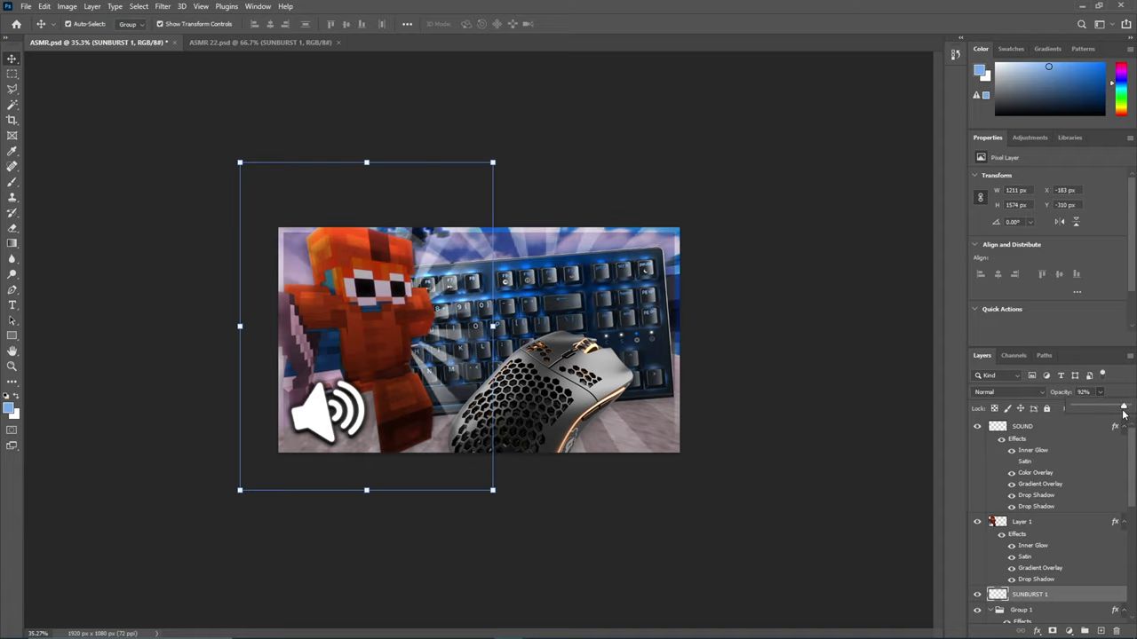
click(872, 397)
Save the updated ASMR.psd document
scroll(573, 330, down, 5)
scroll(573, 330, up, 5)
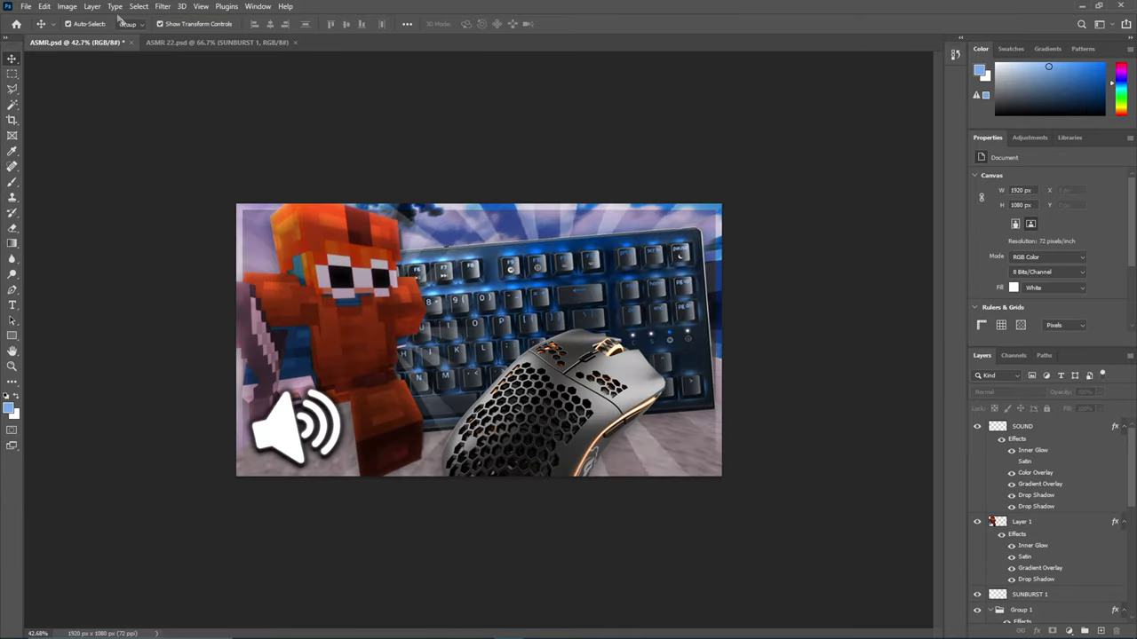
click(25, 6)
click(35, 137)
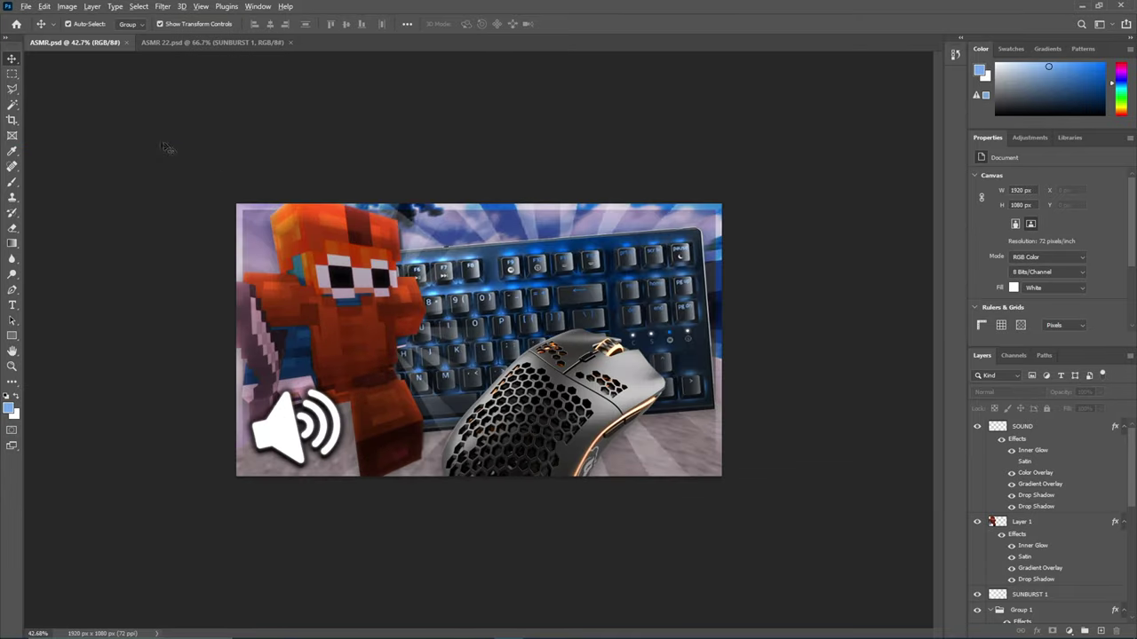
Increase the opacity of the Color Dodge gradient overlay on the character's Layer 1 to brighten the character
scroll(435, 293, down, 5)
scroll(435, 293, up, 5)
click(323, 311)
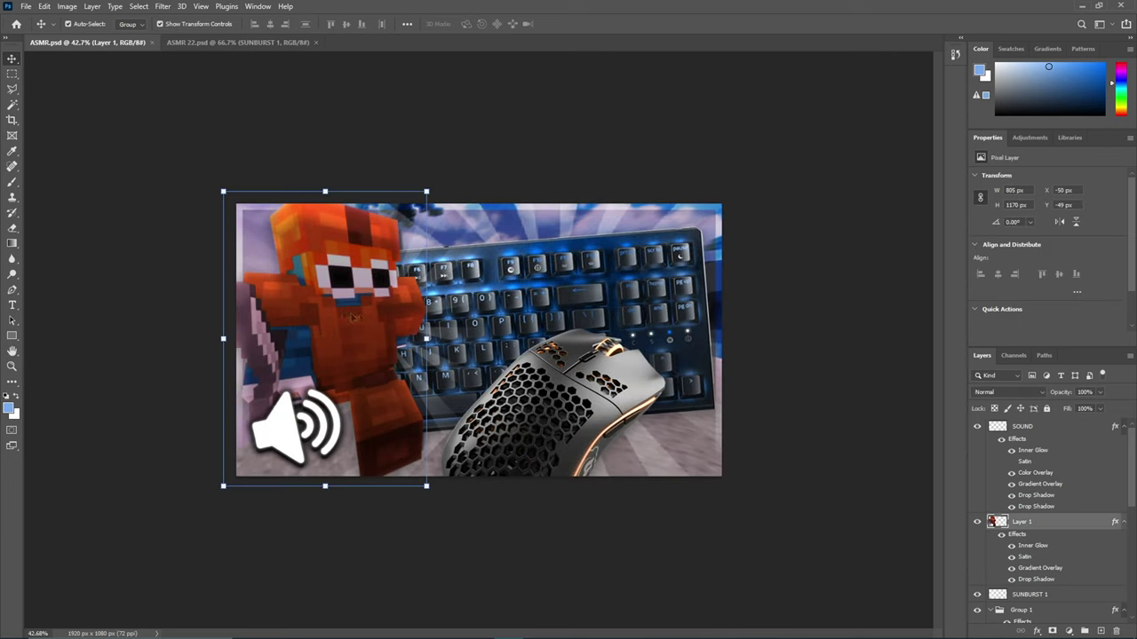
double_click(1060, 530)
click(715, 437)
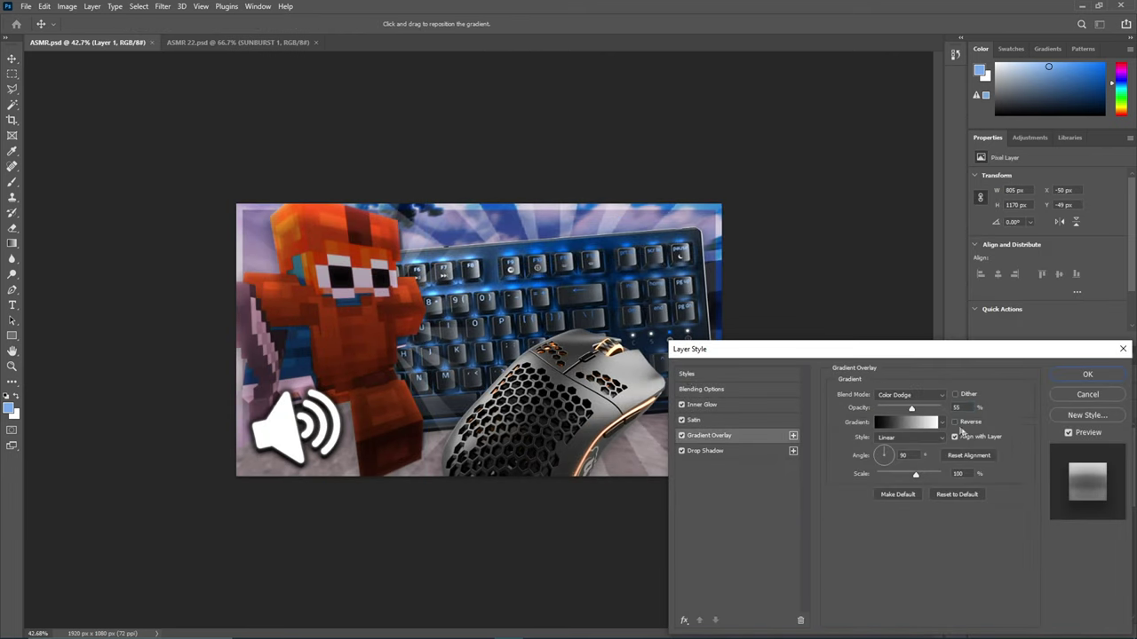
drag(912, 410, 926, 410)
click(1087, 374)
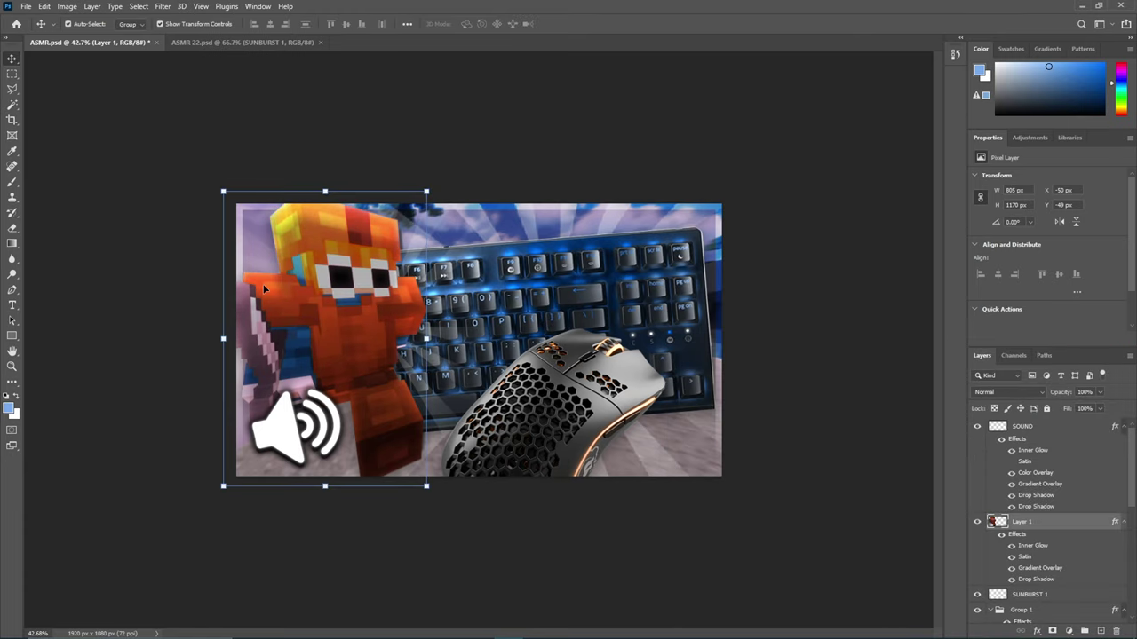
Add horizontal text reading ASMR over the upper part of the keyboard with nothing else selected
click(222, 136)
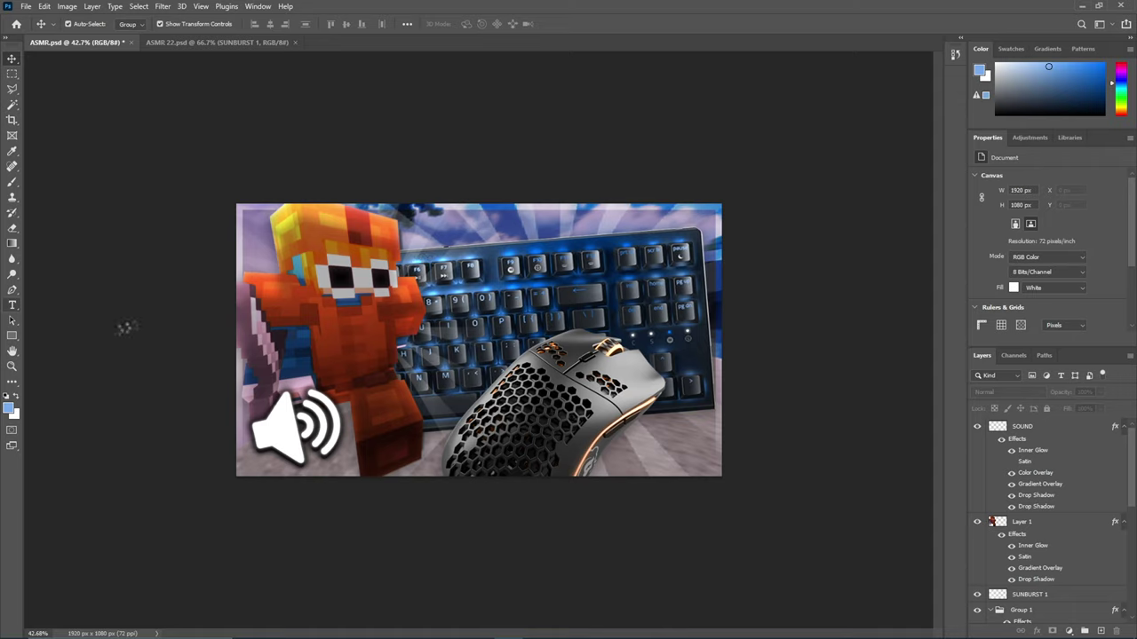
key(t)
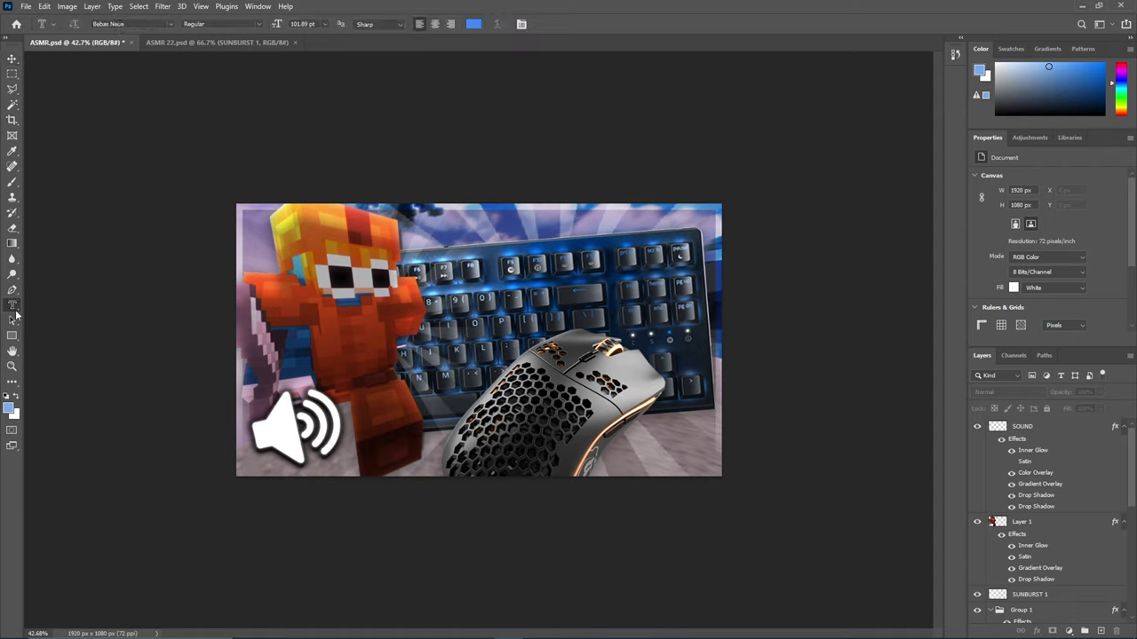
right_click(14, 307)
click(47, 306)
click(500, 267)
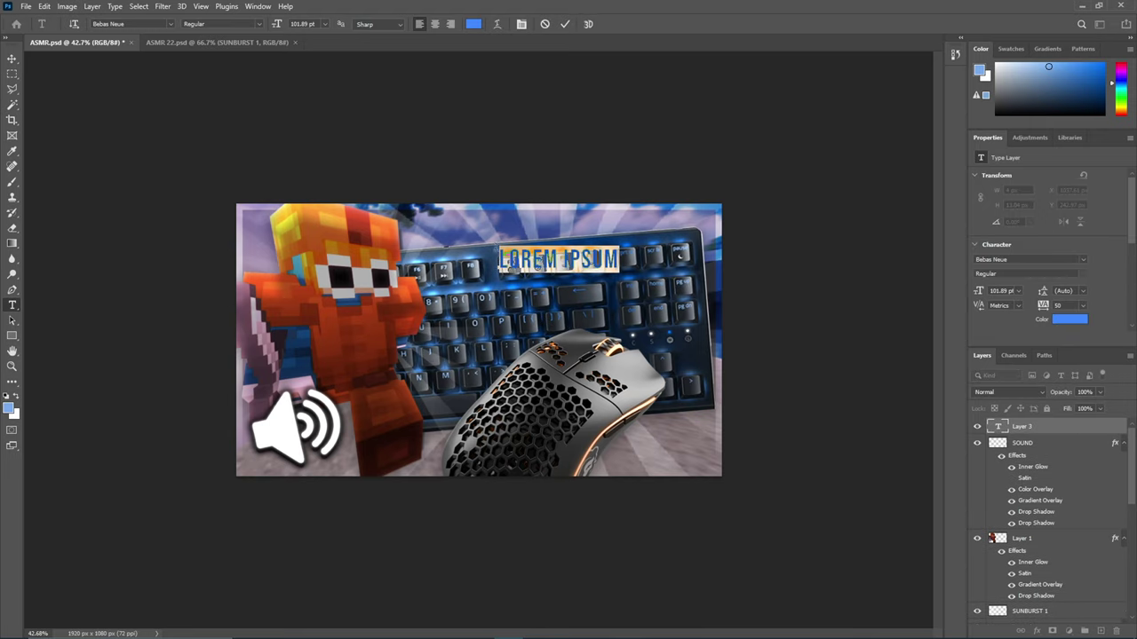
text(ASMR)
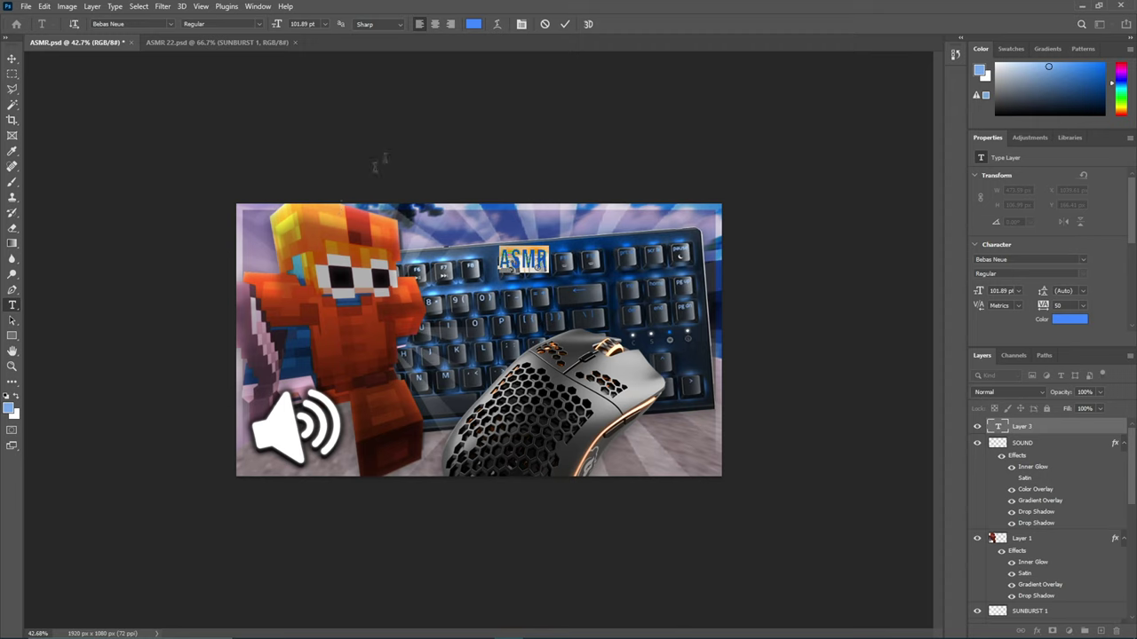
Set the ASMR text's colour to white and its font to Akira Expanded Super Bold
click(473, 24)
drag(735, 394, 720, 377)
click(959, 376)
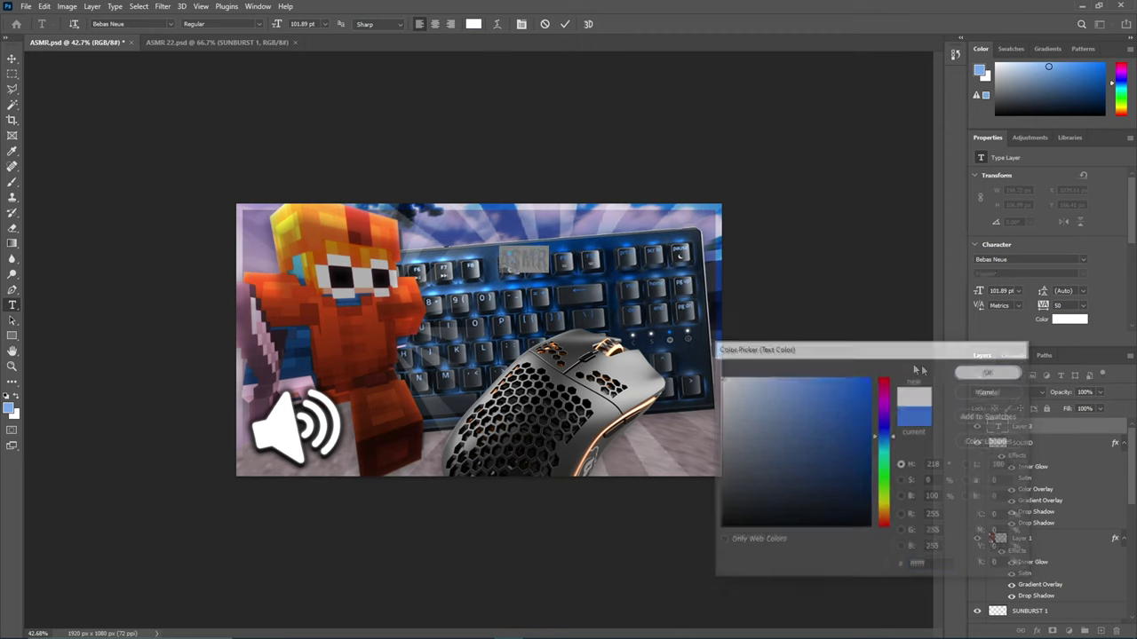
click(173, 25)
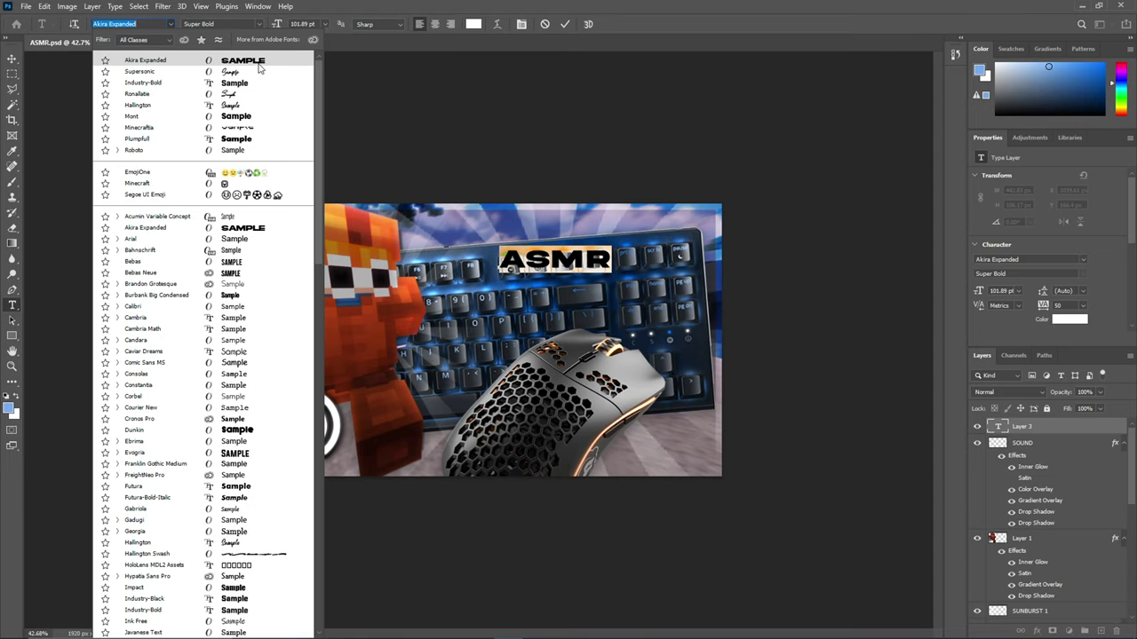
click(260, 67)
click(564, 24)
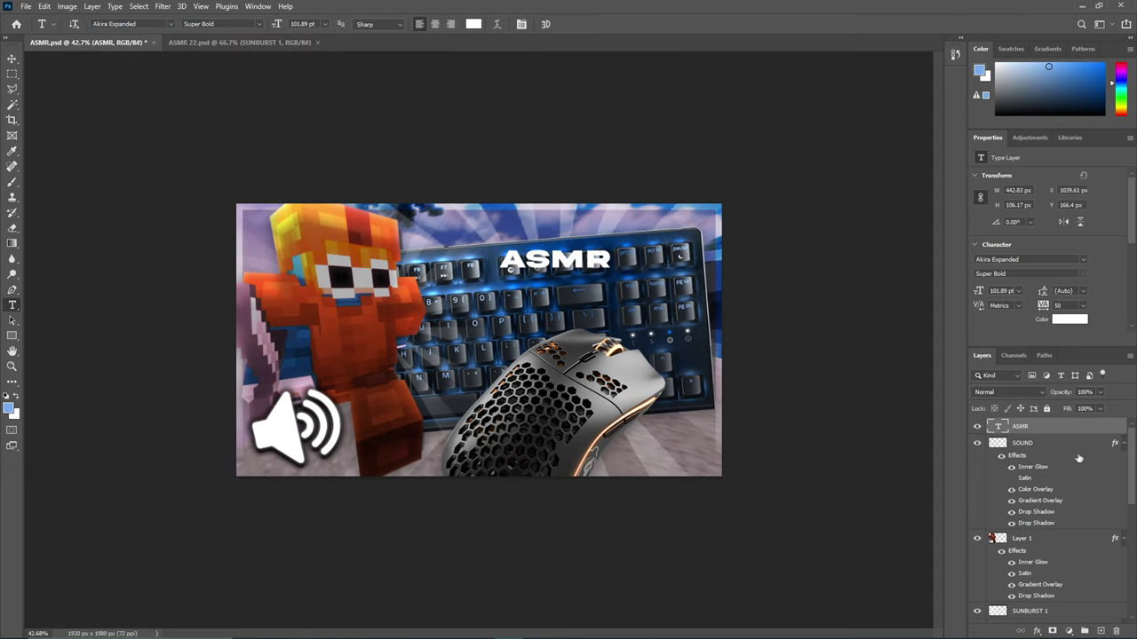
Try several saved layer styles on the ASMR text and apply the orange gradient one with a yellow stroke
double_click(1039, 430)
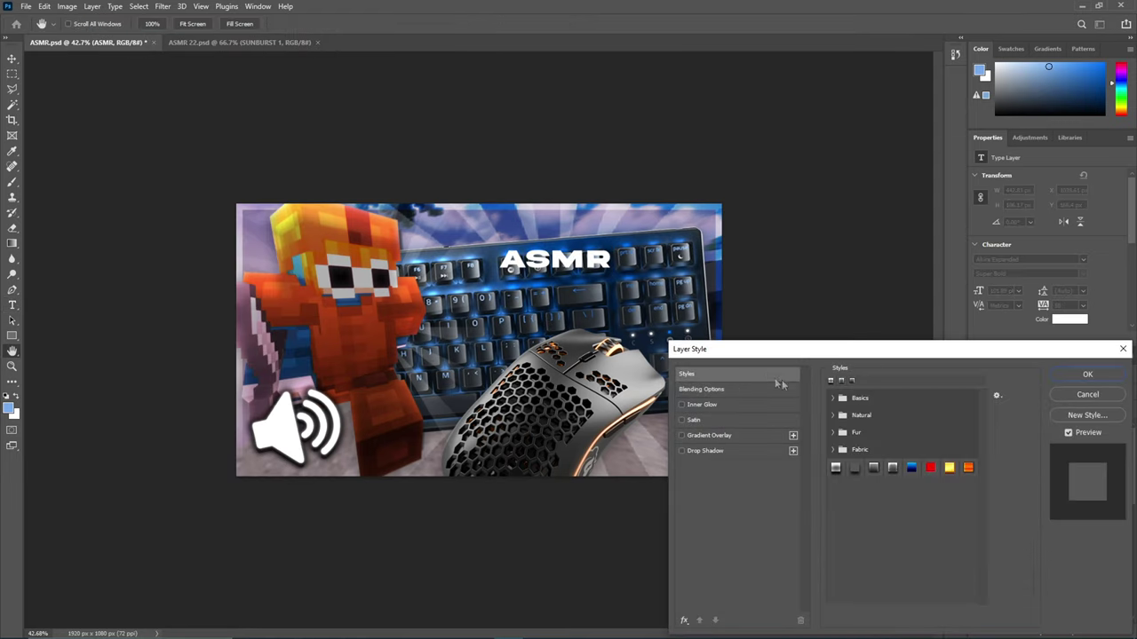
click(910, 468)
click(892, 467)
click(873, 468)
click(854, 468)
click(892, 468)
click(930, 468)
click(948, 468)
click(968, 468)
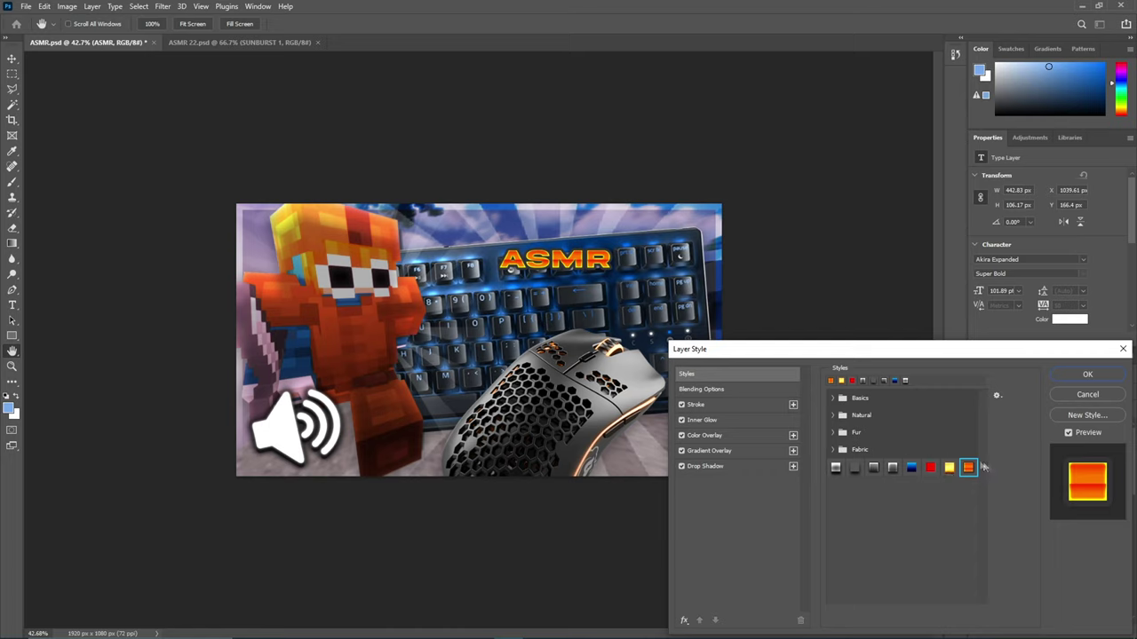
click(1087, 374)
Scale the ASMR text to about 250%, fit it over the keyboard's top edge and tilt it to about -3.85°
key(ctrl+t)
drag(616, 270, 781, 314)
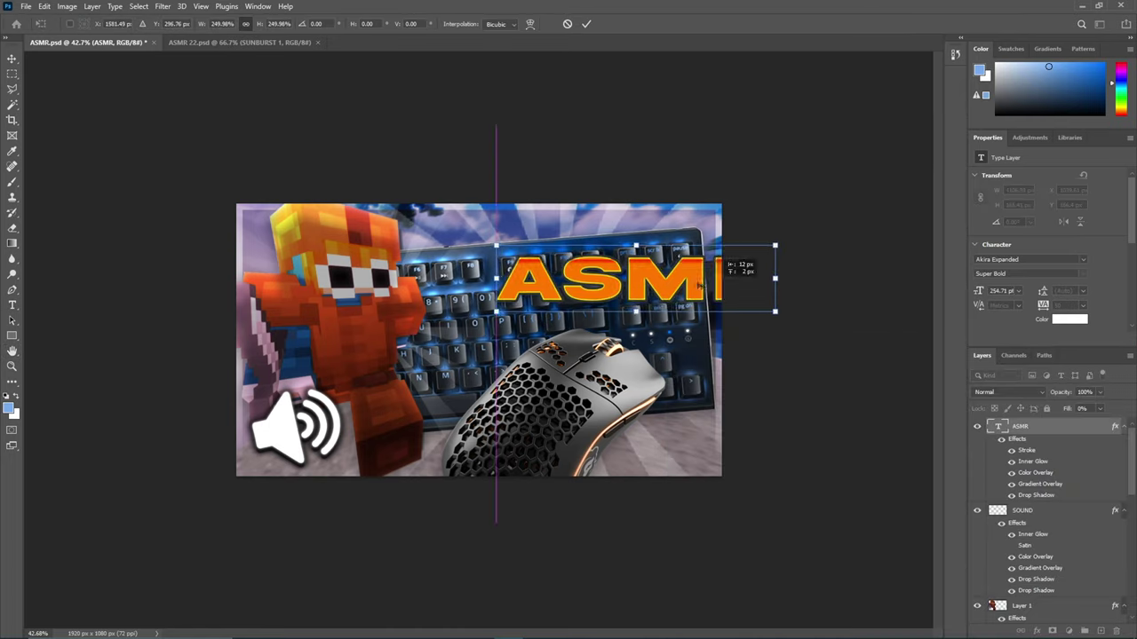
drag(718, 283, 649, 271)
drag(646, 218, 639, 209)
click(586, 24)
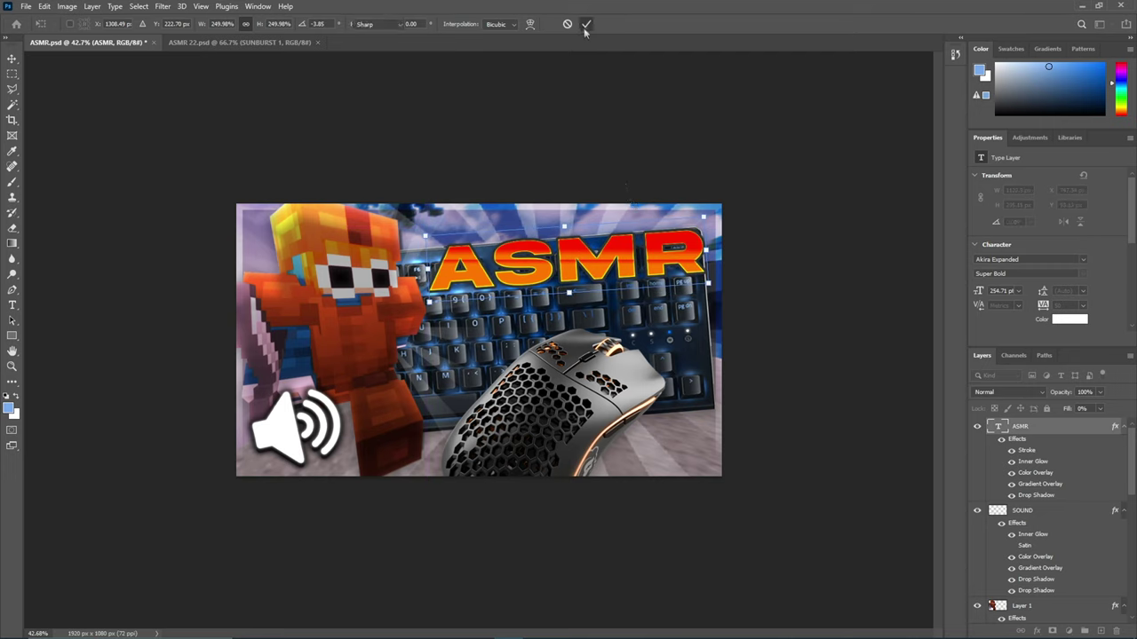
Warp the ASMR text with a horizontal Arc style at 15% bend
drag(646, 255, 706, 255)
key(ctrl+a)
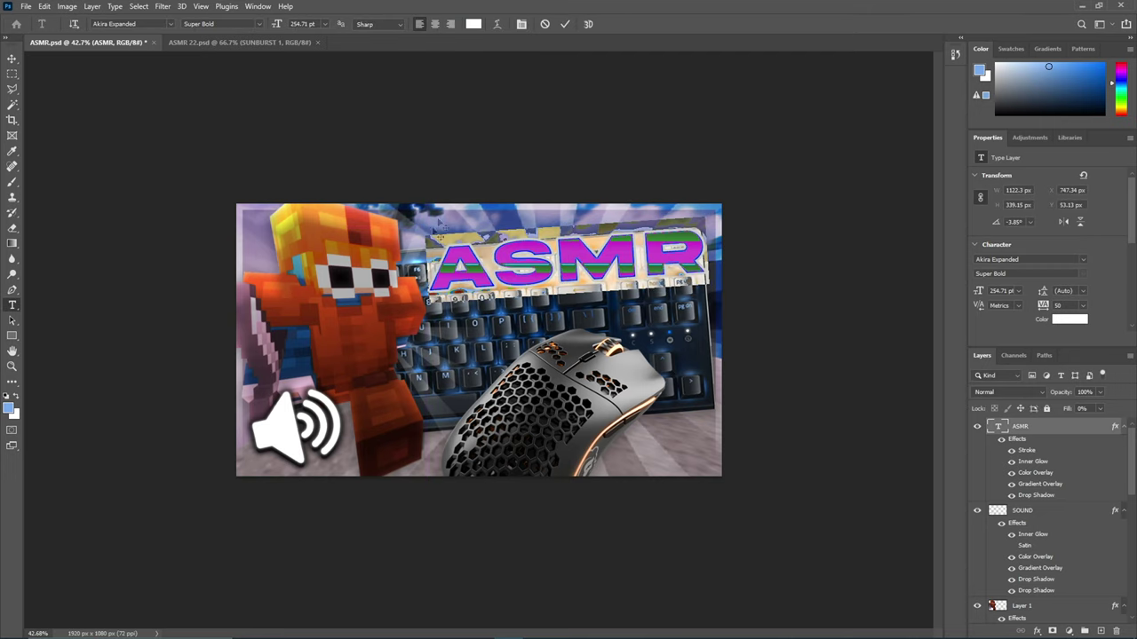
click(498, 24)
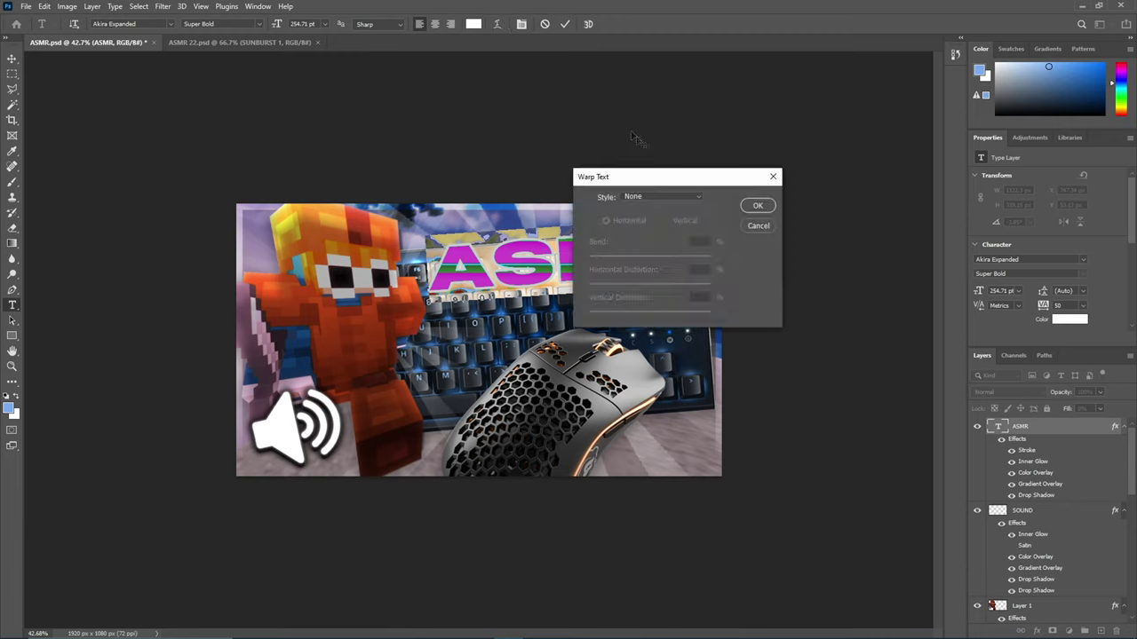
click(642, 197)
click(636, 225)
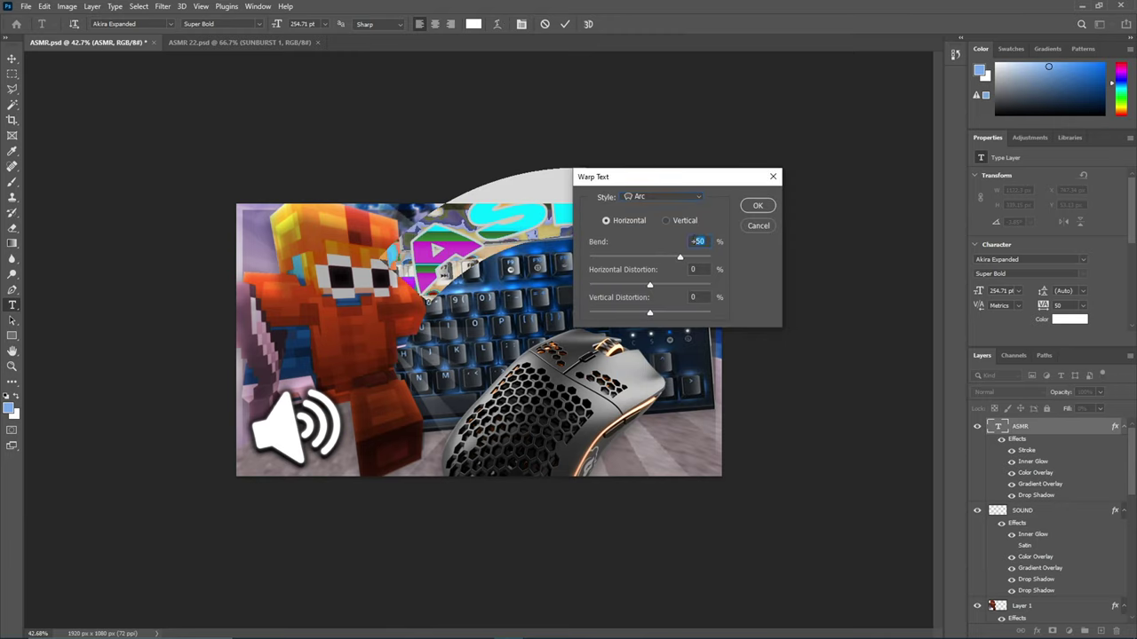
text(15)
click(749, 209)
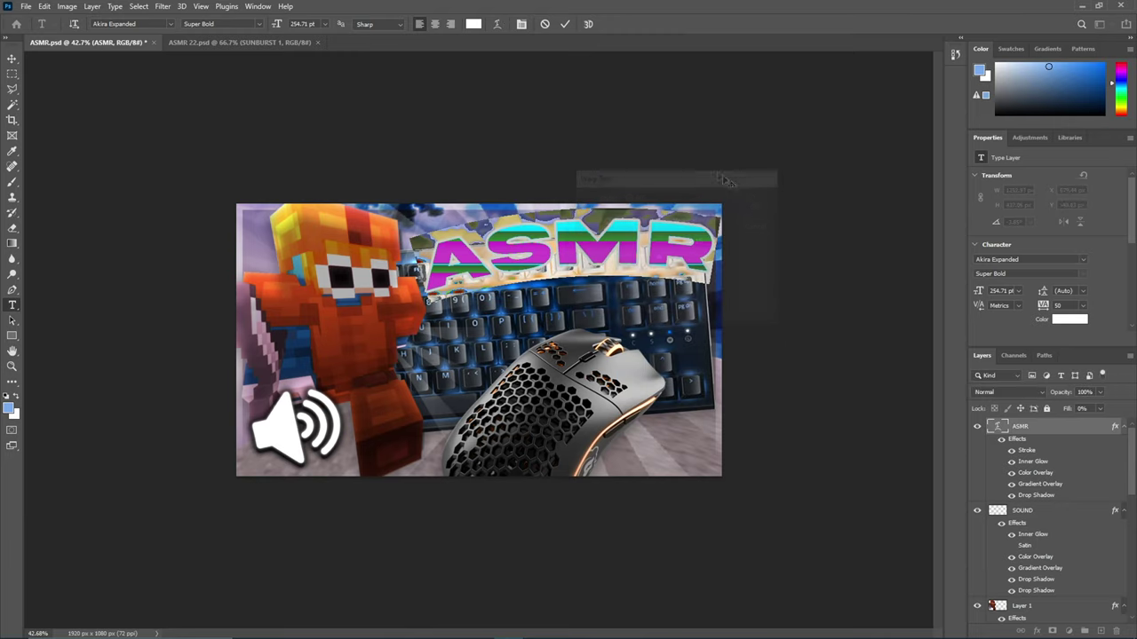
click(565, 24)
scroll(571, 76, down, 5)
scroll(573, 84, up, 8)
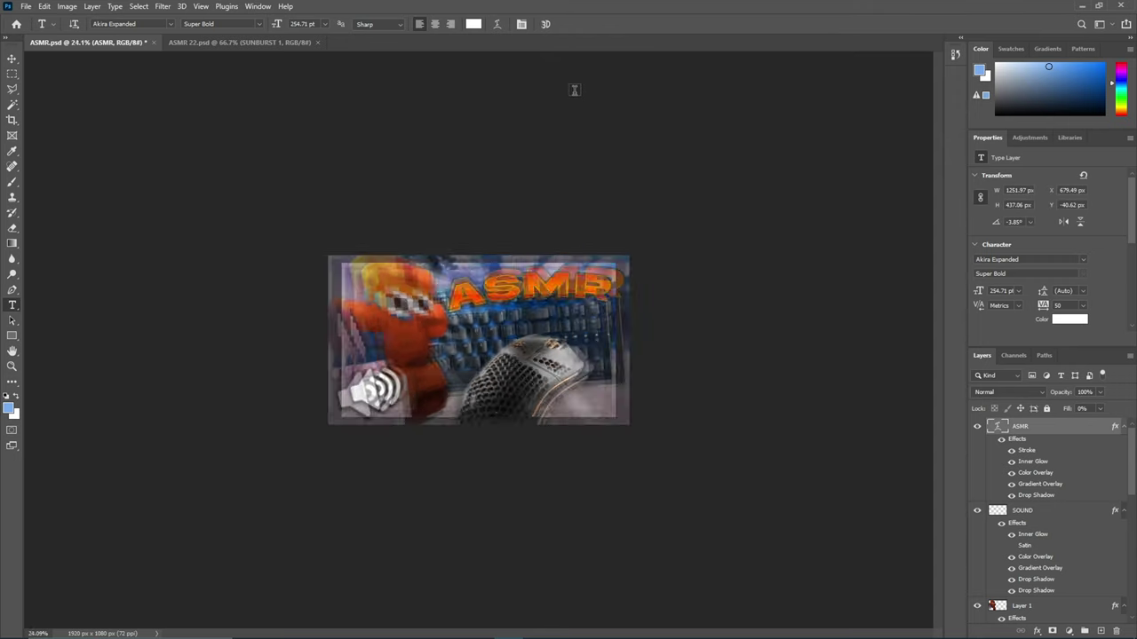
Shrink the arched ASMR text slightly to about 250 pt and shift it inside the canvas edge
key(ctrl+t)
drag(873, 193, 838, 192)
drag(365, 197, 338, 192)
click(587, 24)
Change the ASMR text's font to Mont Heavy DEMO and enlarge it to about 328 pt
drag(818, 204, 132, 121)
click(170, 25)
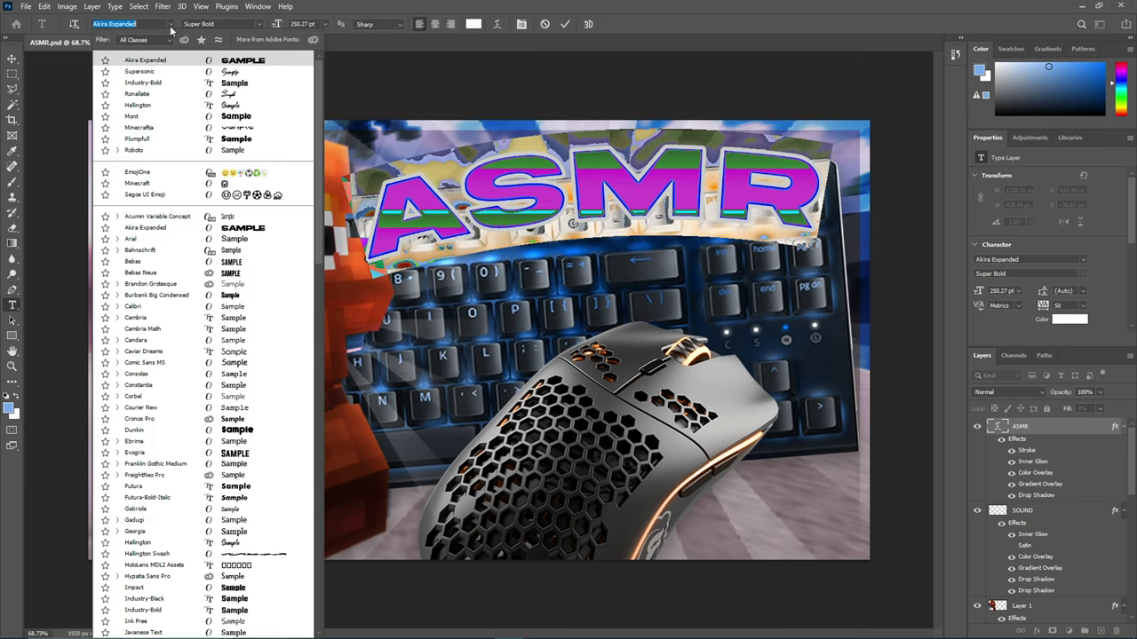
click(242, 116)
click(565, 24)
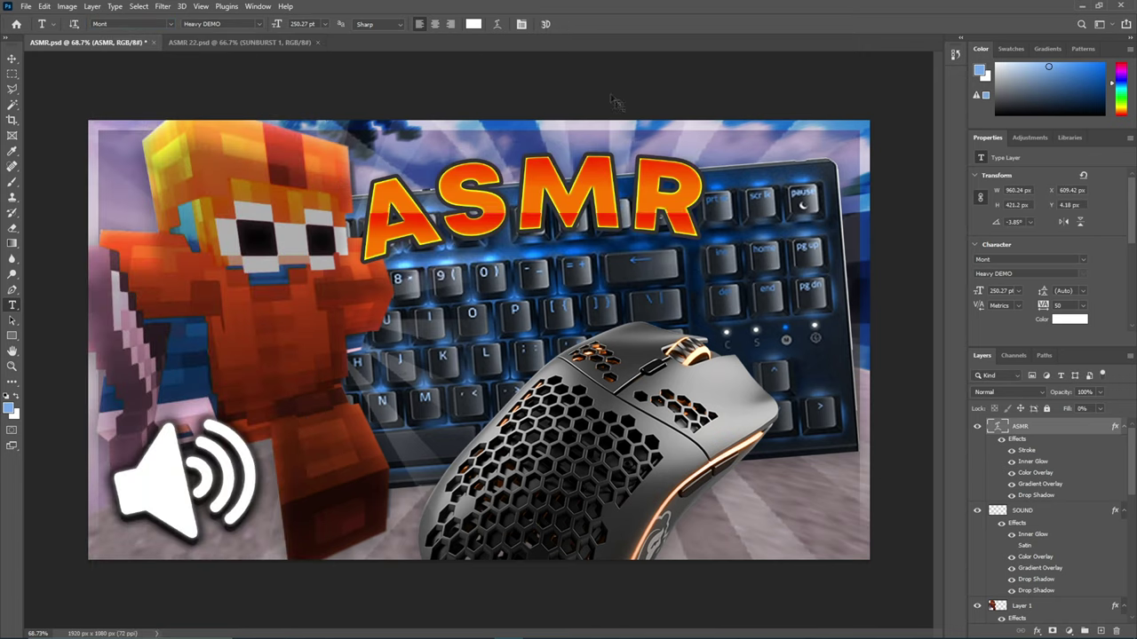
key(ctrl+t)
drag(797, 191, 867, 176)
click(586, 25)
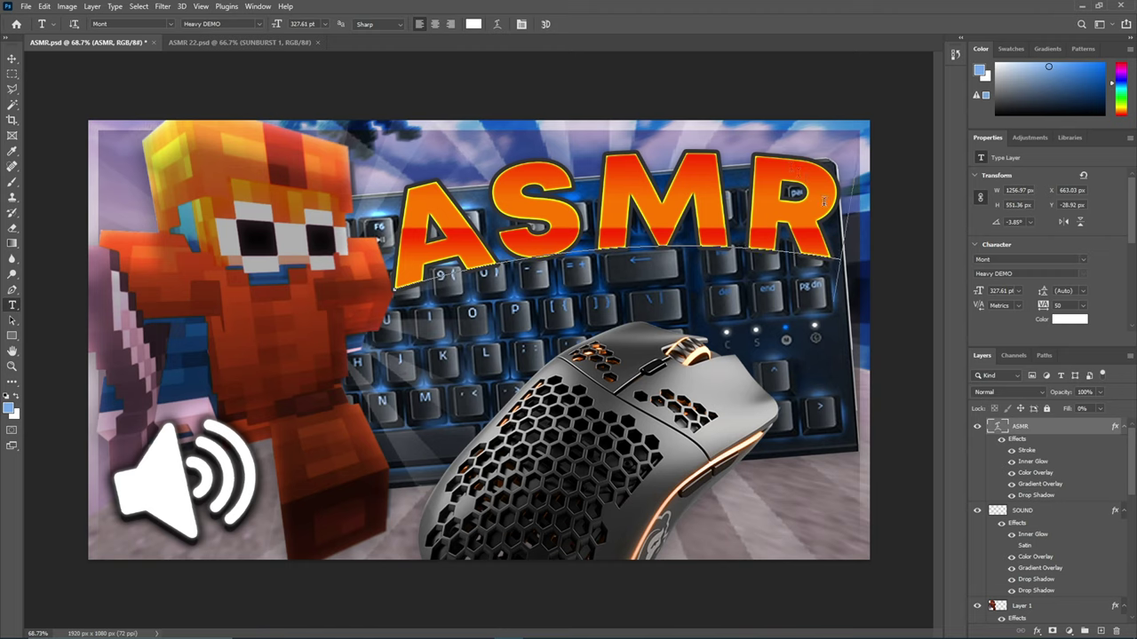
Slightly reduce the Arc warp's bend on the ASMR text
click(496, 26)
click(684, 199)
click(718, 204)
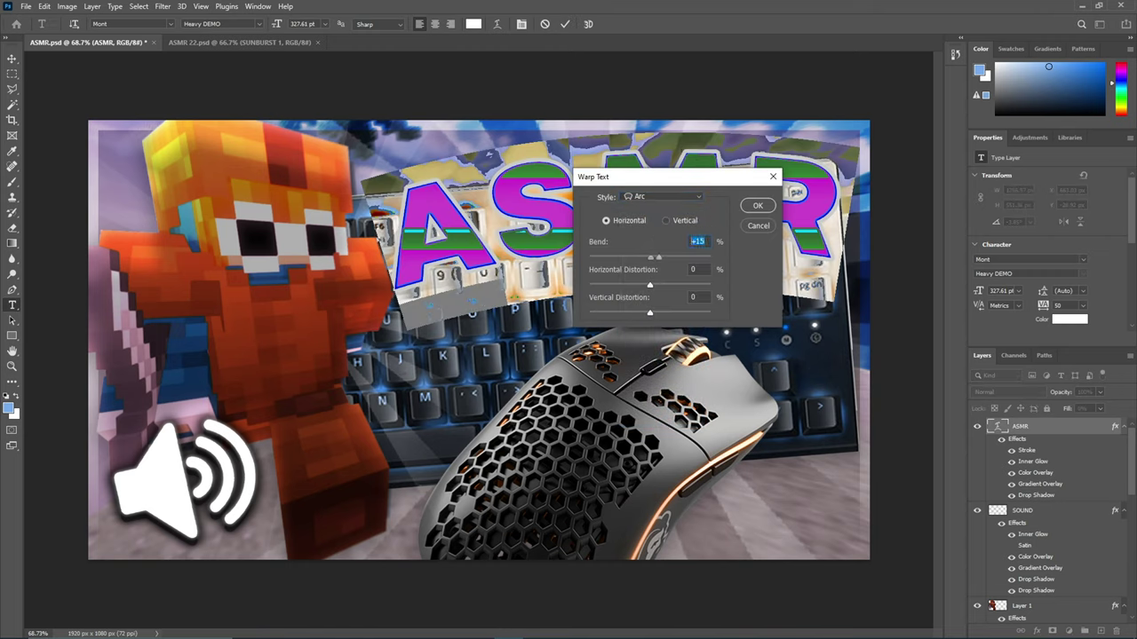
drag(659, 257, 656, 257)
click(762, 203)
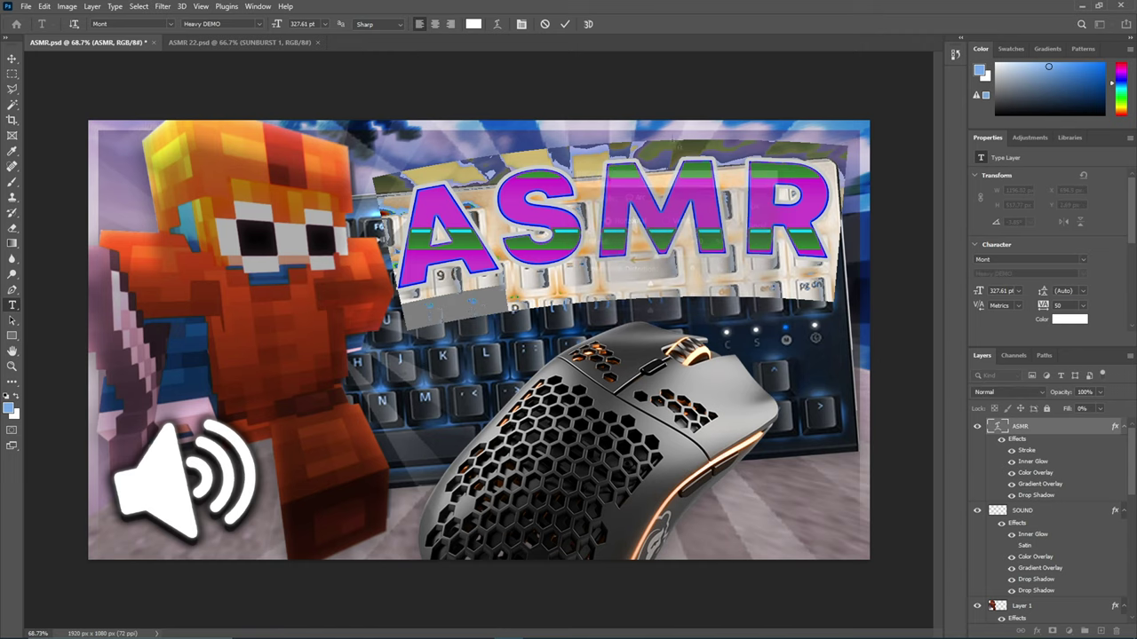
click(565, 23)
Nudge the ASMR text upward and enlarge it to about 105%, extending it toward the character
click(13, 58)
key(Up)
key(Up)
key(Up)
key(Up)
key(Up)
key(Up)
key(Up)
key(Up)
key(Up)
key(Up)
key(Up)
key(Up)
key(Up)
key(Up)
key(Up)
key(Up)
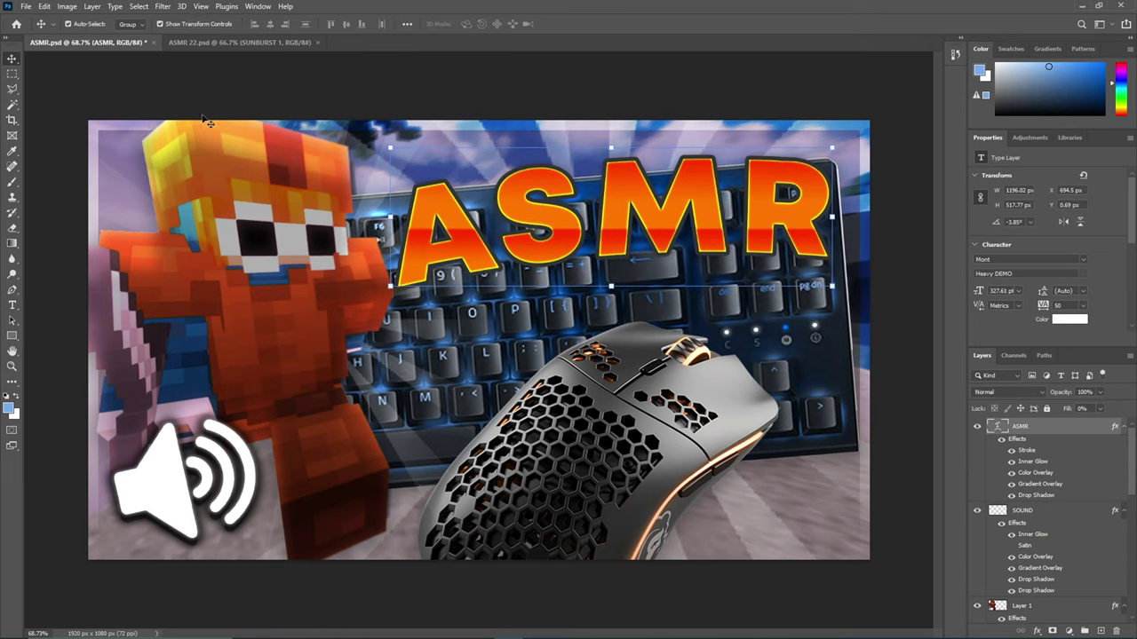
key(Up)
key(Up)
key(Up)
key(Up)
key(Up)
key(Up)
key(Up)
key(Up)
key(Up)
key(Up)
key(Up)
key(Up)
key(Up)
key(Up)
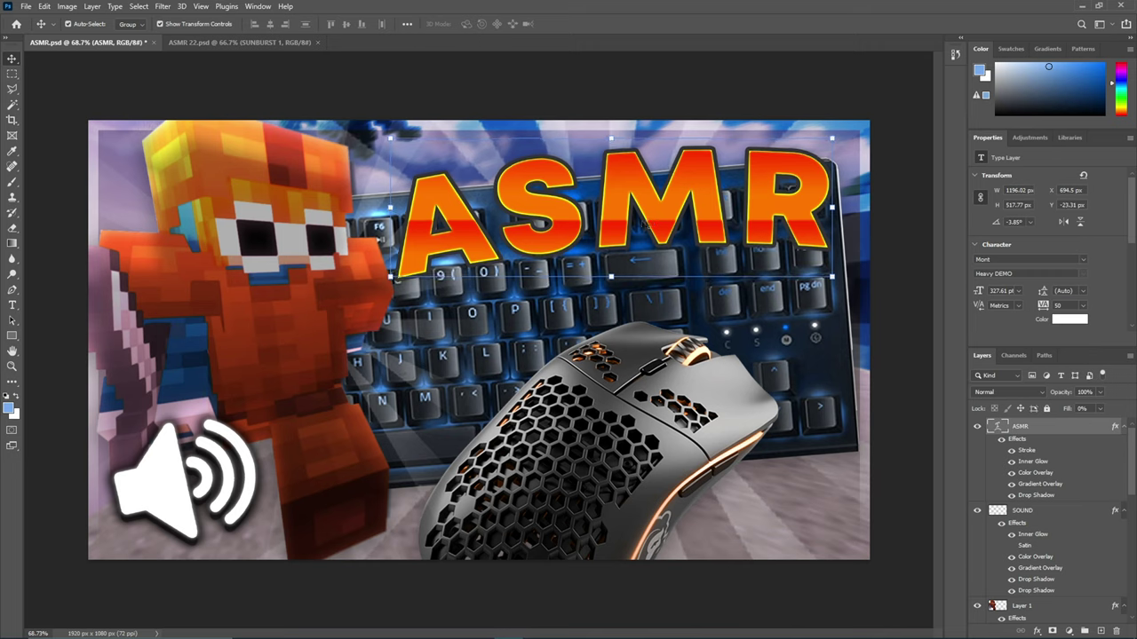
drag(393, 208, 338, 216)
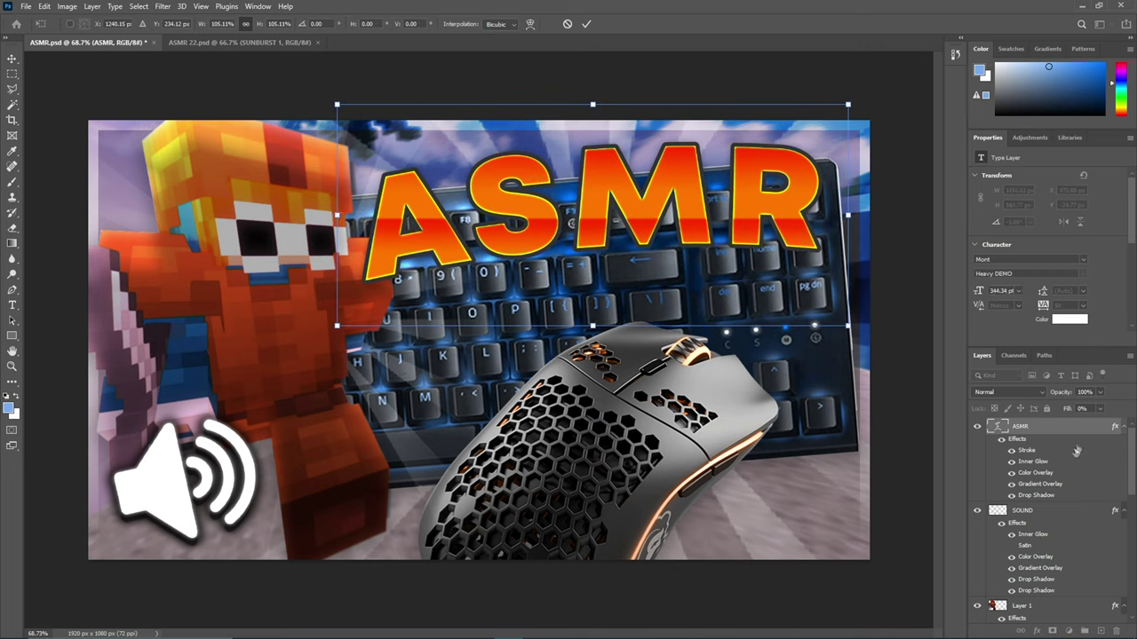
Strengthen the ASMR text's drop shadow to 73% opacity and 95 px size
double_click(1077, 429)
click(744, 466)
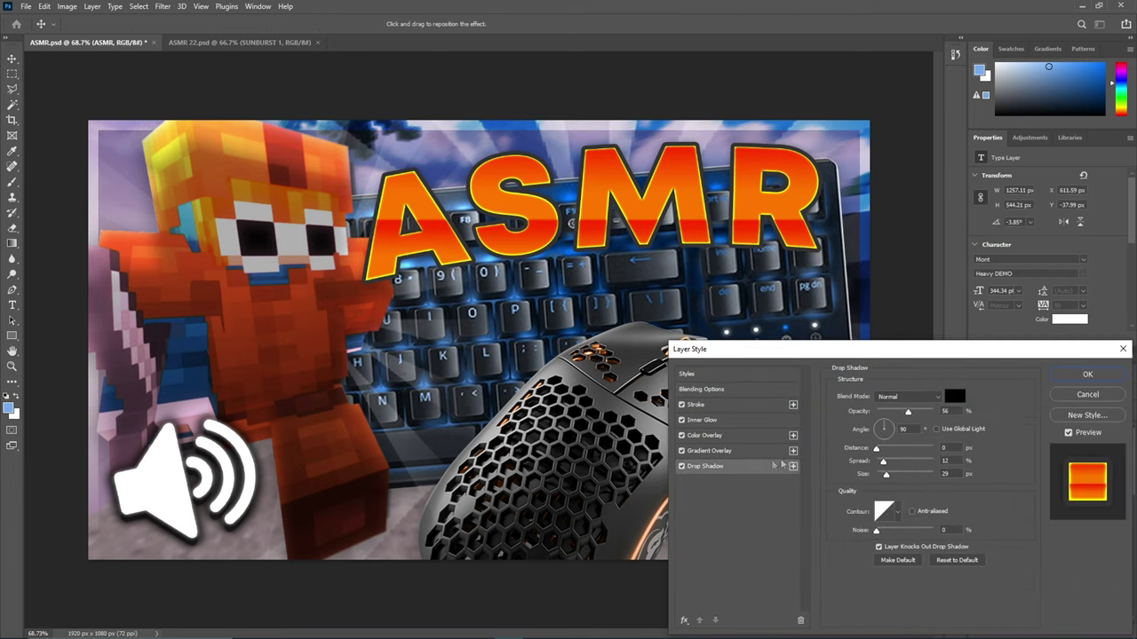
drag(883, 475, 899, 474)
drag(918, 414, 918, 414)
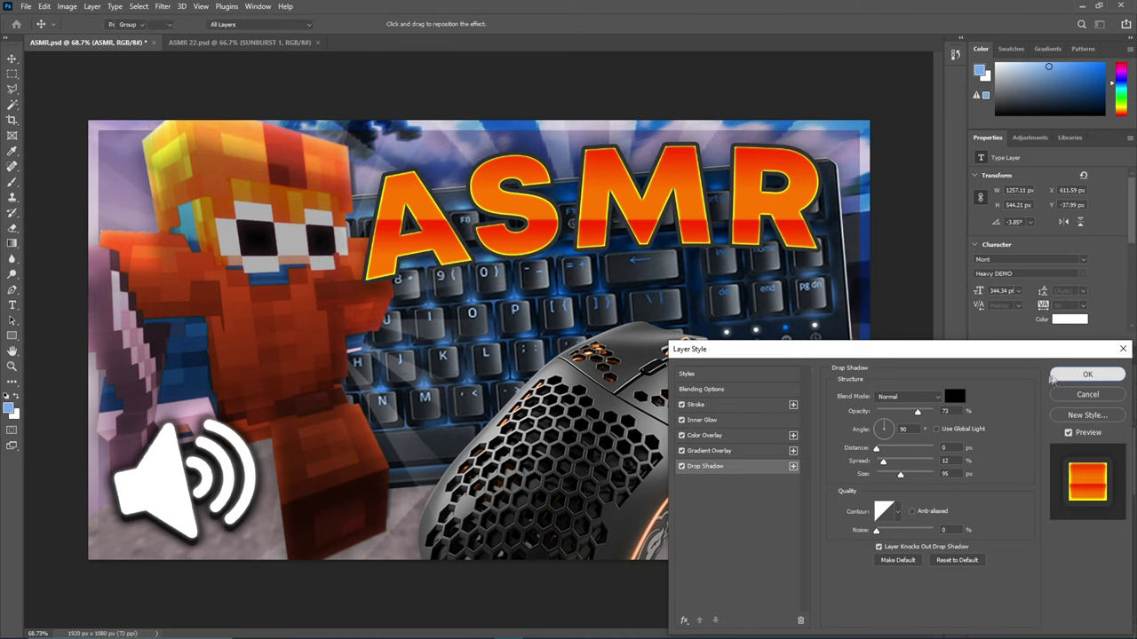
click(1050, 376)
scroll(678, 367, down, 5)
scroll(632, 350, up, 5)
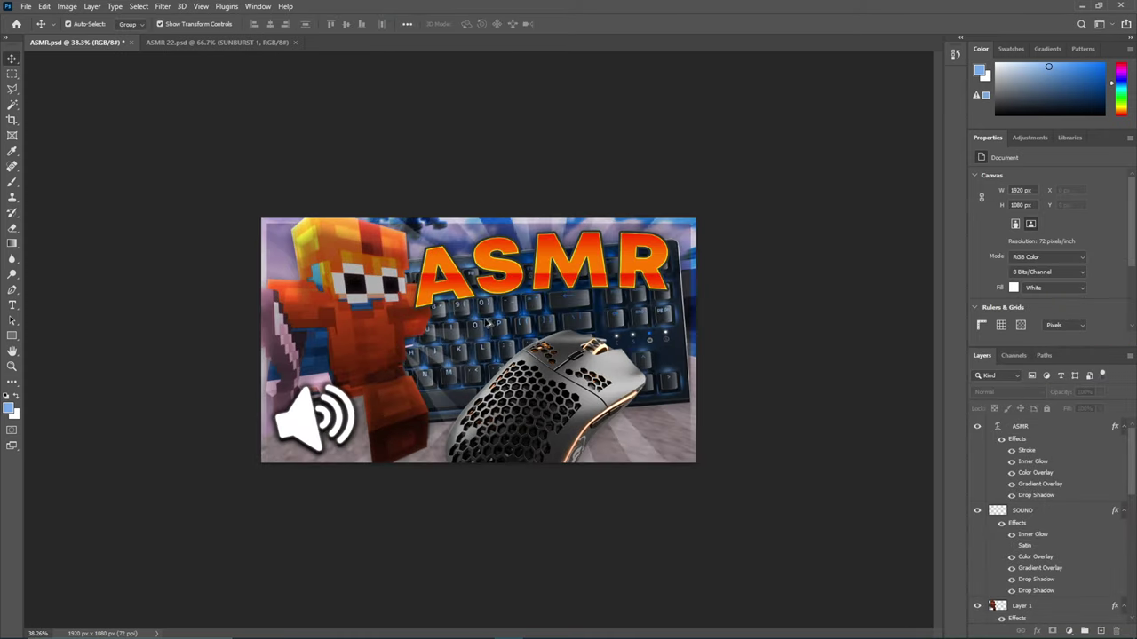
Rotate the ASMR text clockwise by about 3.7°, scale it to about 96% and shift it away from the character
click(462, 291)
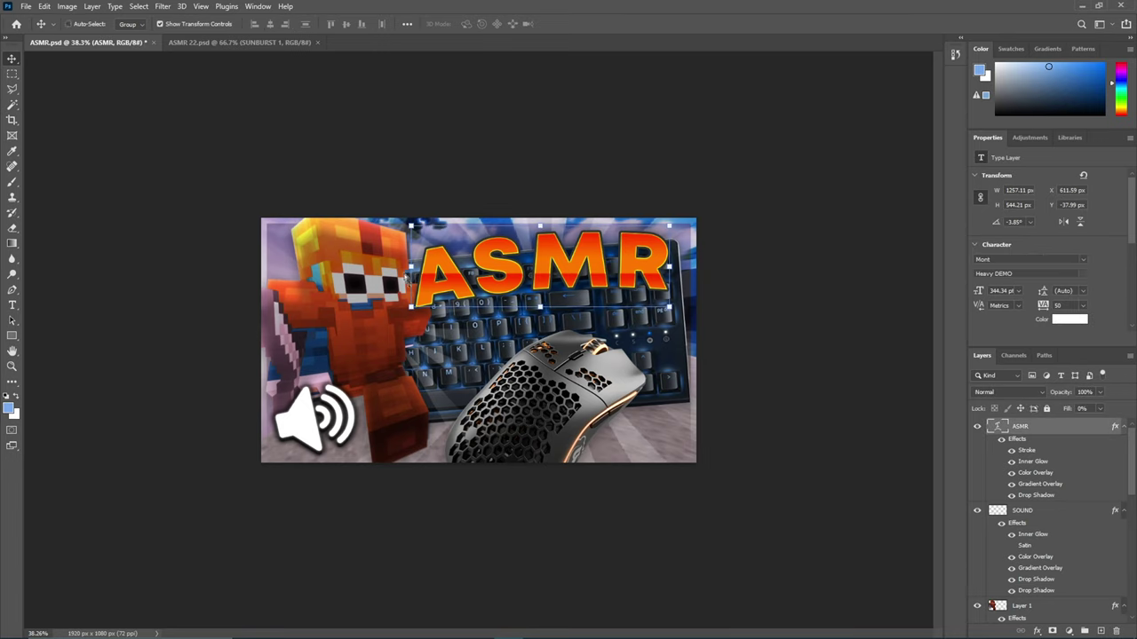
key(ctrl+t)
mouse_move(493, 182)
mouse_down()
mouse_move(502, 168)
mouse_move(508, 178)
mouse_up()
drag(522, 231, 537, 227)
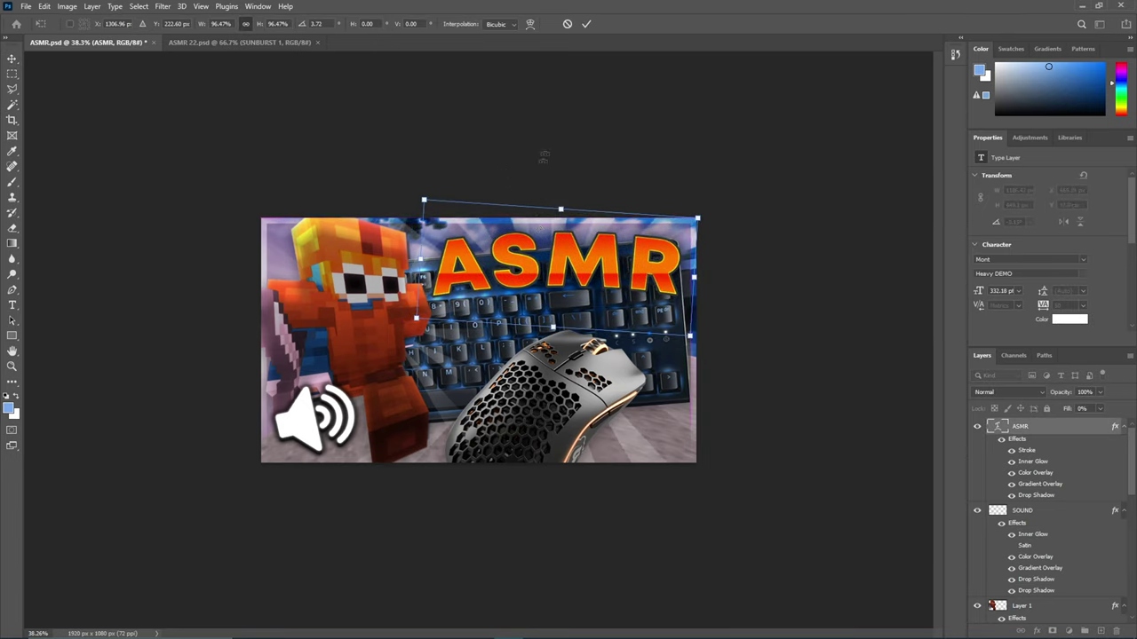
click(587, 24)
scroll(528, 166, down, 3)
scroll(522, 184, up, 2)
scroll(522, 180, up, 2)
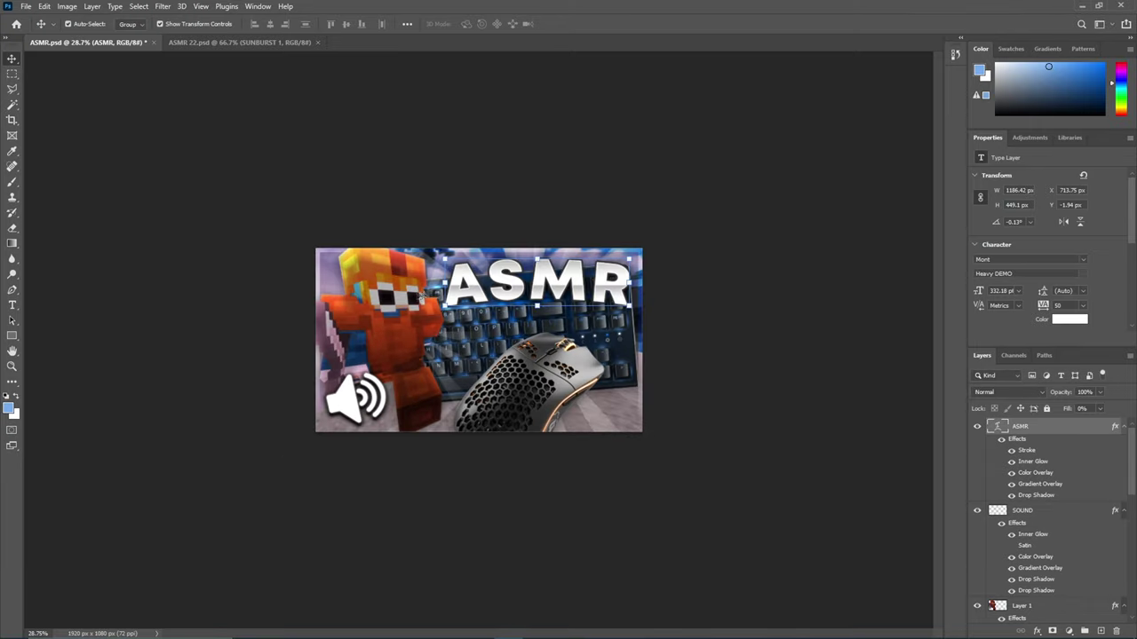
Place the Sleeping_Emoji_grande image in the canvas's lower-right corner, shrunk to about 375 × 426 px and tilted about -25°
click(637, 203)
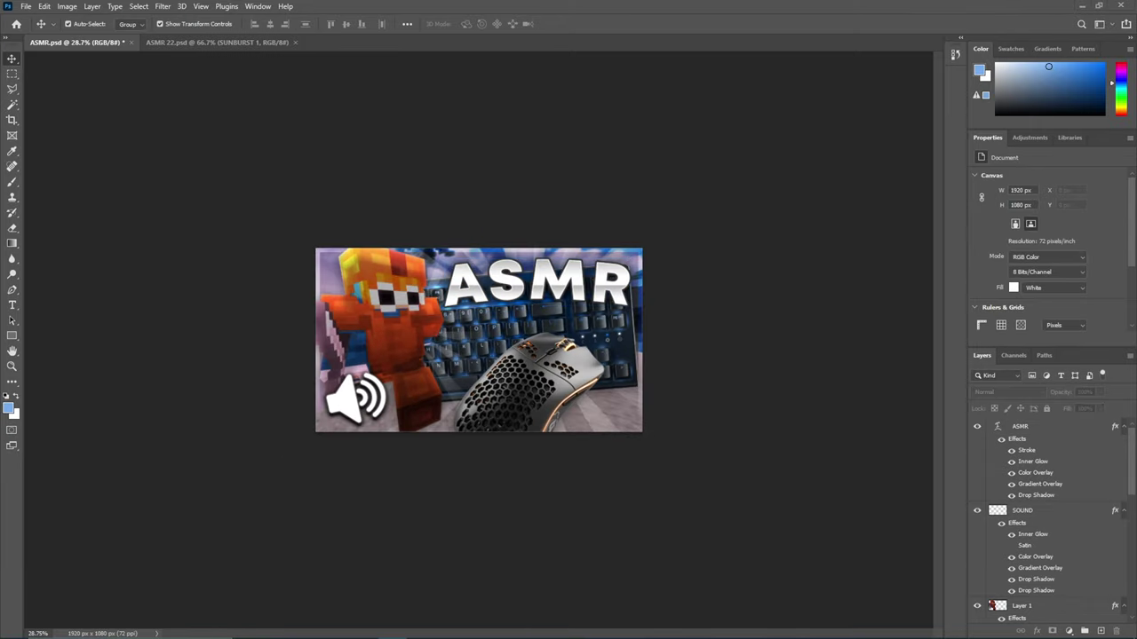
mouse_move(0, 153)
mouse_down()
mouse_move(267, 148)
mouse_move(458, 2)
mouse_up()
drag(357, 213, 504, 291)
drag(504, 290, 597, 346)
drag(644, 407, 602, 380)
click(567, 23)
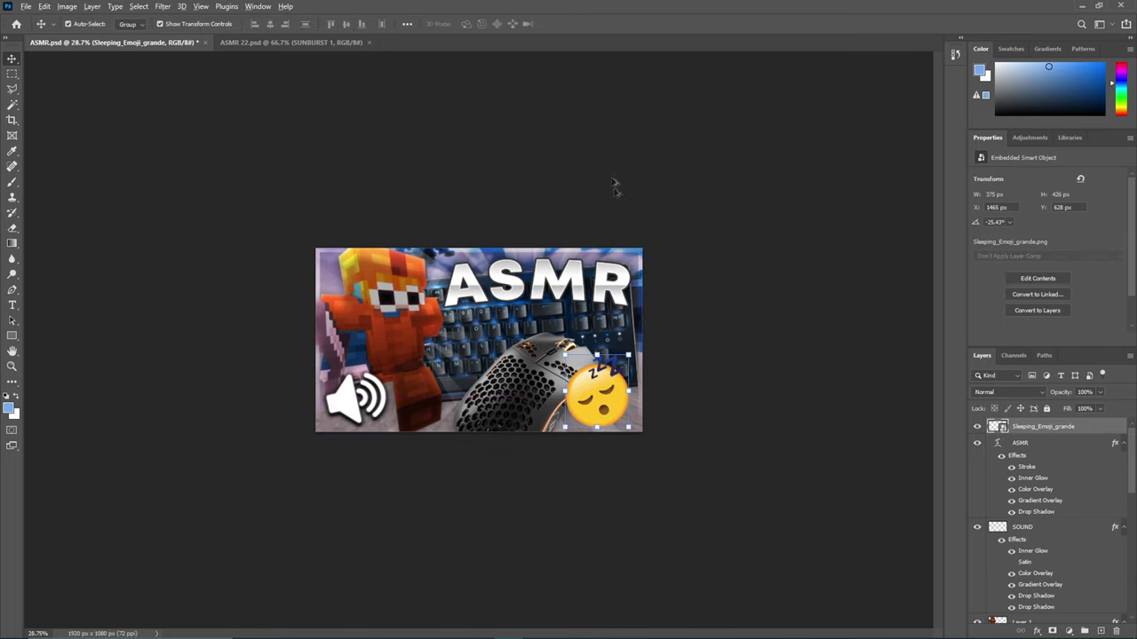
Add a drop shadow and a gradient overlay effect to the sleeping emoji layer
scroll(614, 183, up, 3)
double_click(1110, 433)
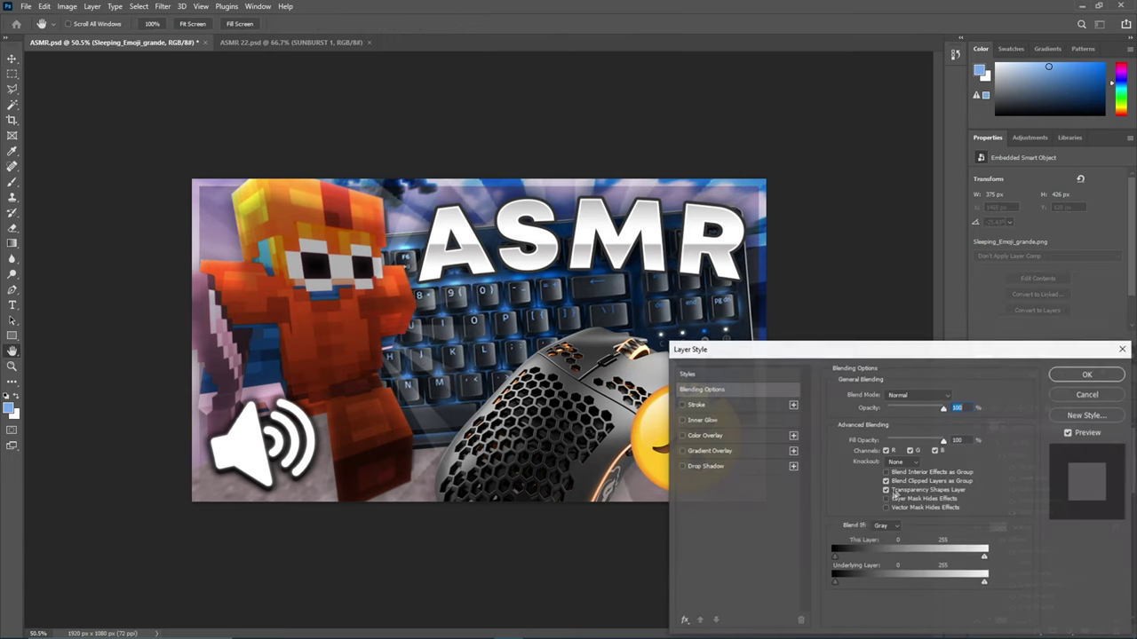
click(709, 466)
click(708, 452)
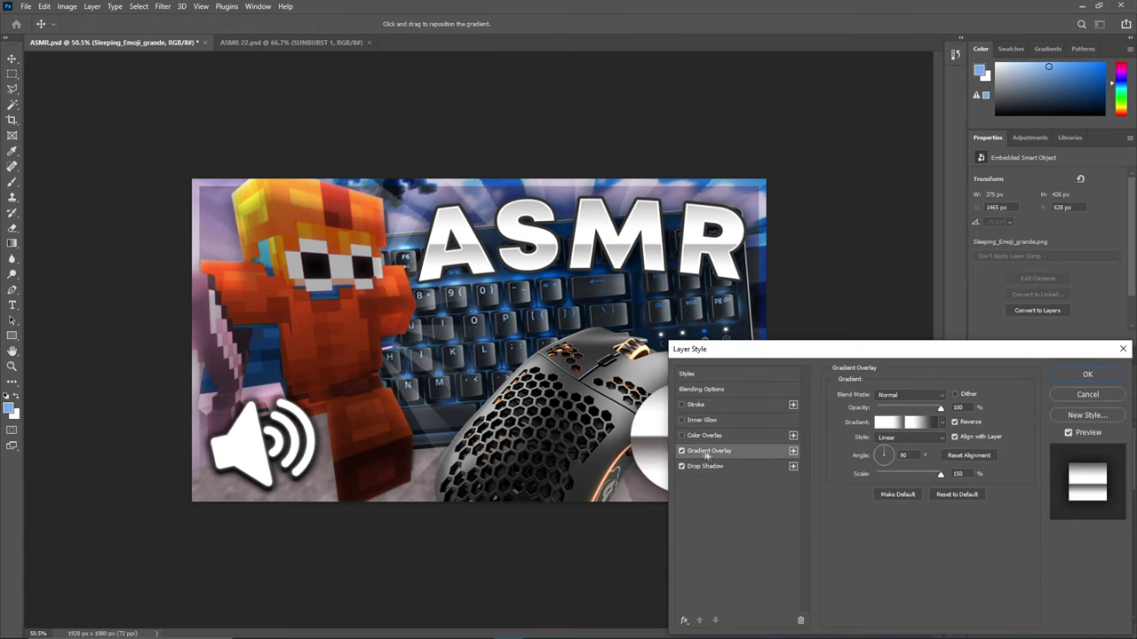
click(681, 451)
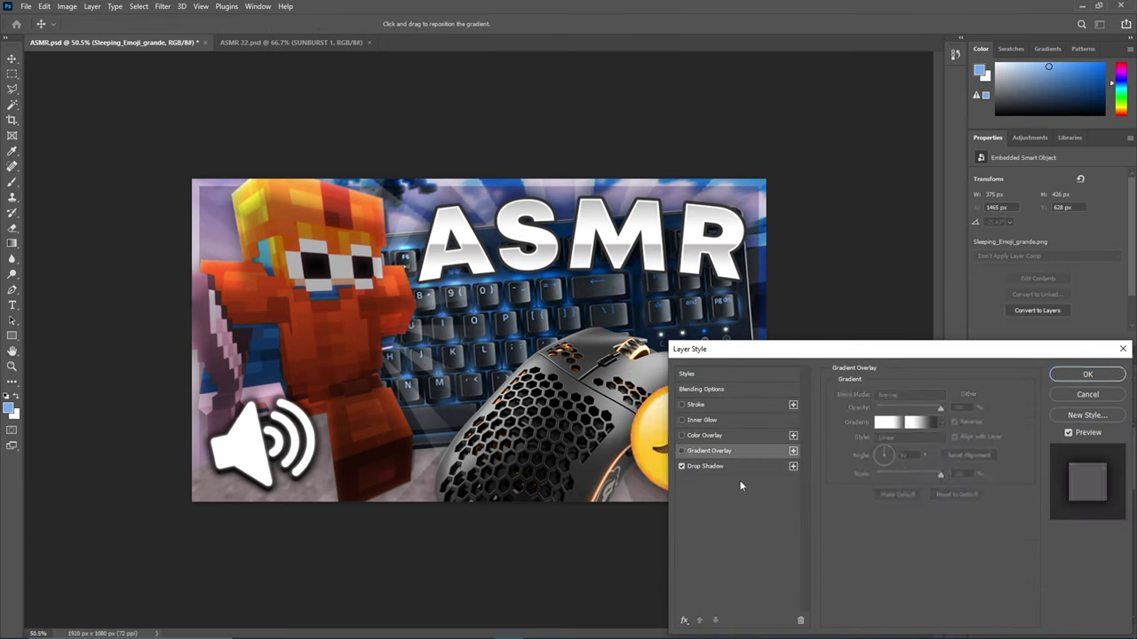
click(793, 451)
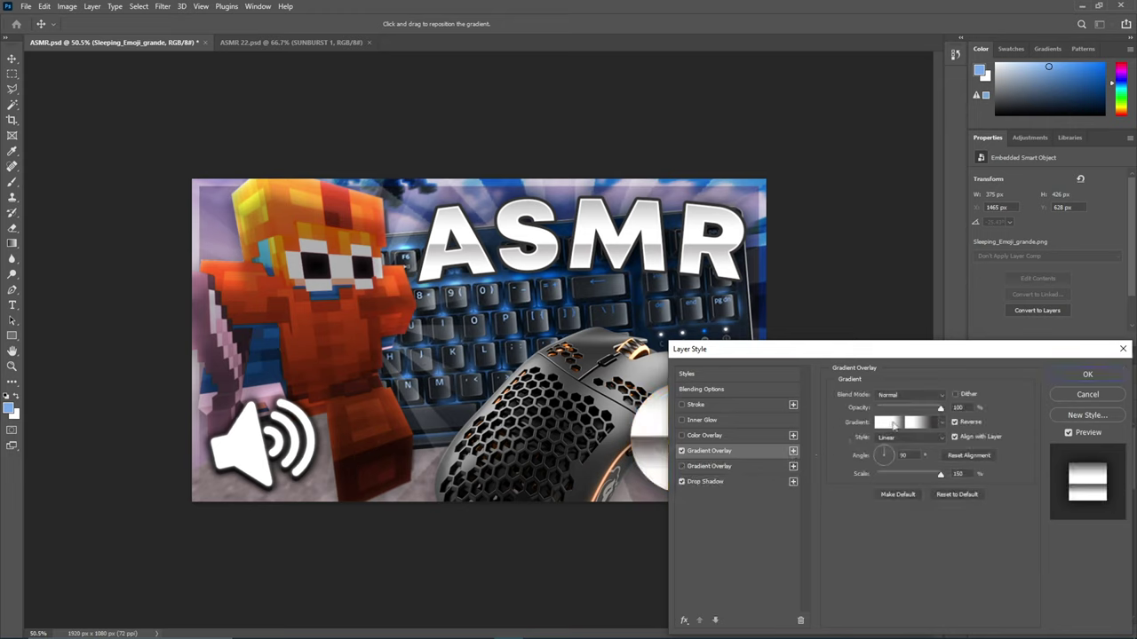
Delete the extra colour stops from the emoji's overlay gradient and move the remaining two to its opposite ends, 0% and 100%
click(895, 423)
click(891, 519)
click(996, 573)
drag(921, 520, 928, 522)
double_click(924, 520)
key(BackSpace)
click(996, 396)
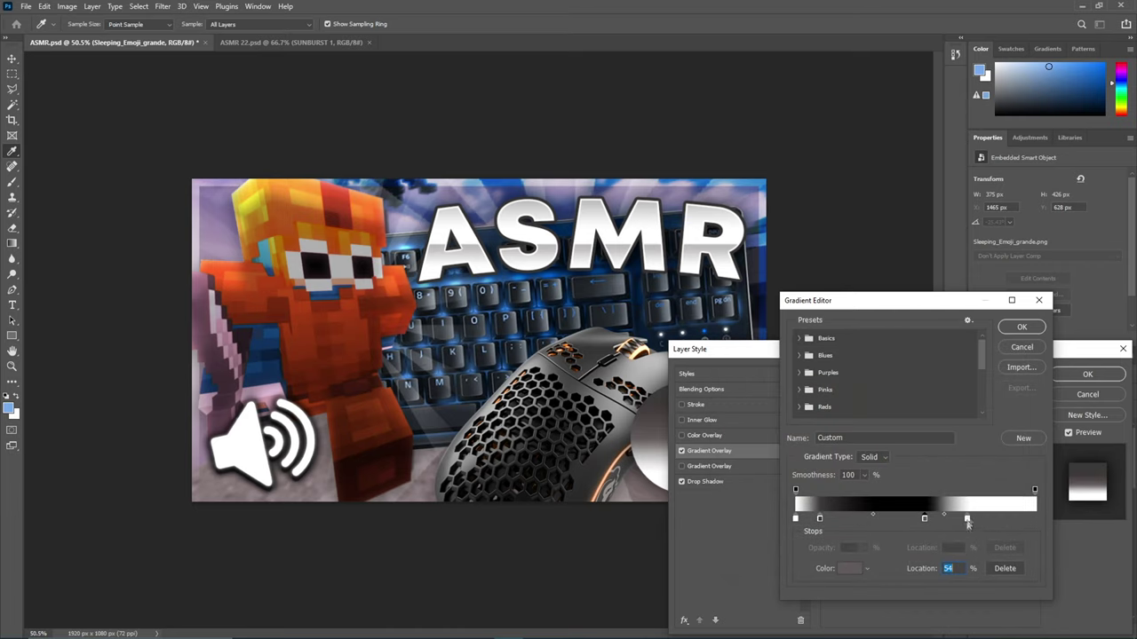
click(967, 520)
key(Delete)
drag(925, 519, 1034, 521)
drag(819, 520, 794, 520)
Colour the overlay gradient's end stop black (000000) and its start stop white, and accept the gradient
click(1032, 523)
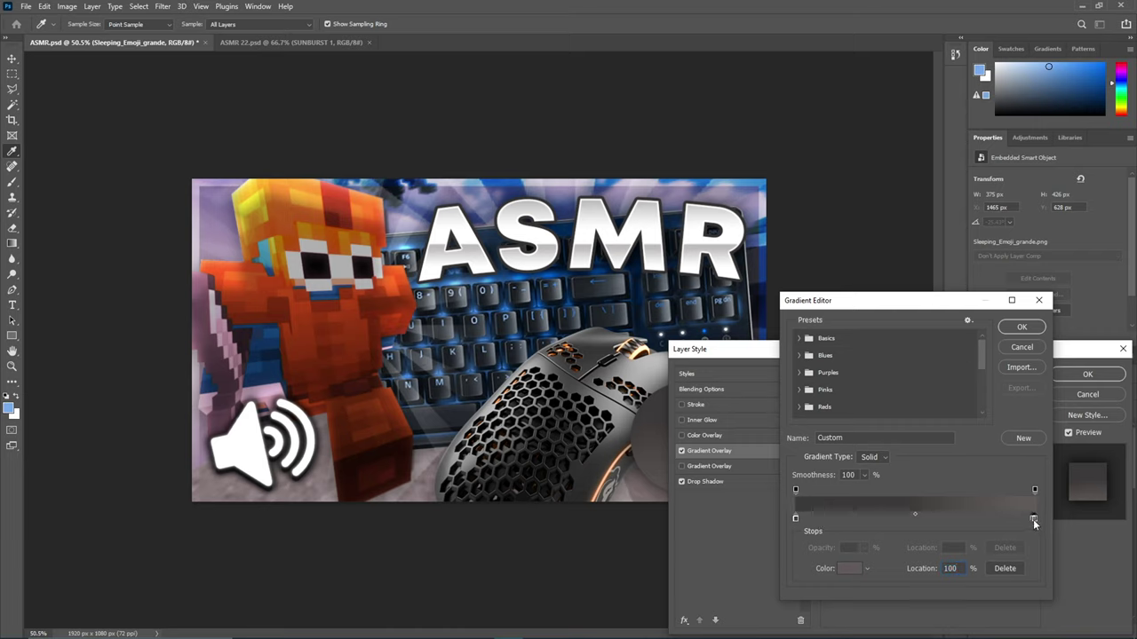
double_click(1035, 521)
click(795, 523)
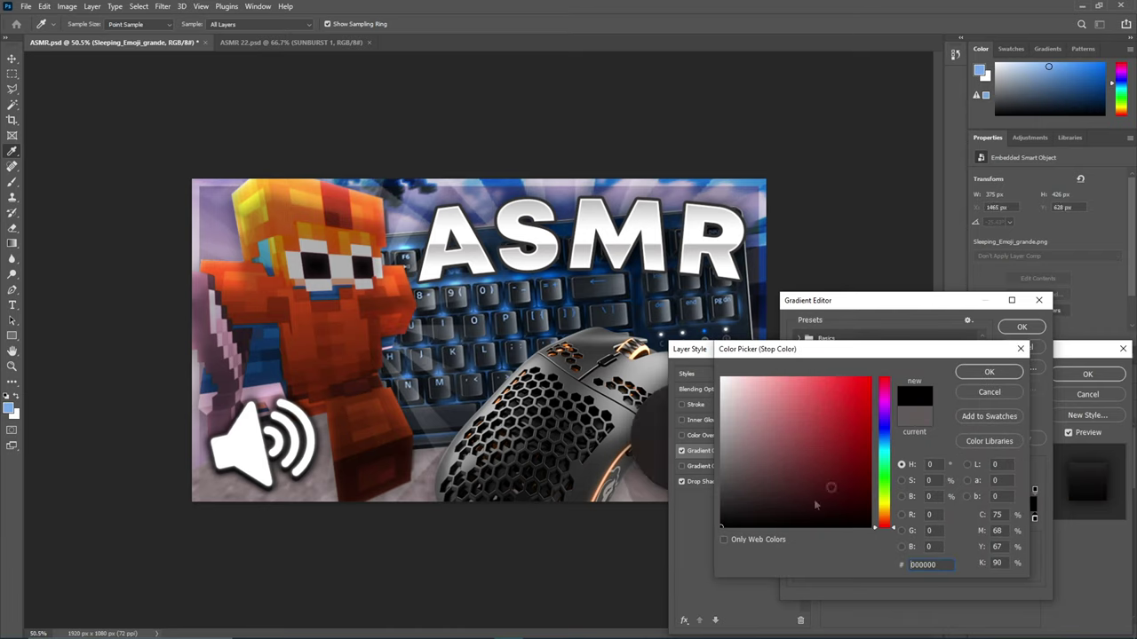
click(989, 372)
double_click(796, 519)
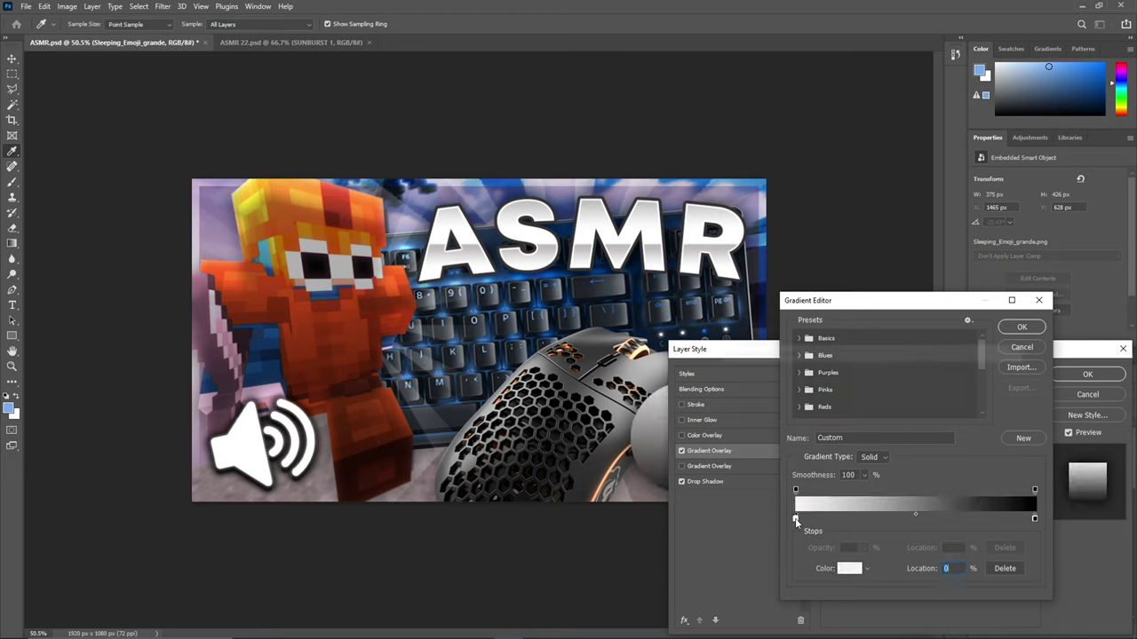
click(986, 373)
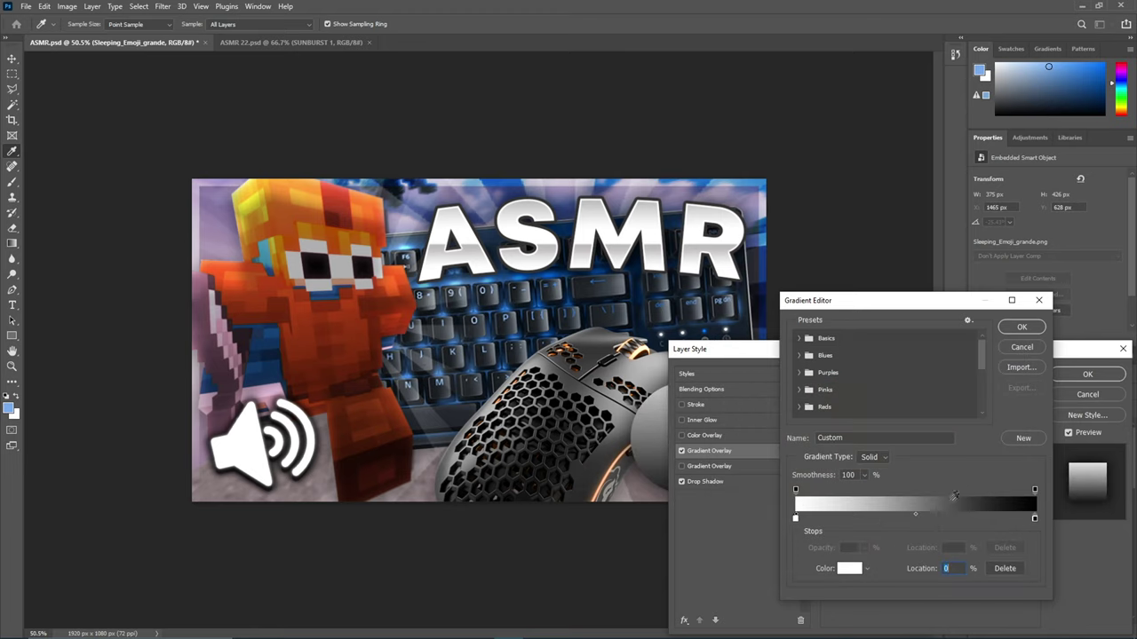
click(1021, 330)
Set the emoji's gradient overlay to Overlay blend mode at 68% opacity
click(908, 395)
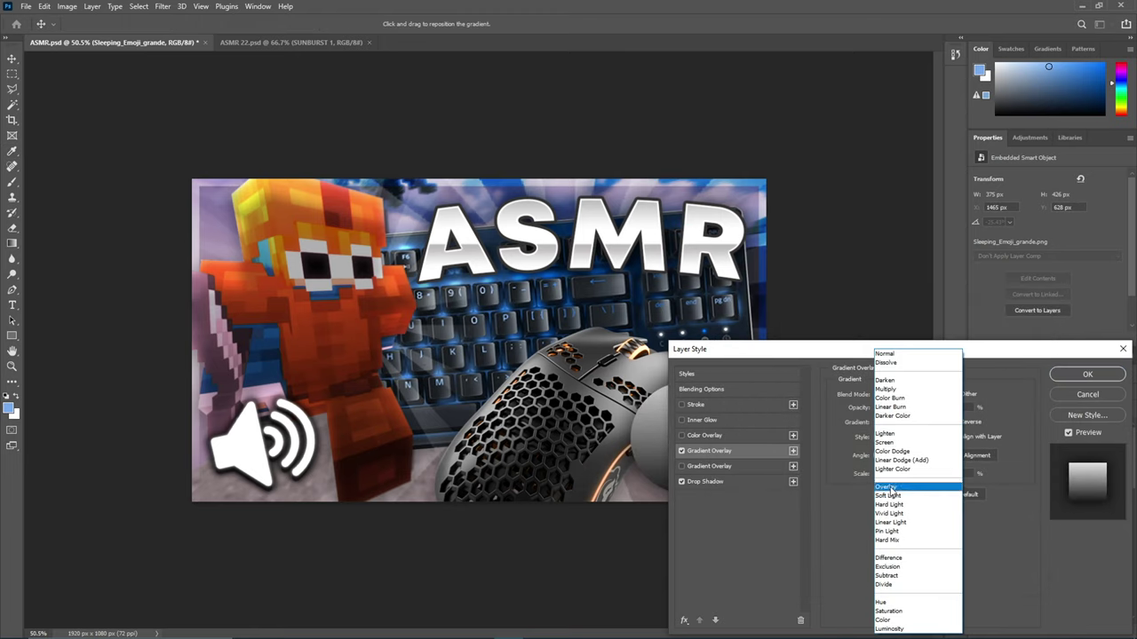
click(897, 471)
drag(872, 368, 995, 432)
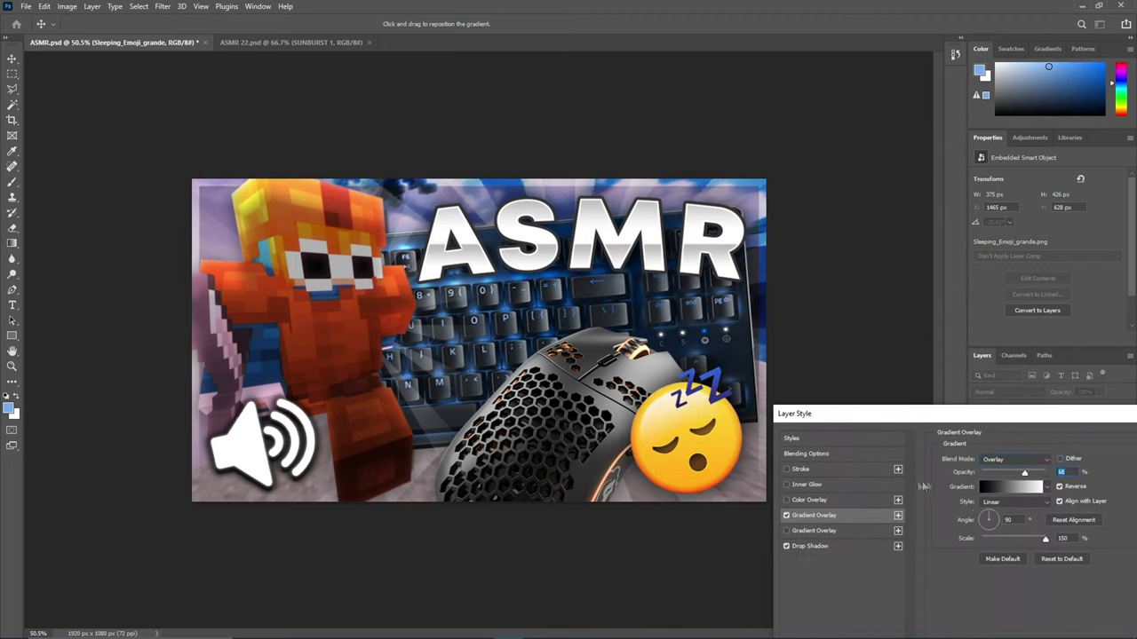
Give the emoji a Color Dodge inner glow at 54% opacity and 40 px size, and set its drop shadow opacity to 81%
click(815, 488)
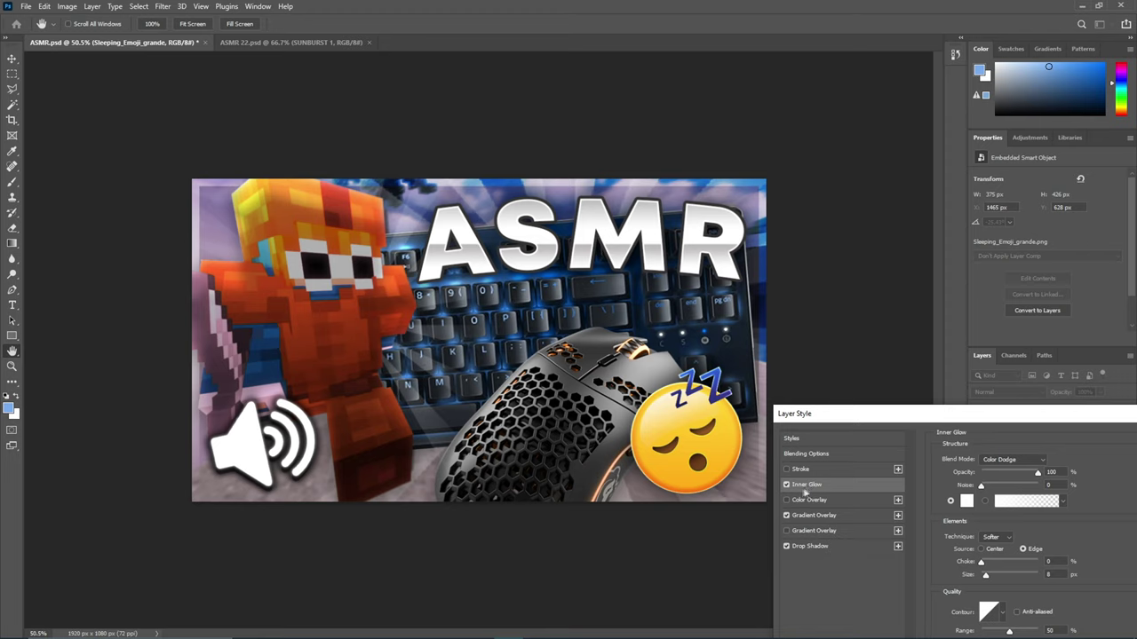
mouse_move(985, 575)
mouse_down()
mouse_move(1001, 579)
mouse_move(992, 575)
mouse_up()
drag(1036, 476, 1013, 478)
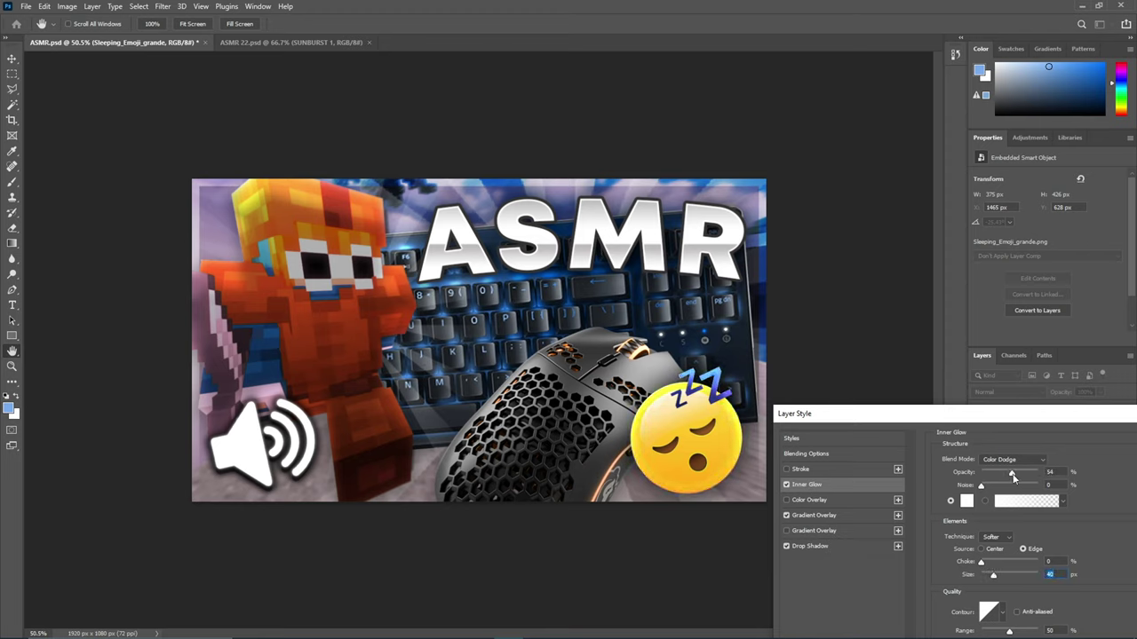
click(808, 546)
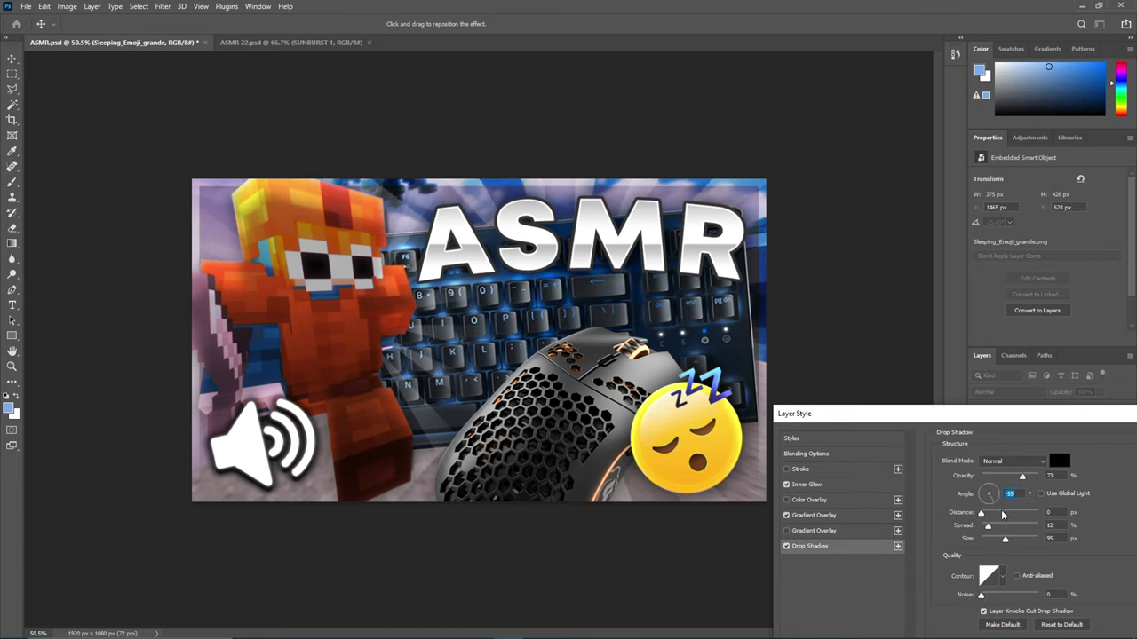
mouse_move(1023, 478)
mouse_down()
mouse_move(1039, 479)
mouse_move(1026, 478)
mouse_up()
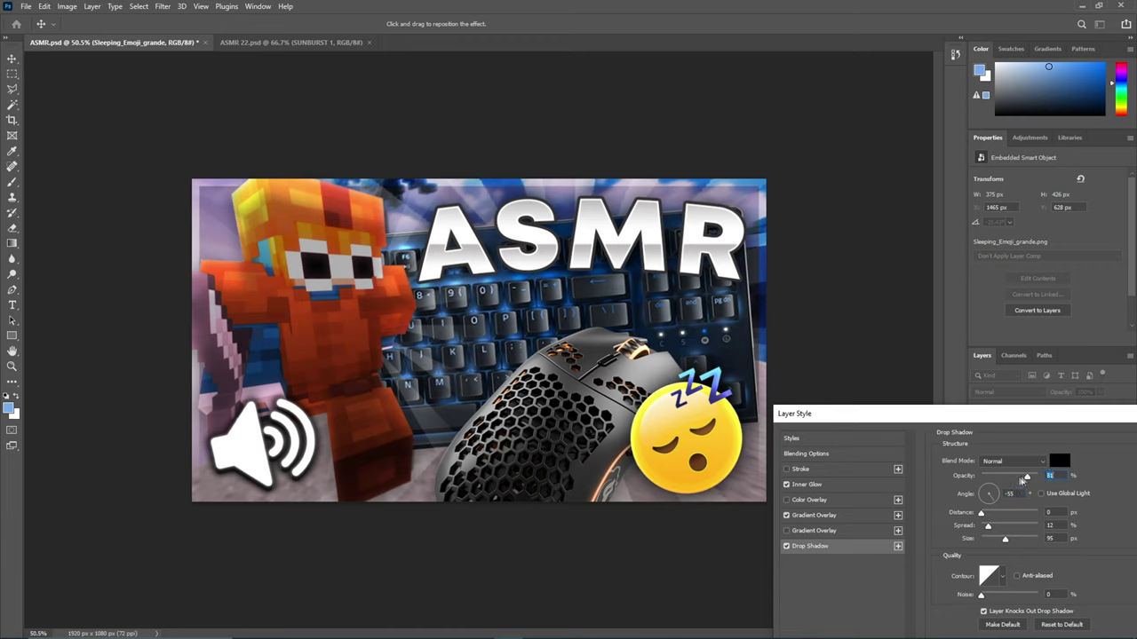
Set the emoji's gradient overlay angle to -71° and opacity to 30%, comparing the emoji with and without it
click(835, 528)
click(838, 519)
click(786, 531)
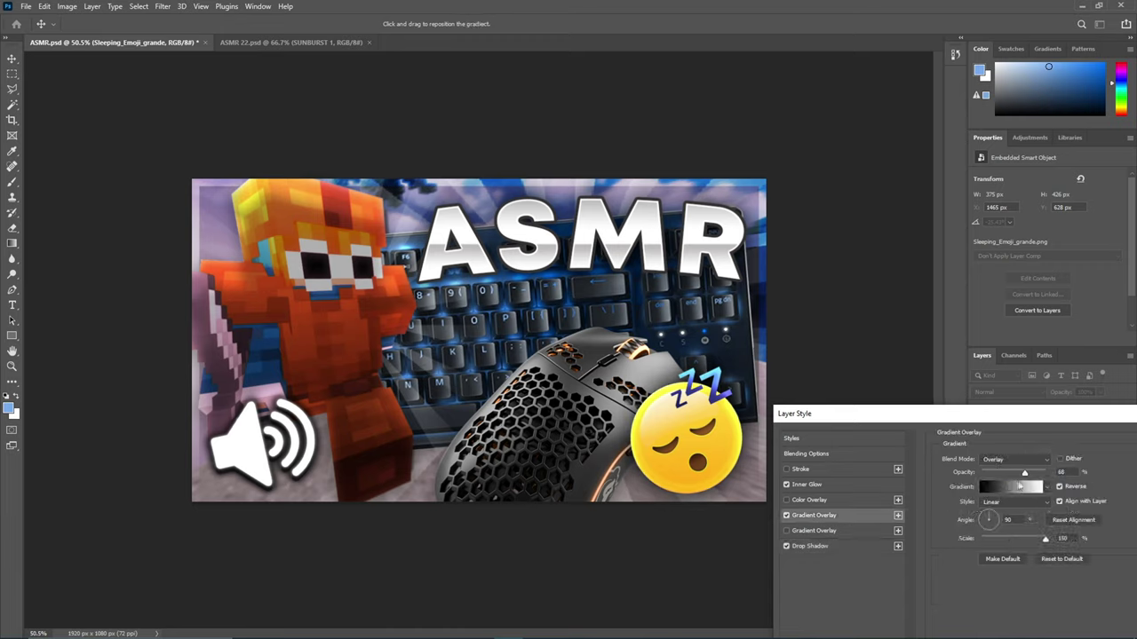
drag(992, 531, 994, 530)
drag(1024, 472, 999, 474)
drag(933, 423, 889, 467)
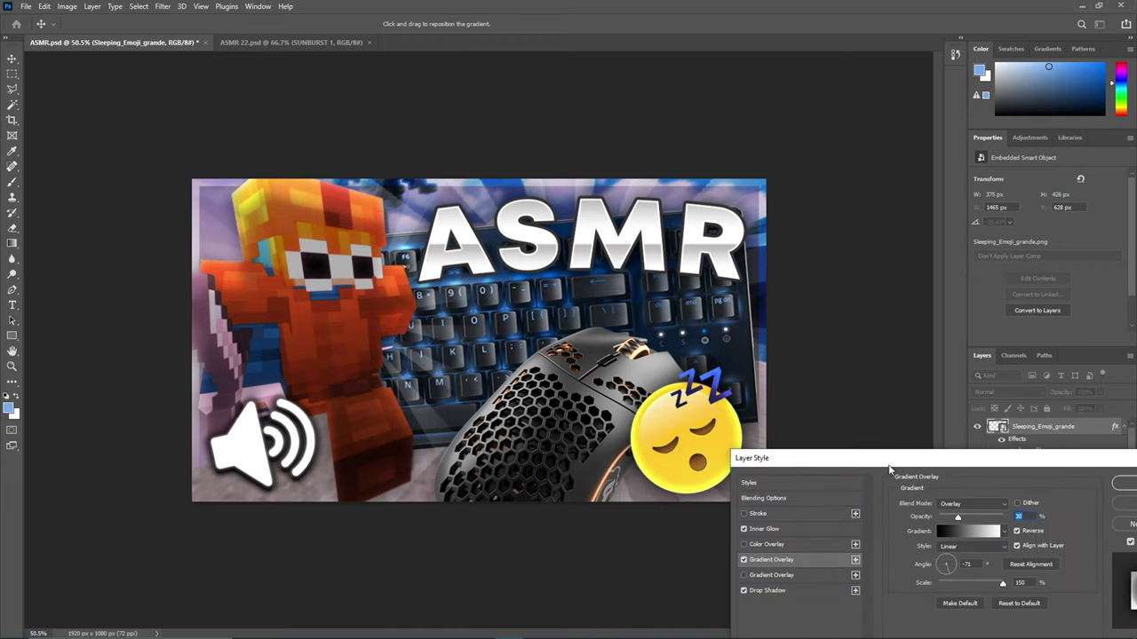
click(744, 560)
click(744, 561)
Set the emoji's inner glow to 59% opacity and 18 px size, and apply the layer style
click(769, 529)
mouse_move(955, 623)
mouse_down()
mouse_move(943, 626)
mouse_move(950, 619)
mouse_up()
drag(1057, 460, 844, 477)
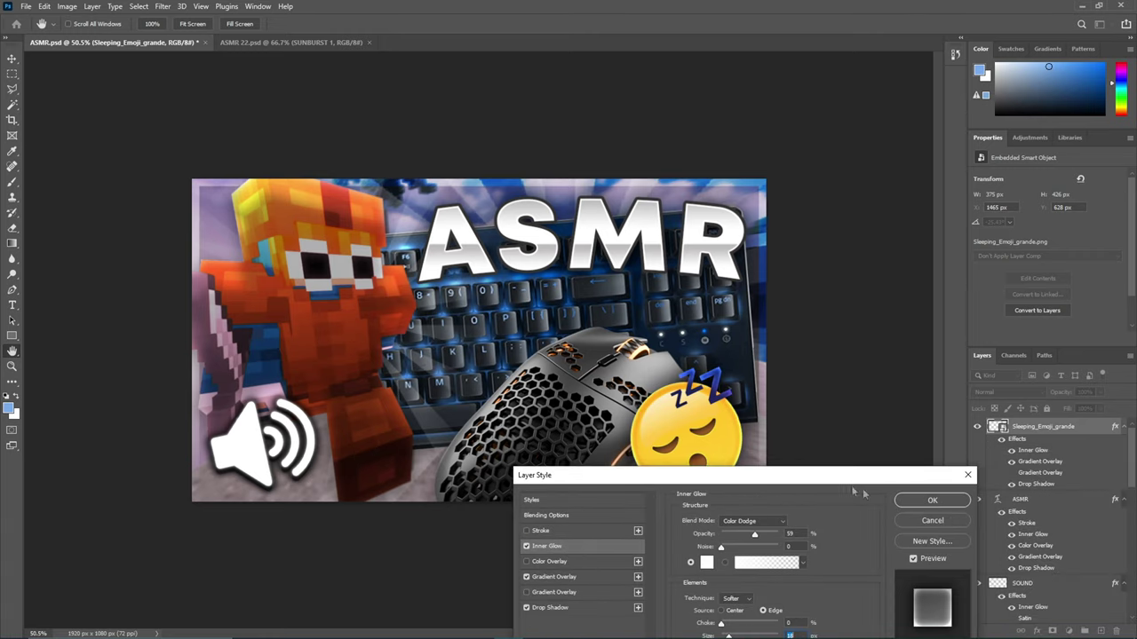
click(957, 501)
Move the sleeping emoji closer to the canvas's right edge and slightly up, to about X 1510 px, Y 612 px
scroll(695, 457, down, 10)
scroll(580, 397, up, 5)
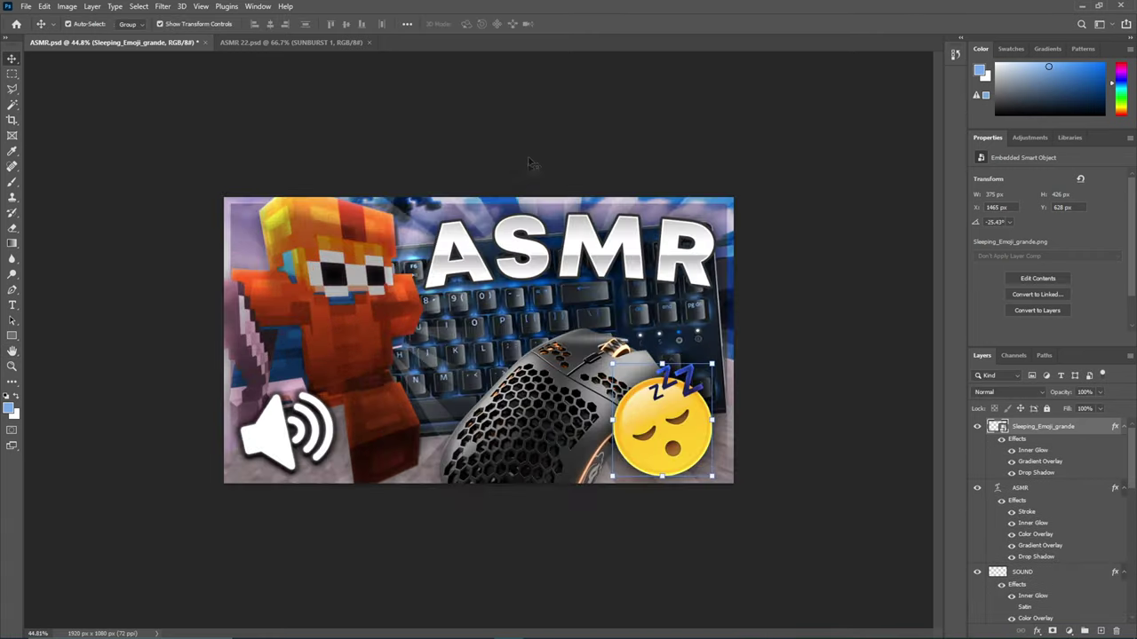
click(481, 160)
mouse_move(704, 424)
mouse_down()
mouse_move(893, 325)
mouse_move(888, 456)
mouse_move(698, 442)
mouse_move(748, 368)
mouse_move(693, 417)
mouse_up()
Examine the sleeping emoji's placement and effects in ASMR 22.psd for reference, and return to ASMR.psd
click(267, 42)
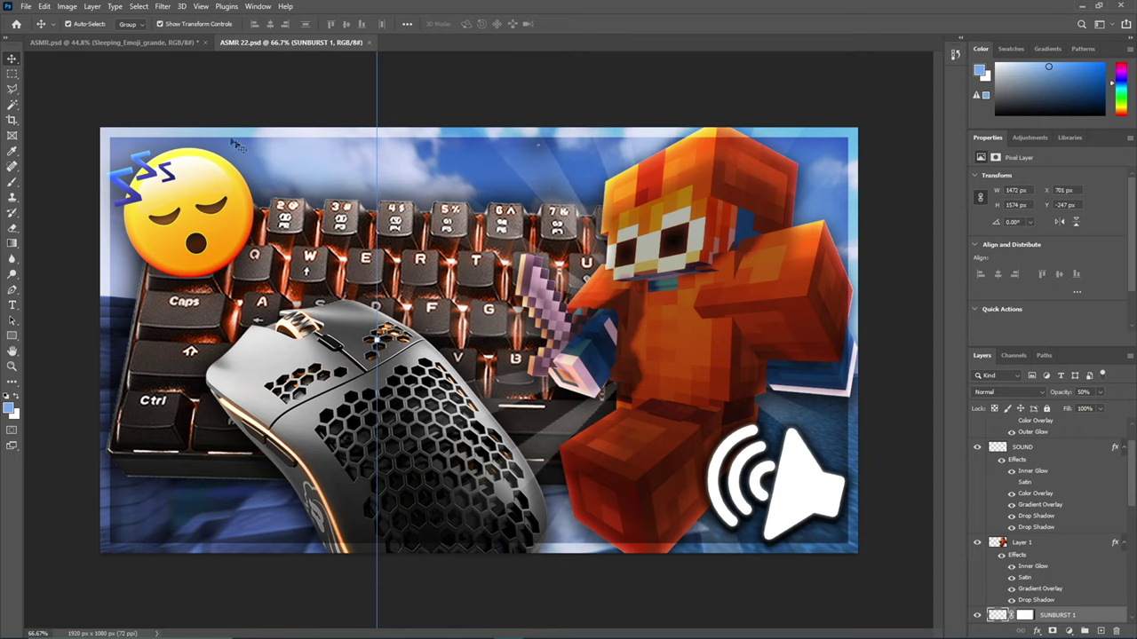
drag(235, 144, 246, 177)
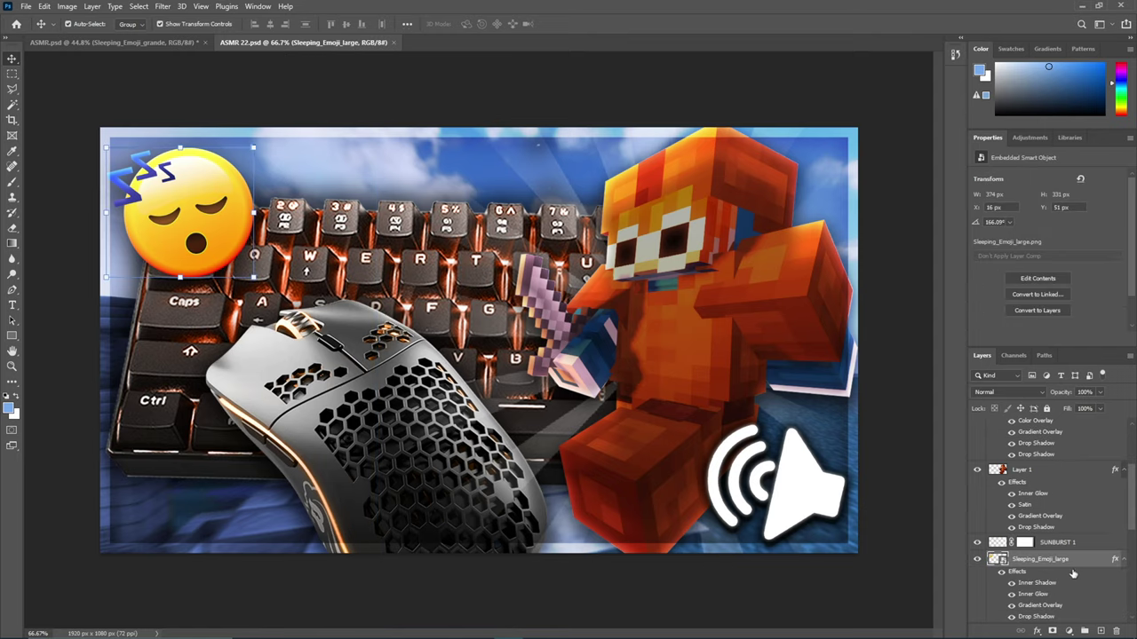
click(889, 475)
scroll(741, 508, down, 12)
scroll(516, 452, up, 5)
click(131, 41)
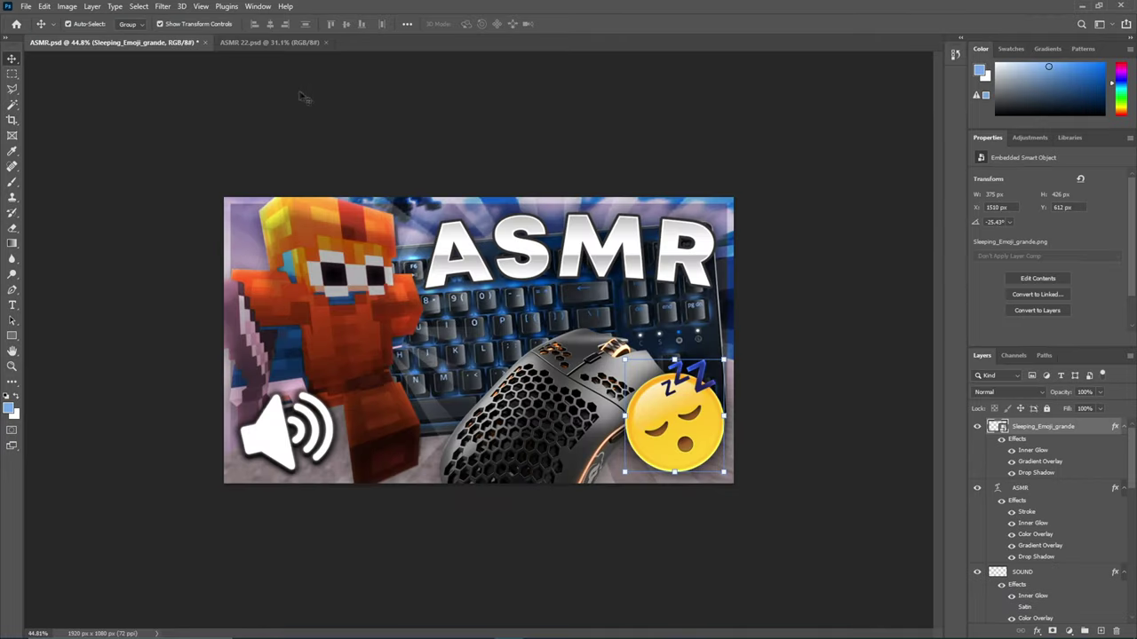
Delete the sleeping emoji layer from the thumbnail
scroll(330, 120, down, 3)
scroll(406, 165, up, 3)
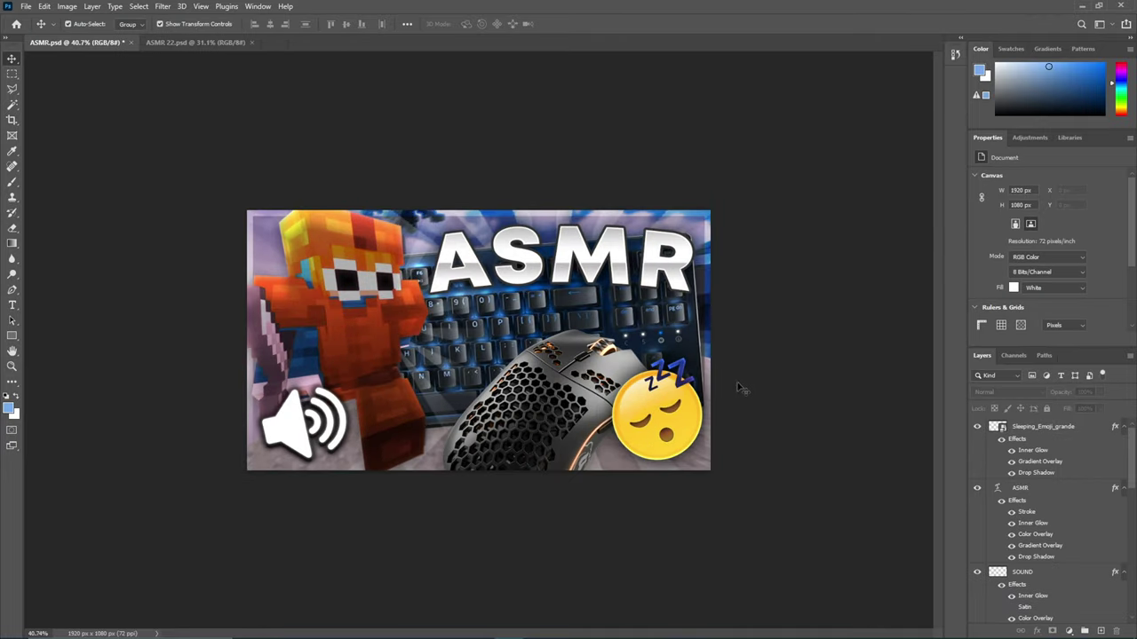
click(682, 418)
key(Delete)
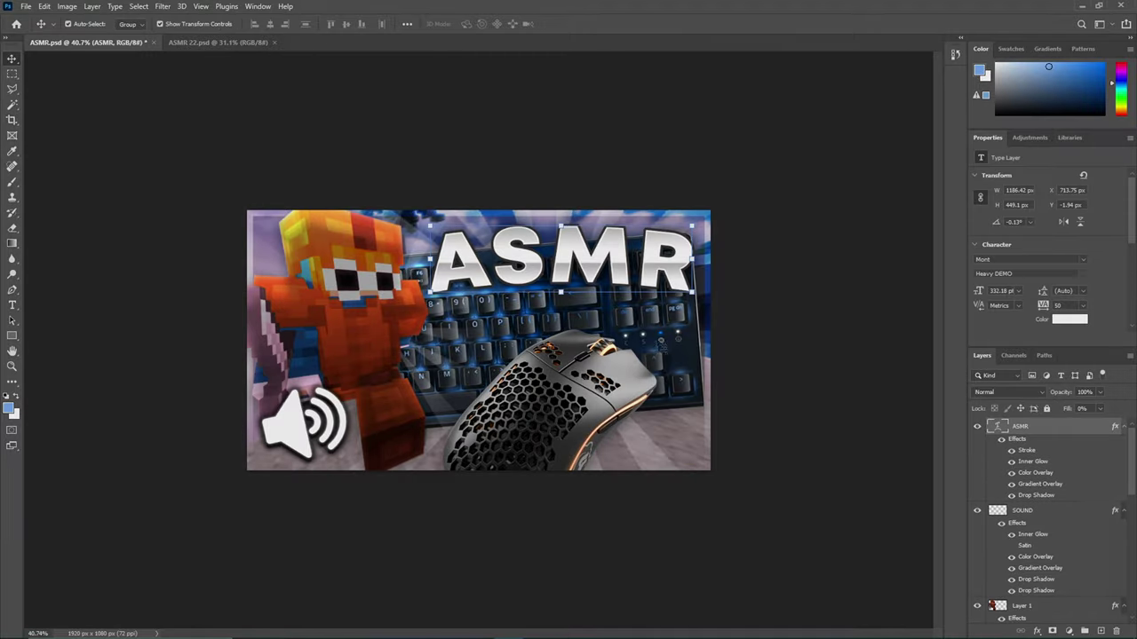